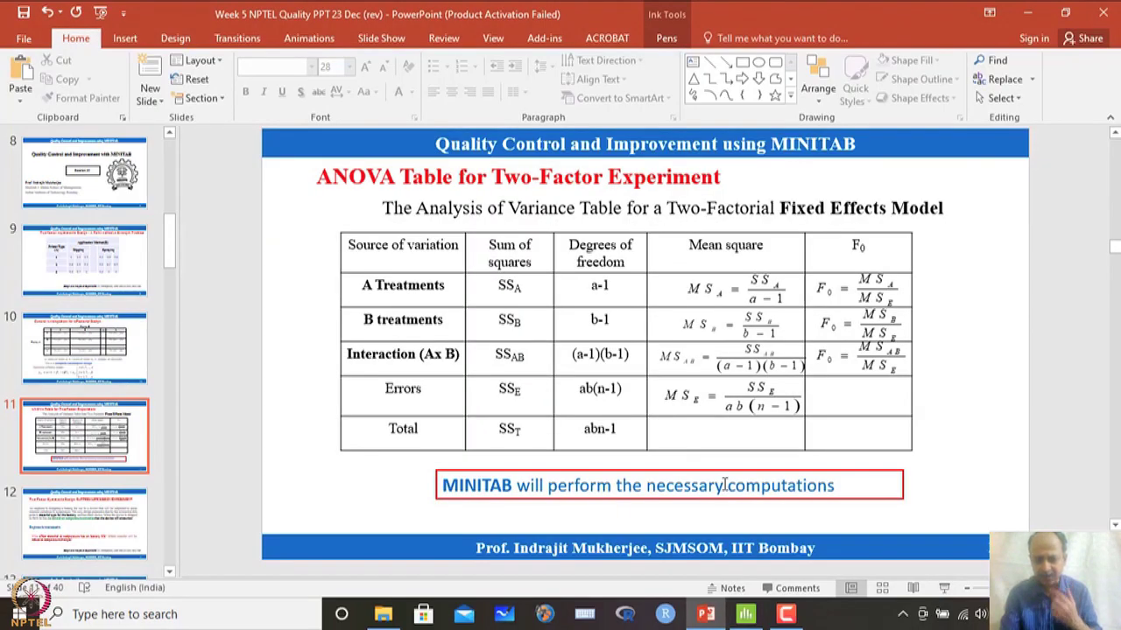
Return to the paint adhesive strength data slide, and switch to Minitab to examine the Primer Type, Method and Adhesive Force columns
scroll(726, 487, up, 2)
scroll(724, 487, up, 2)
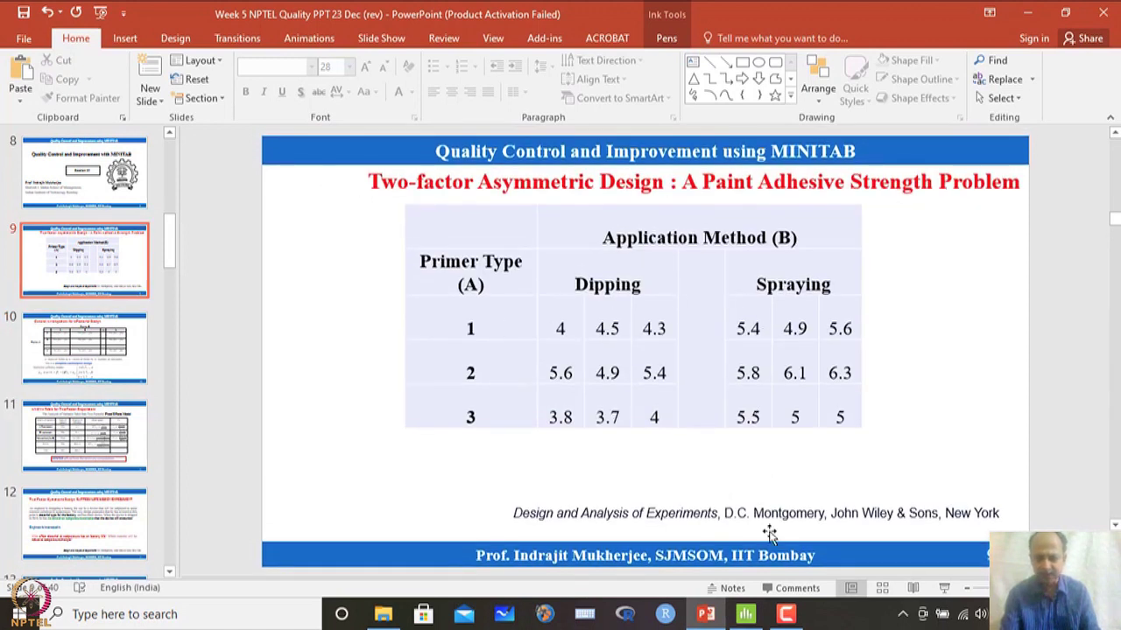
click(745, 614)
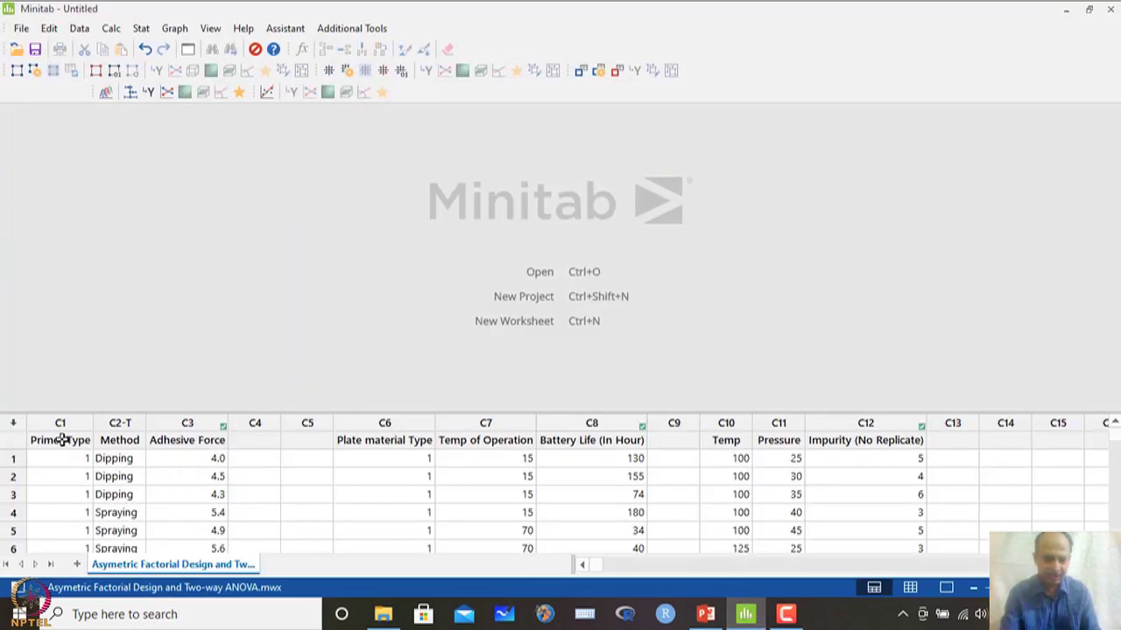
drag(59, 426, 202, 438)
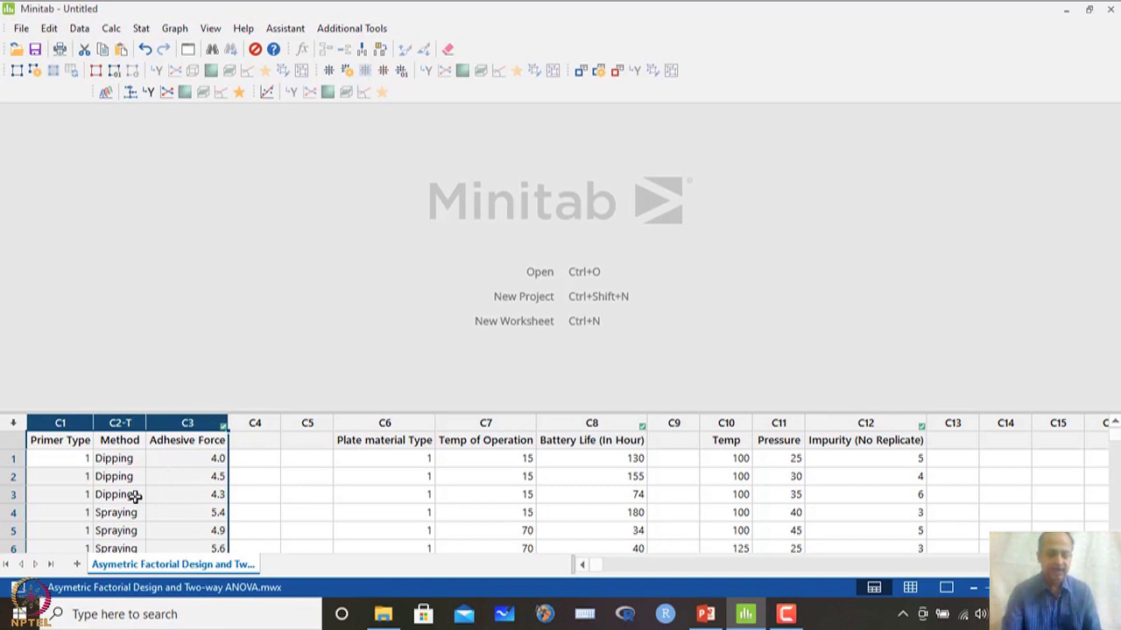
click(162, 459)
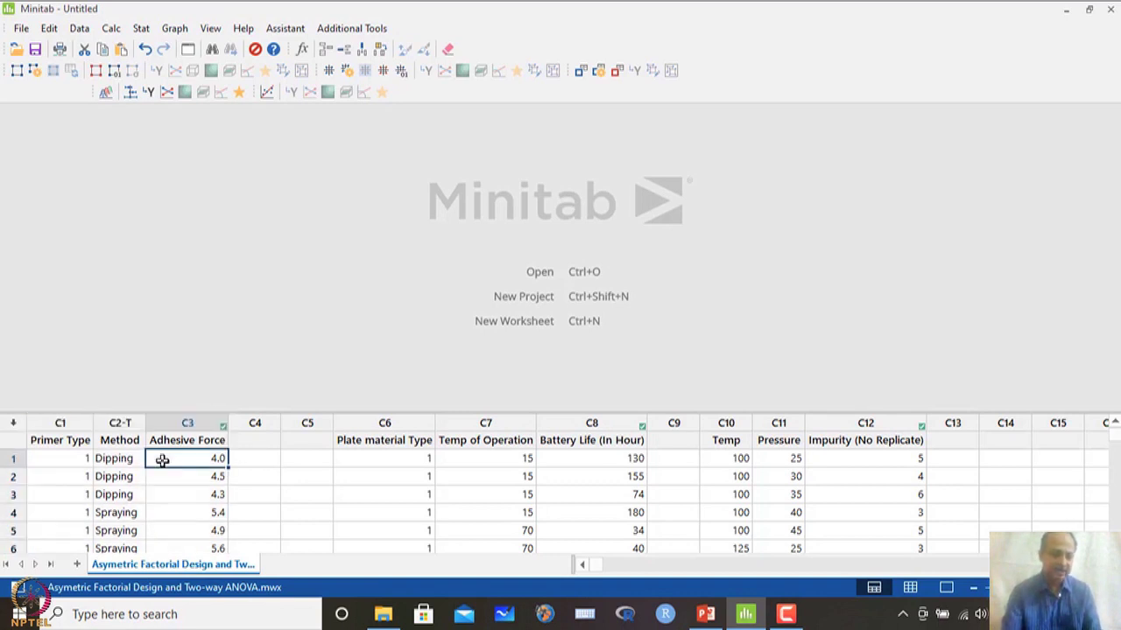
Start a Balanced ANOVA and clear its existing response and model terms
click(141, 31)
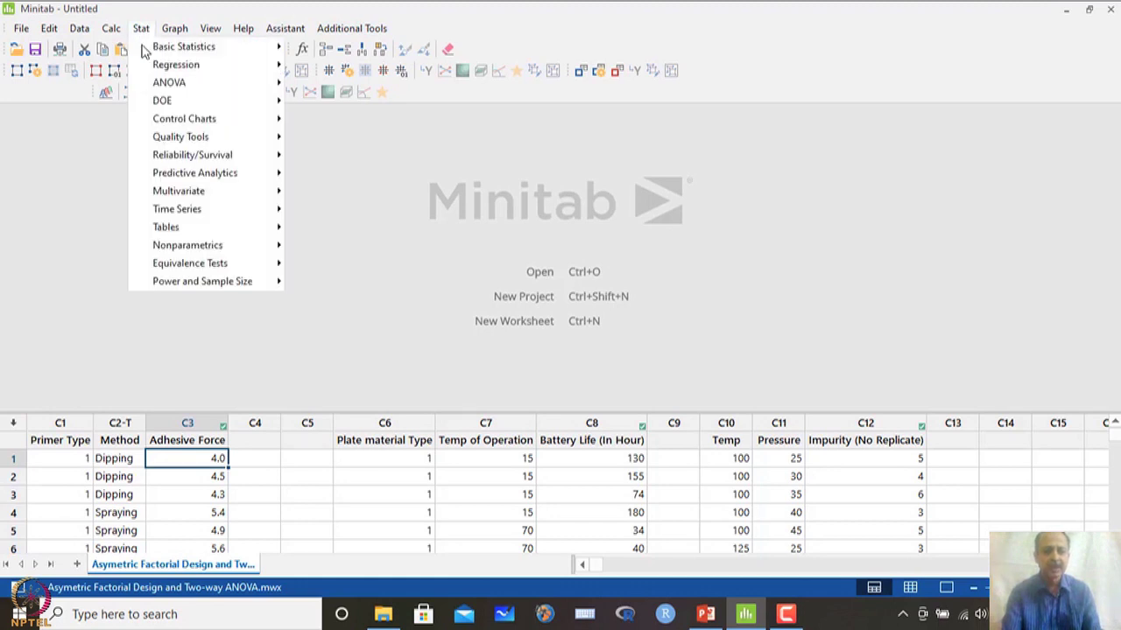
mouse_move(168, 88)
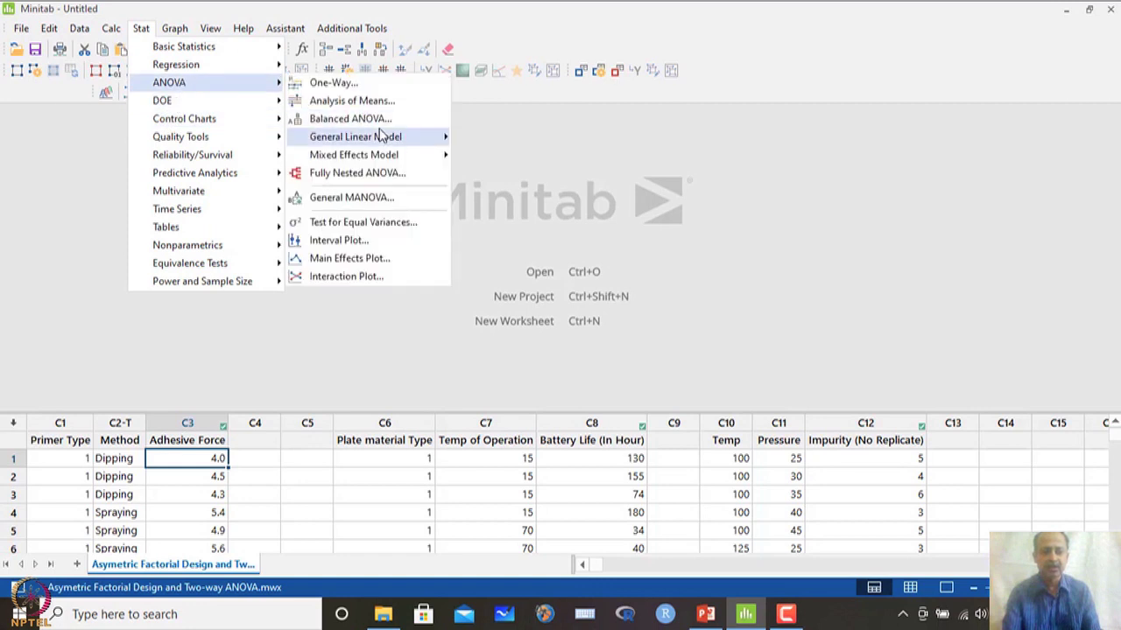
click(382, 123)
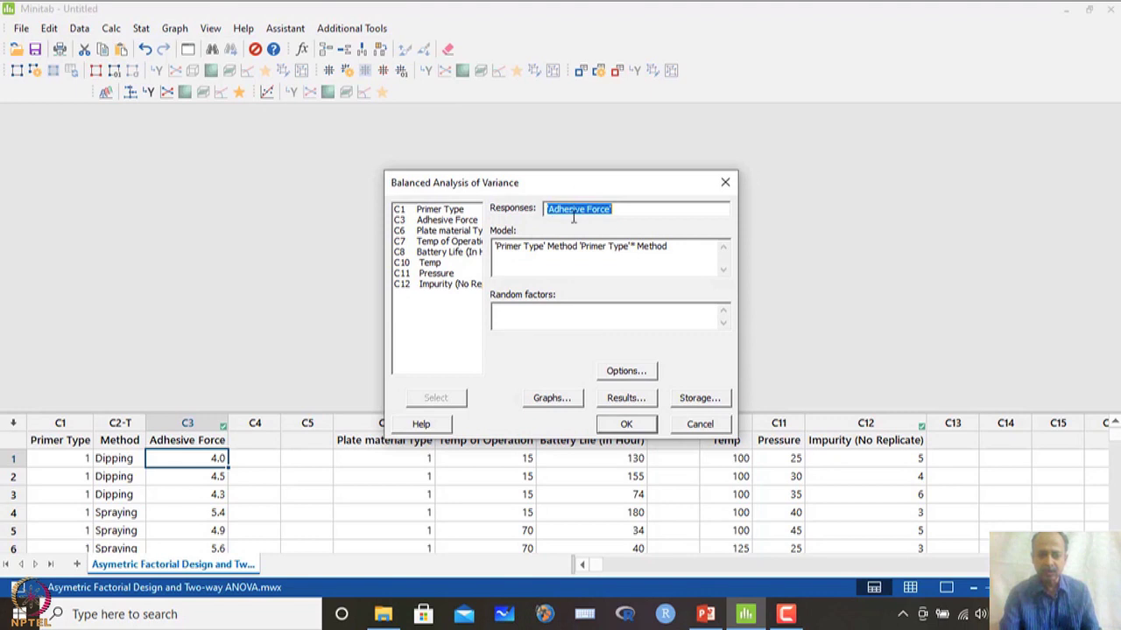
key(Delete)
click(672, 250)
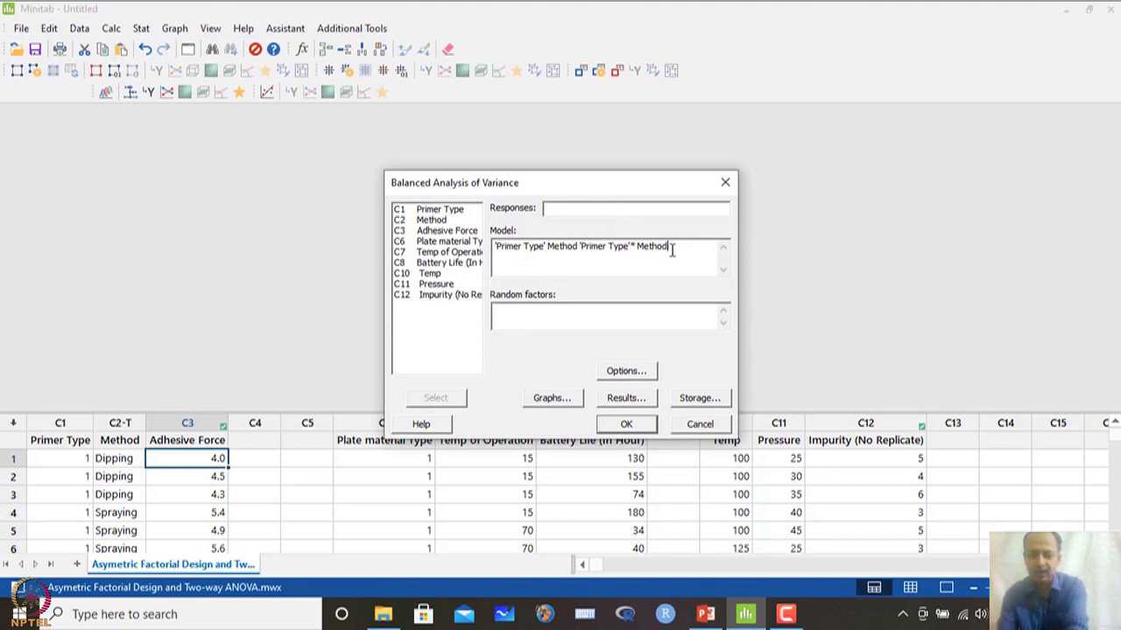
drag(672, 249, 495, 247)
key(Delete)
key(shift+Tab)
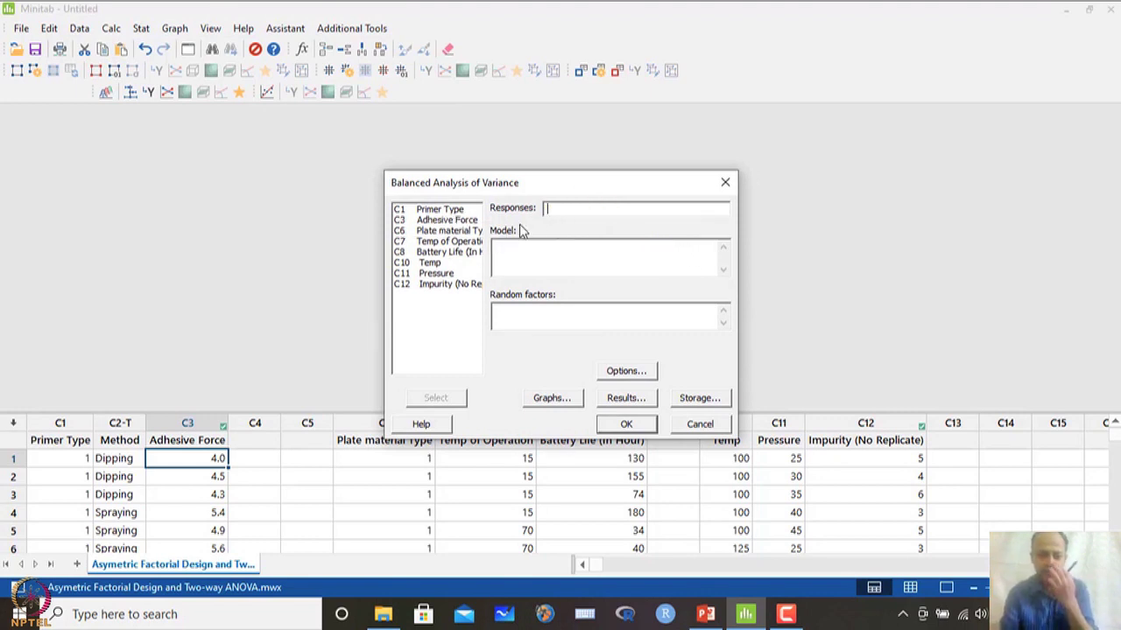
Set the Balanced ANOVA response to Adhesive Force and the model to Primer Type, Method and the Primer Type*Method interaction
double_click(450, 219)
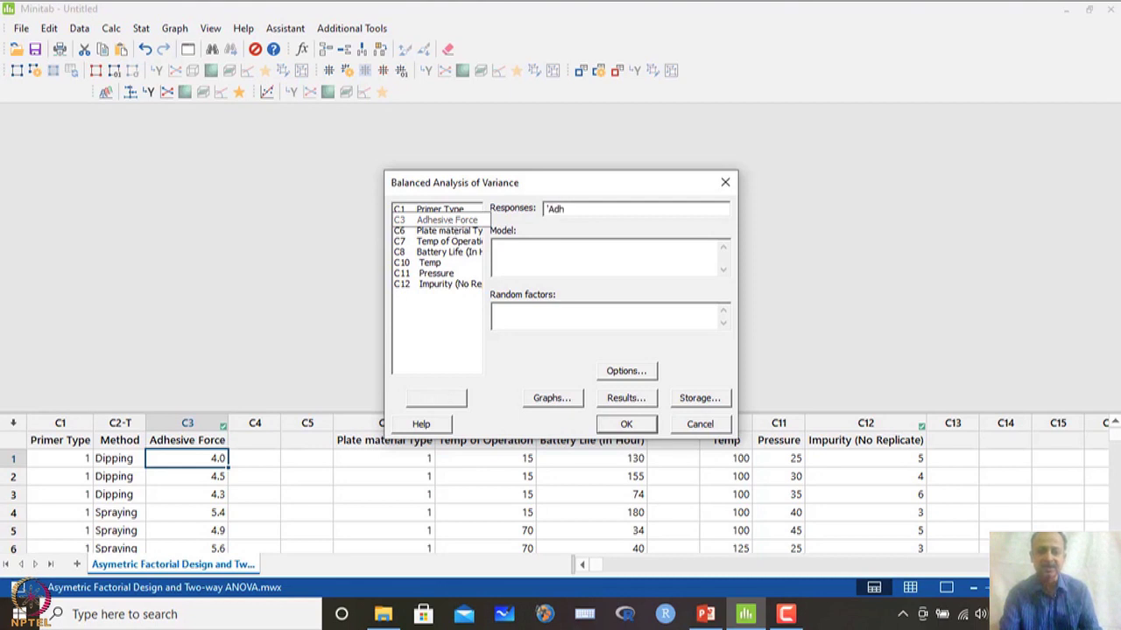
click(580, 250)
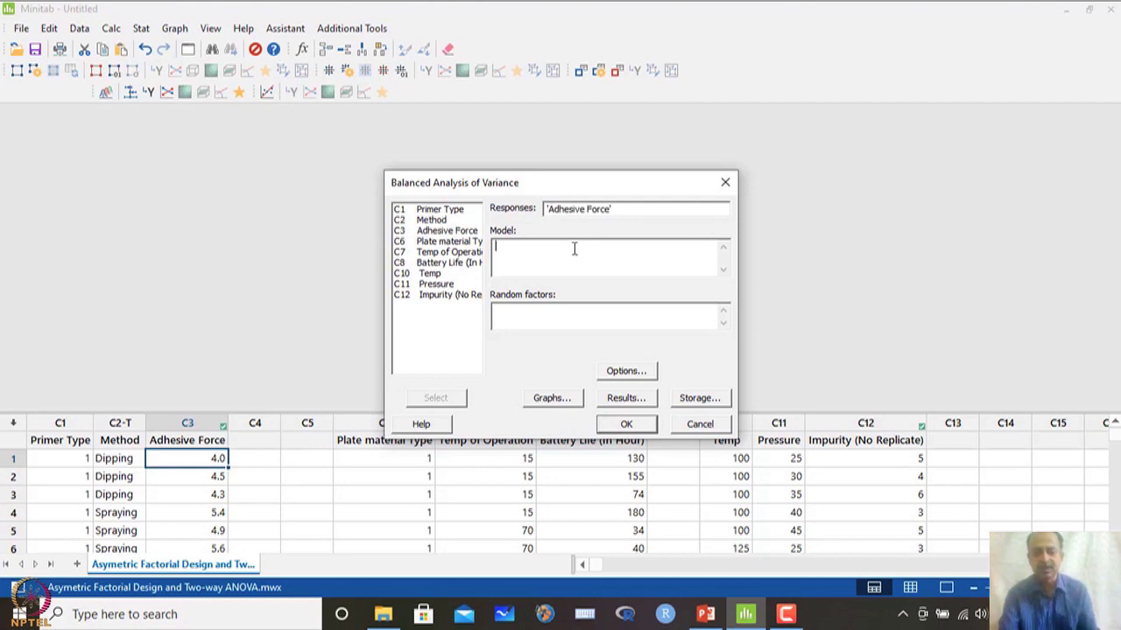
double_click(438, 210)
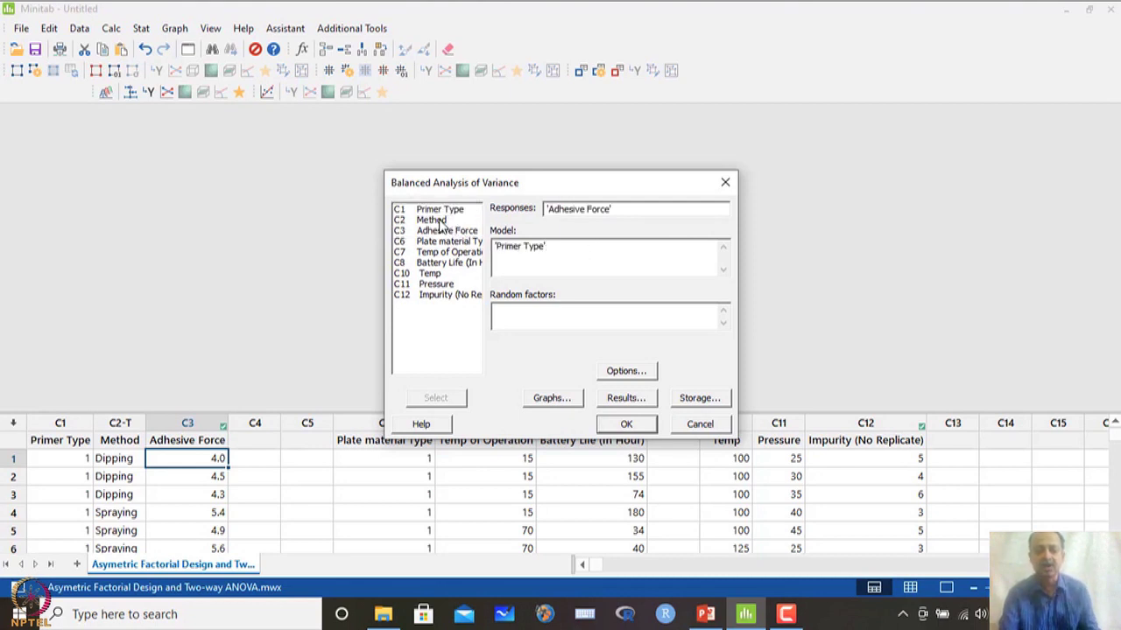
double_click(438, 220)
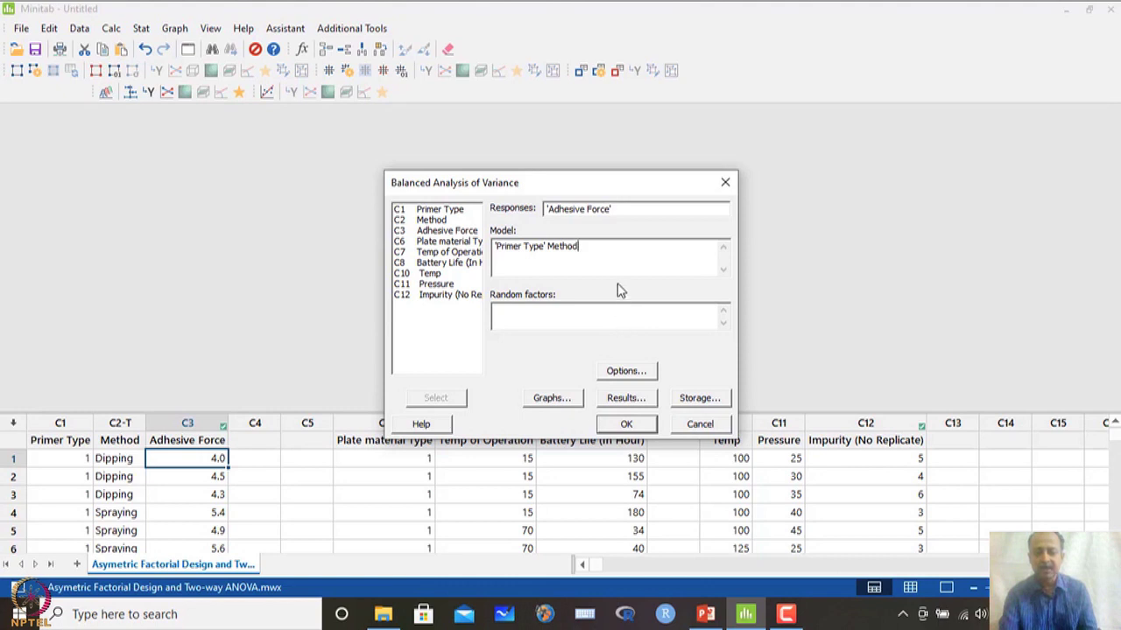
click(449, 211)
double_click(450, 211)
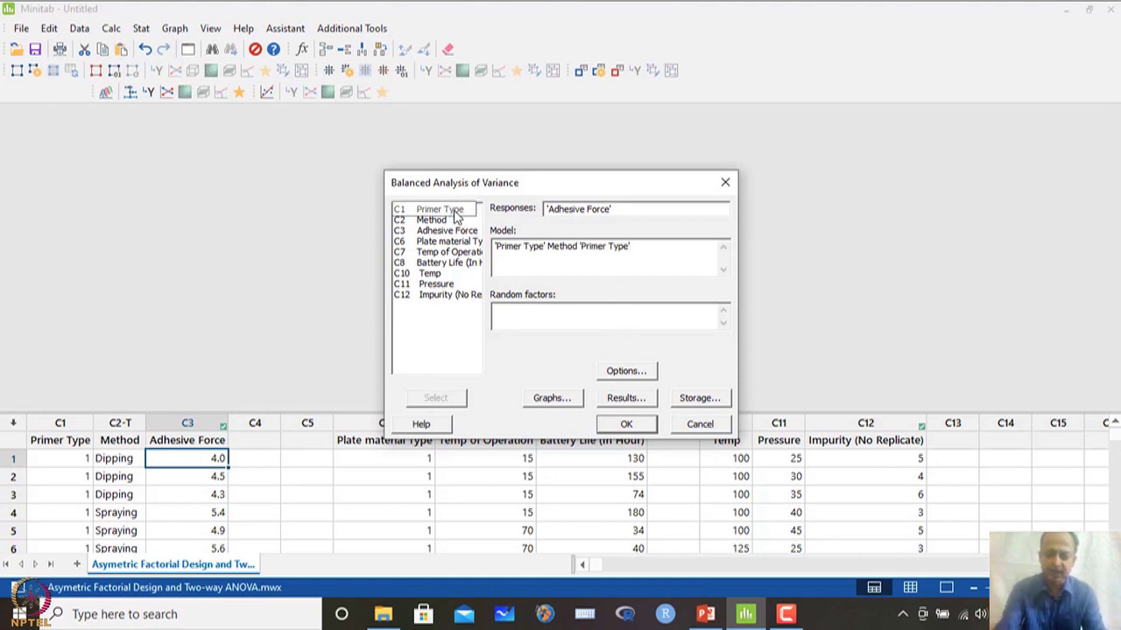
text(*)
double_click(451, 220)
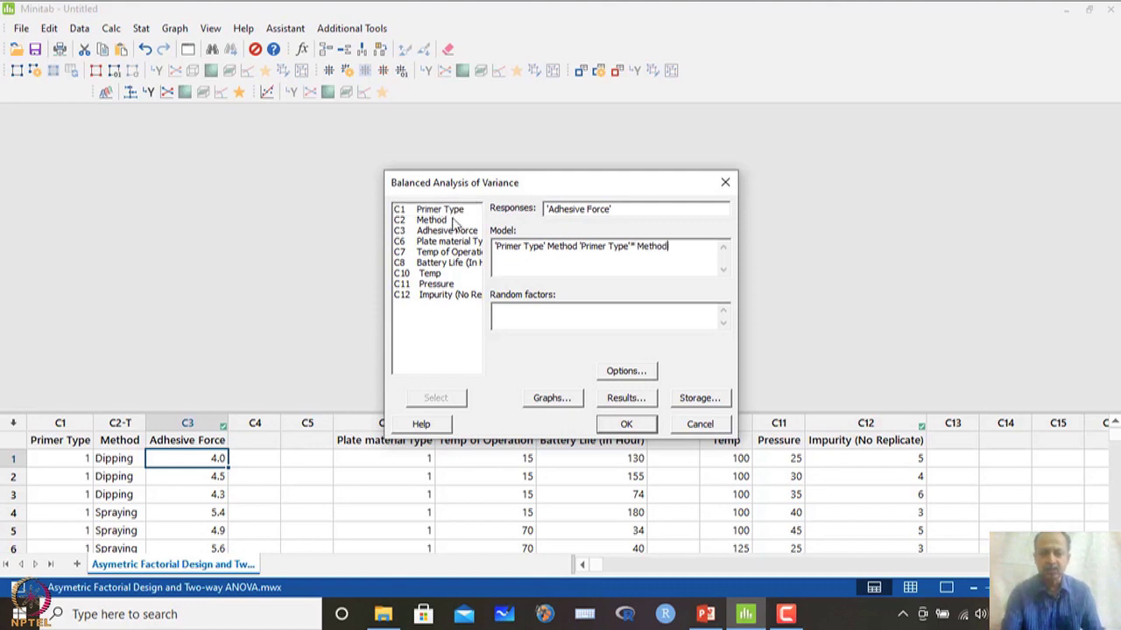
Check the Balanced ANOVA's restricted-model option and residual plot settings, and cancel the analysis
click(644, 311)
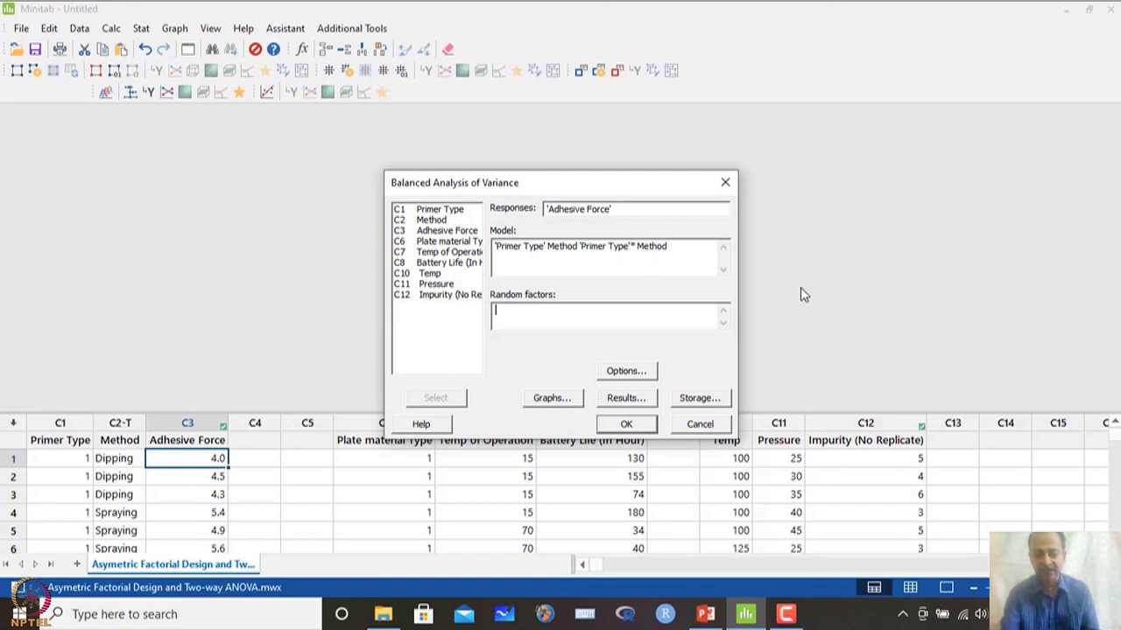
click(634, 374)
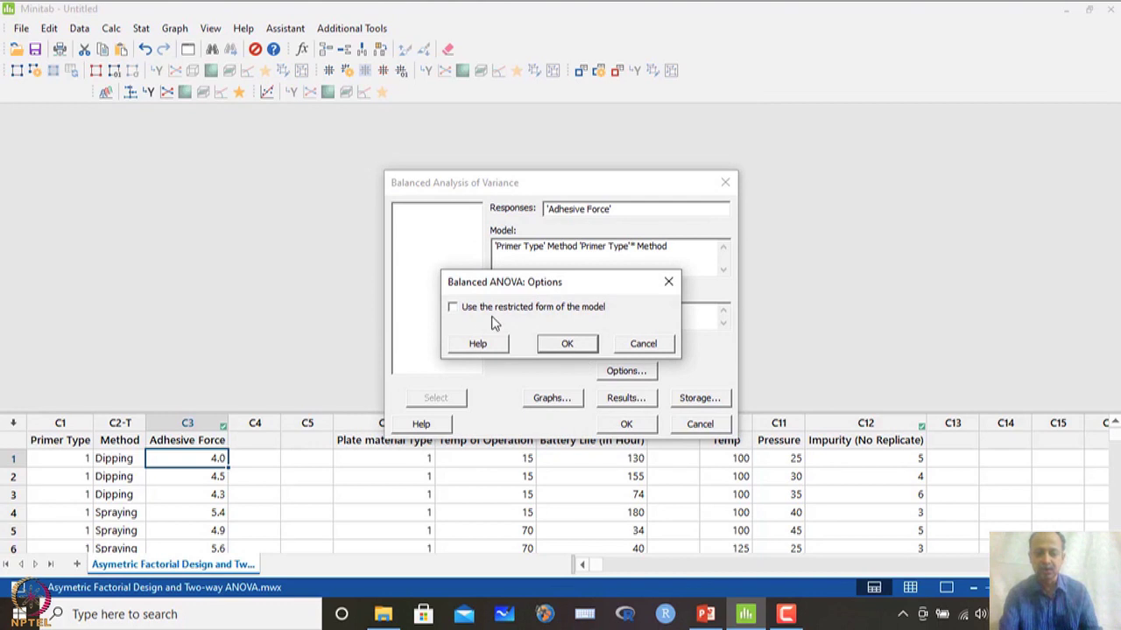
click(564, 344)
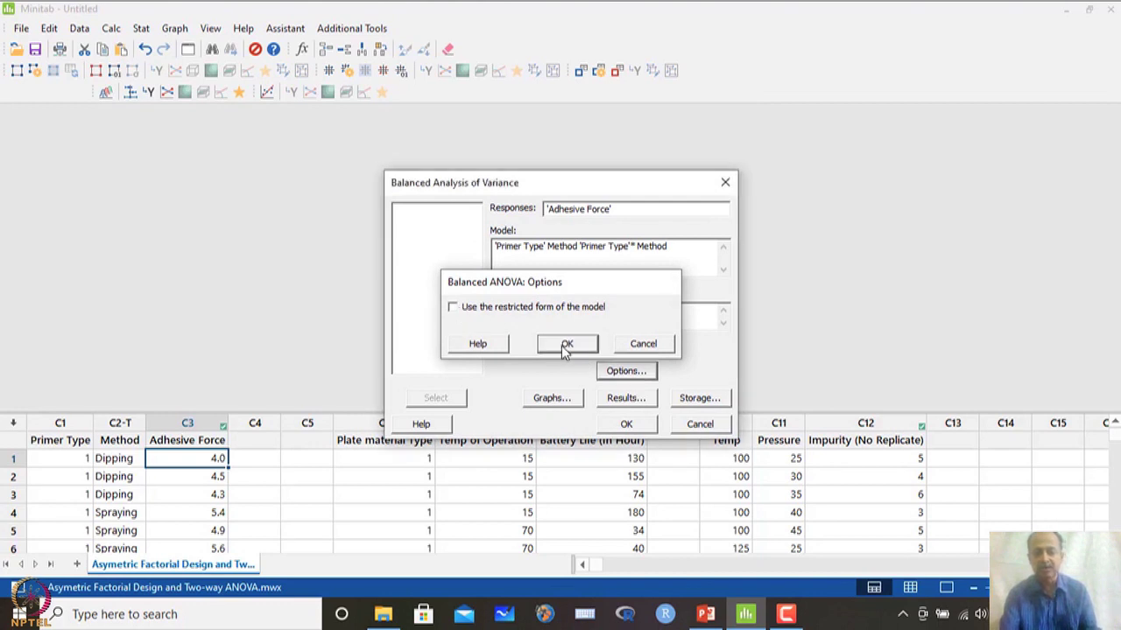
click(550, 399)
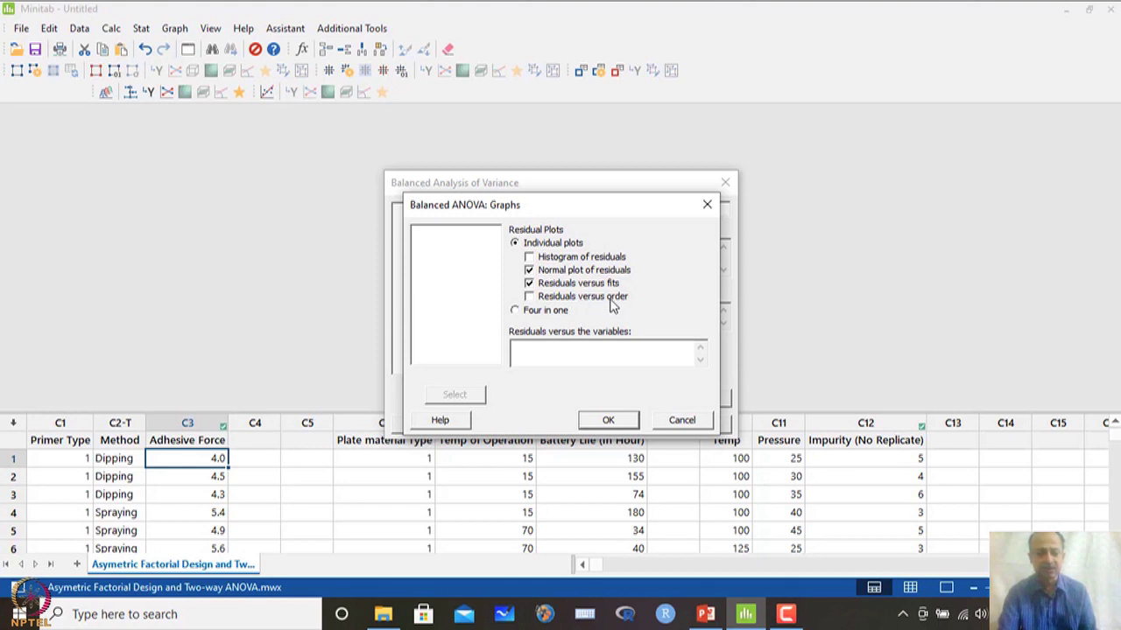
click(608, 421)
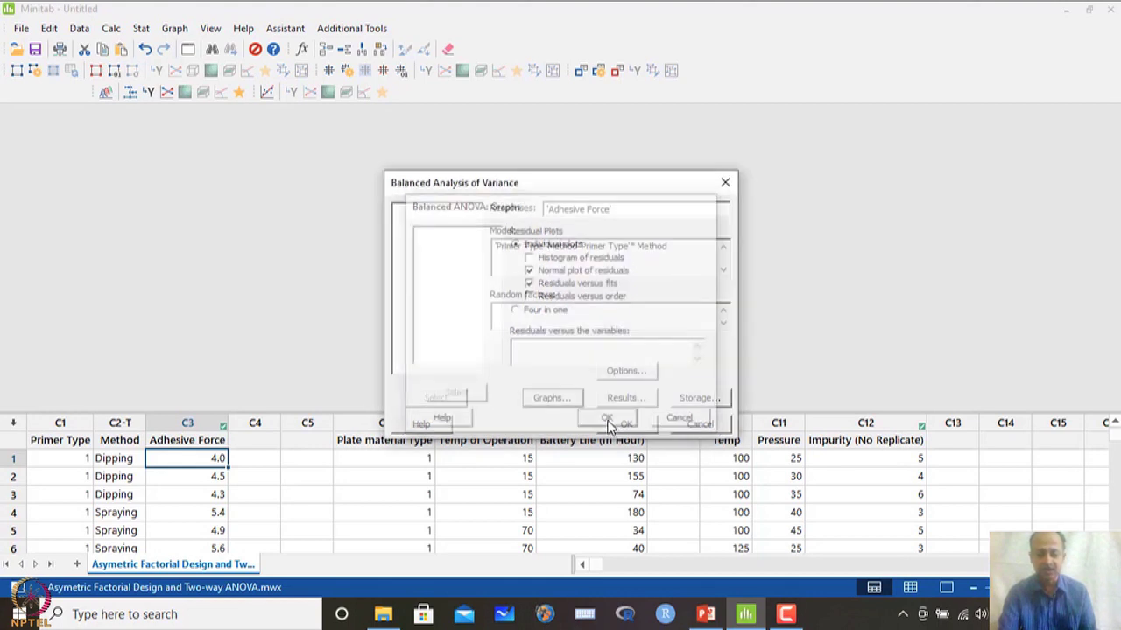
click(689, 426)
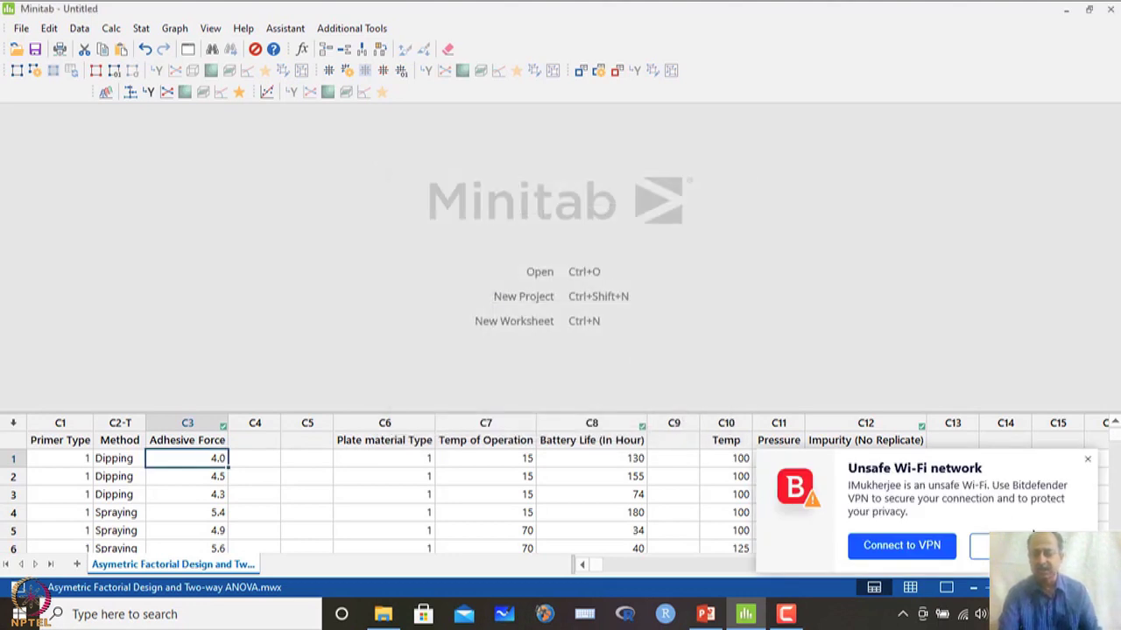
Set up a Test for Equal Variances with Adhesive Force as the response and Primer Type and Method as the factors
click(140, 29)
mouse_move(175, 123)
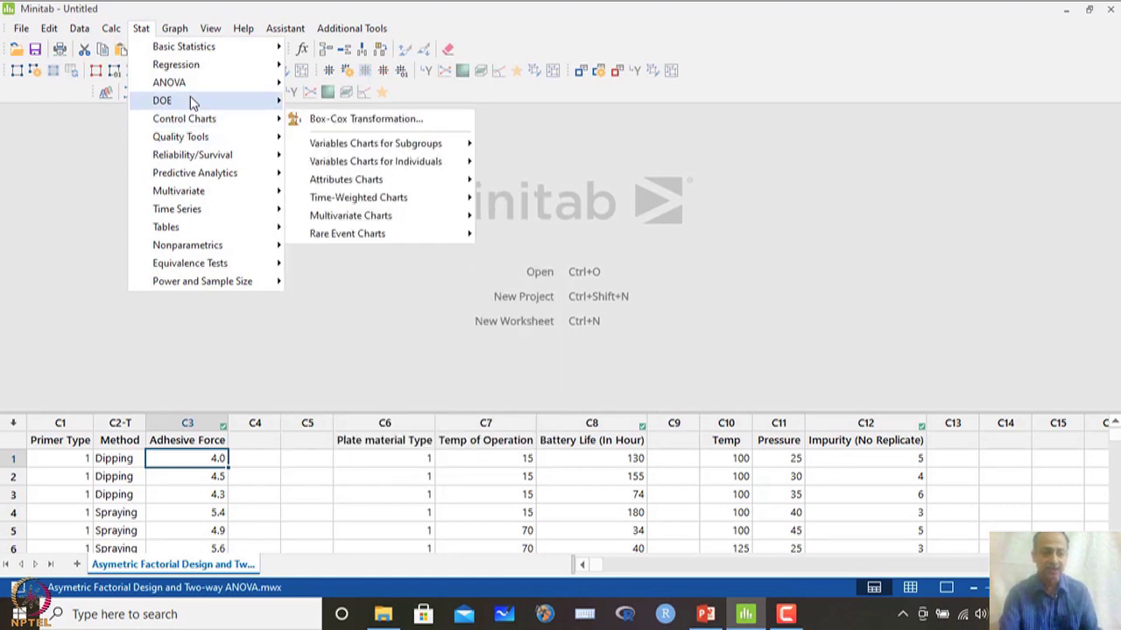
mouse_move(192, 92)
click(379, 224)
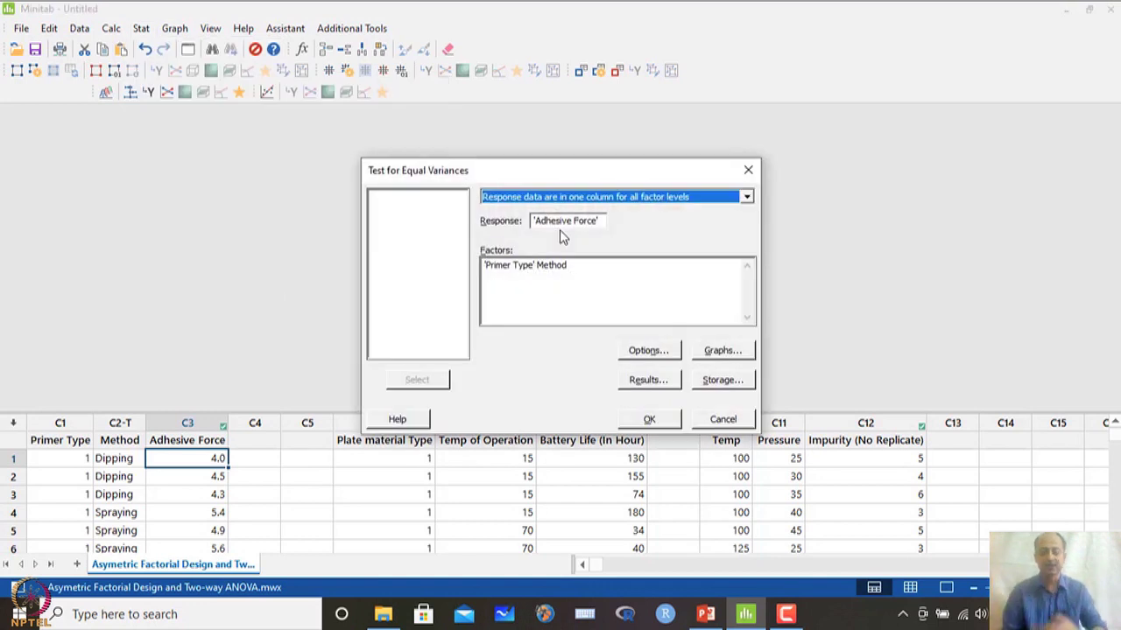
click(596, 222)
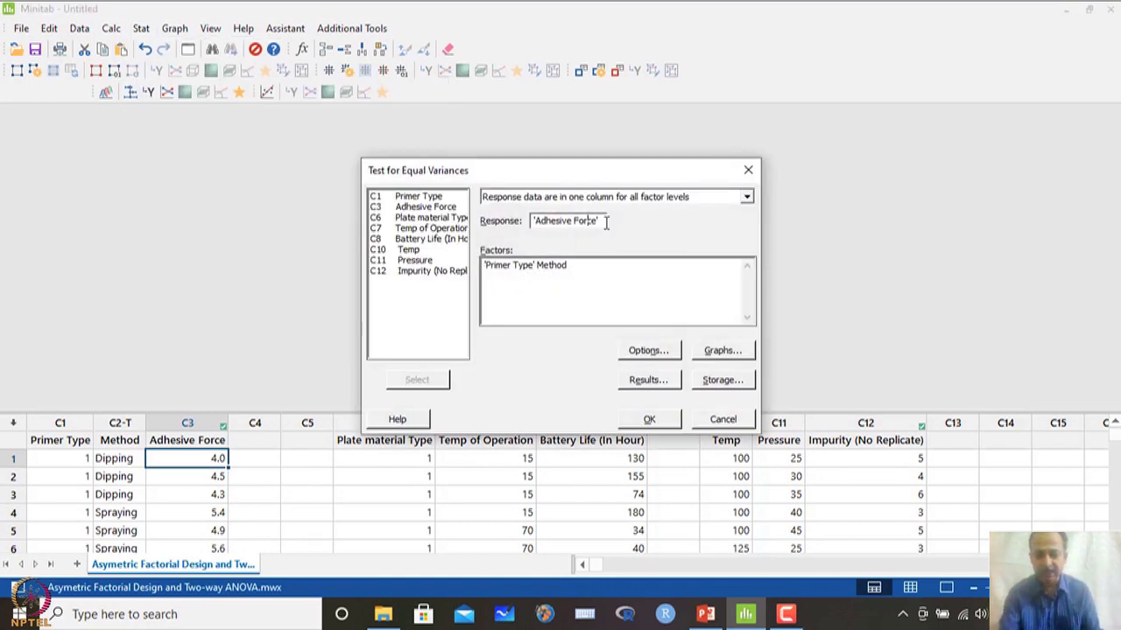
drag(590, 224, 517, 223)
key(Delete)
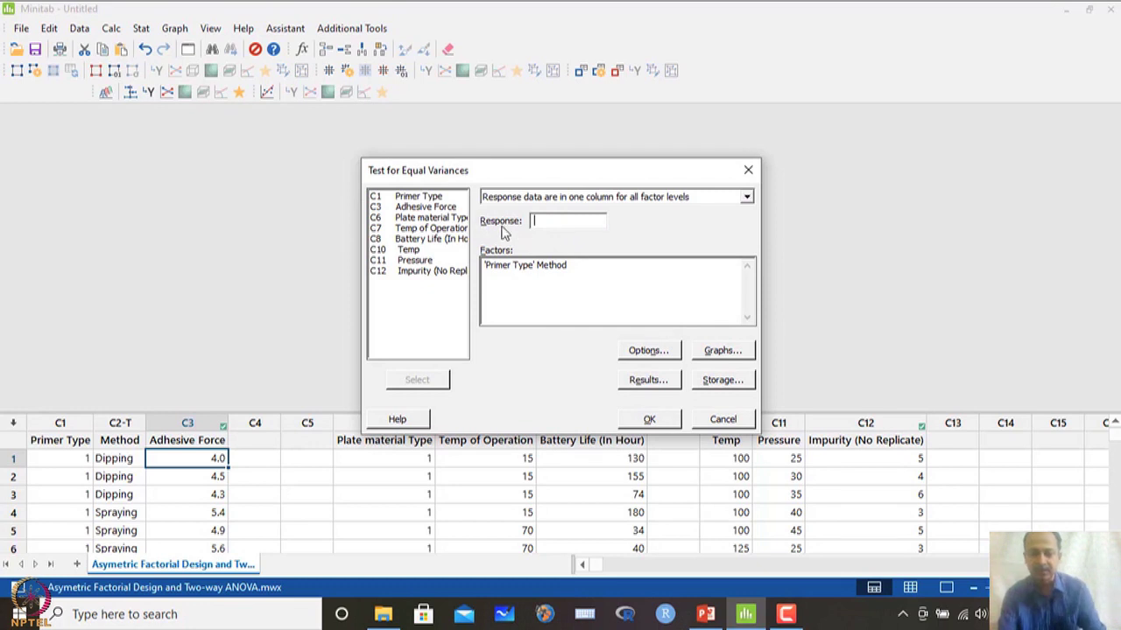
double_click(424, 206)
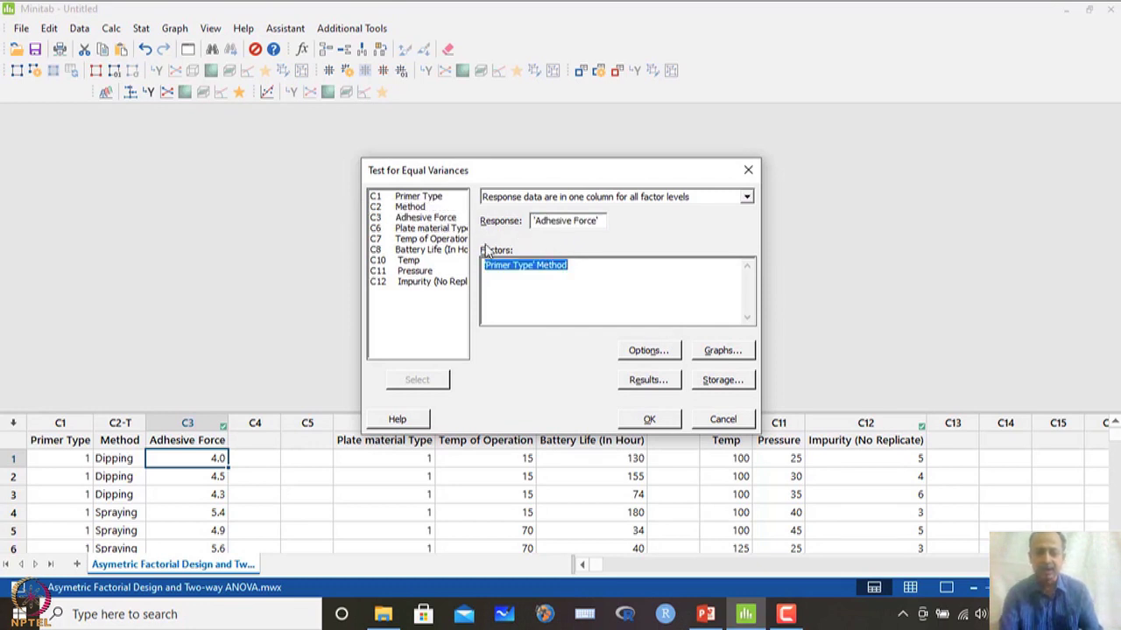
double_click(442, 196)
double_click(412, 207)
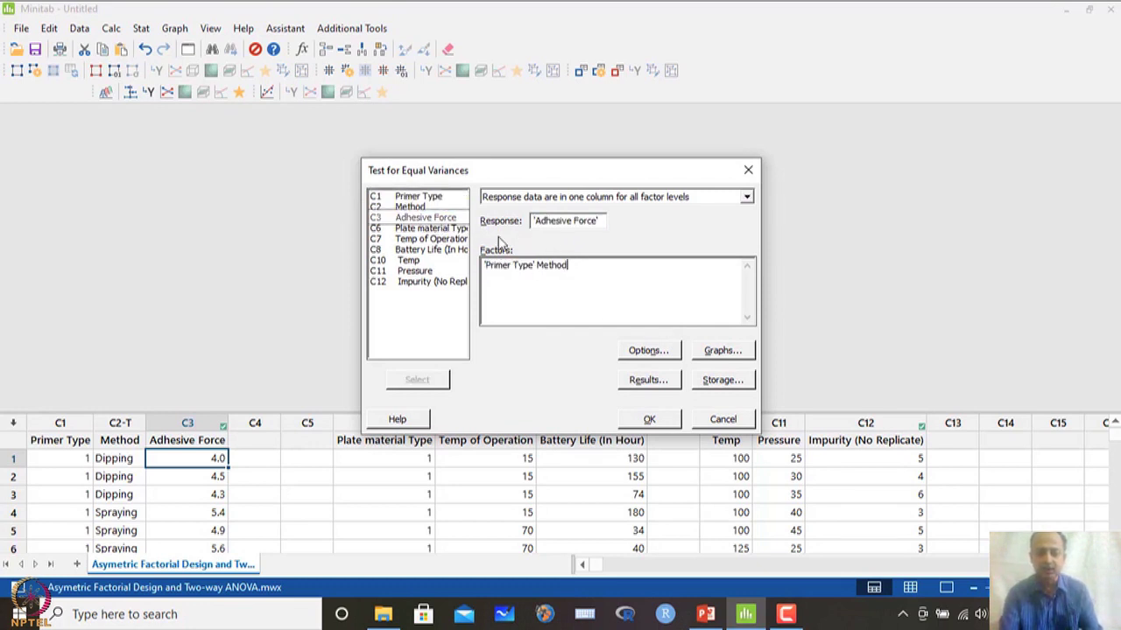
Disable the test based on normal distribution, run the equal variances test, and review its statistics and plots
click(646, 351)
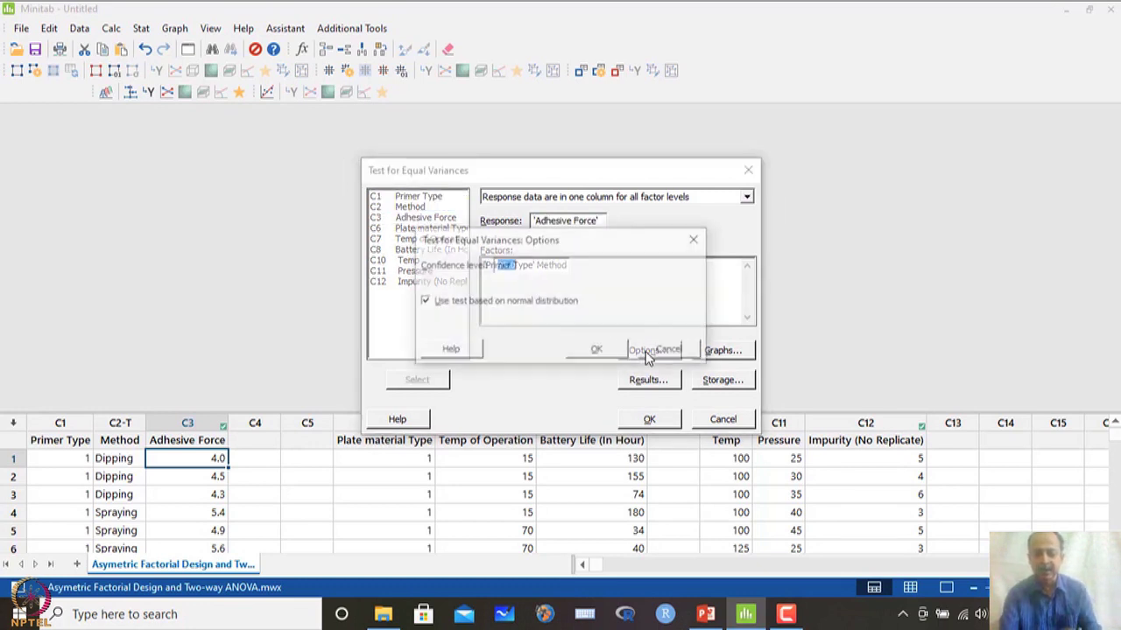
click(505, 302)
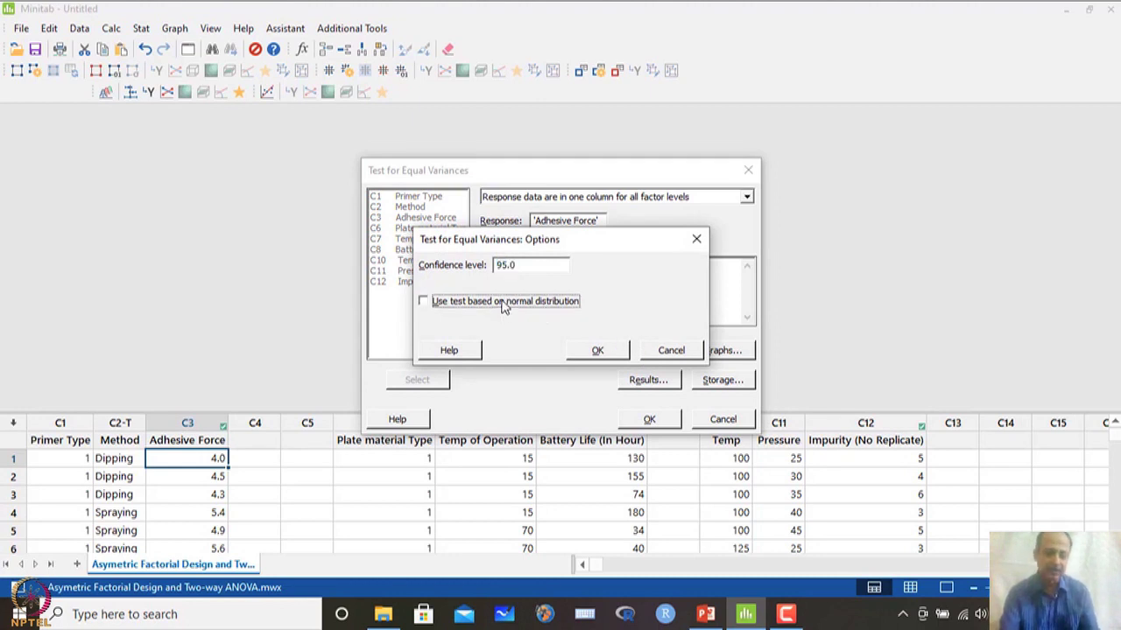
click(604, 353)
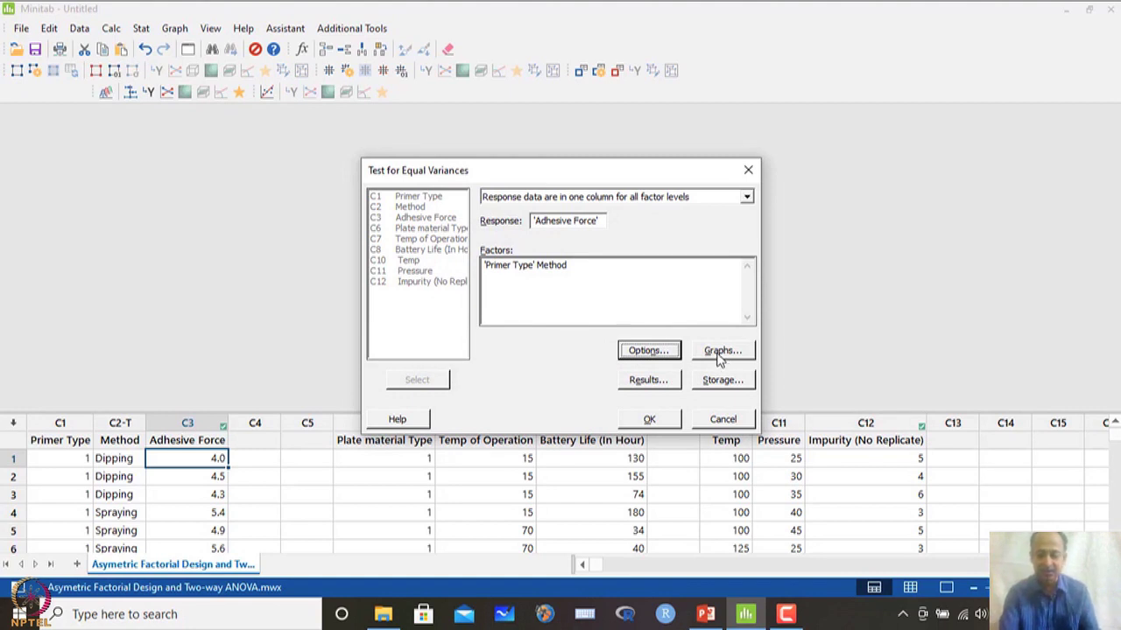
click(659, 382)
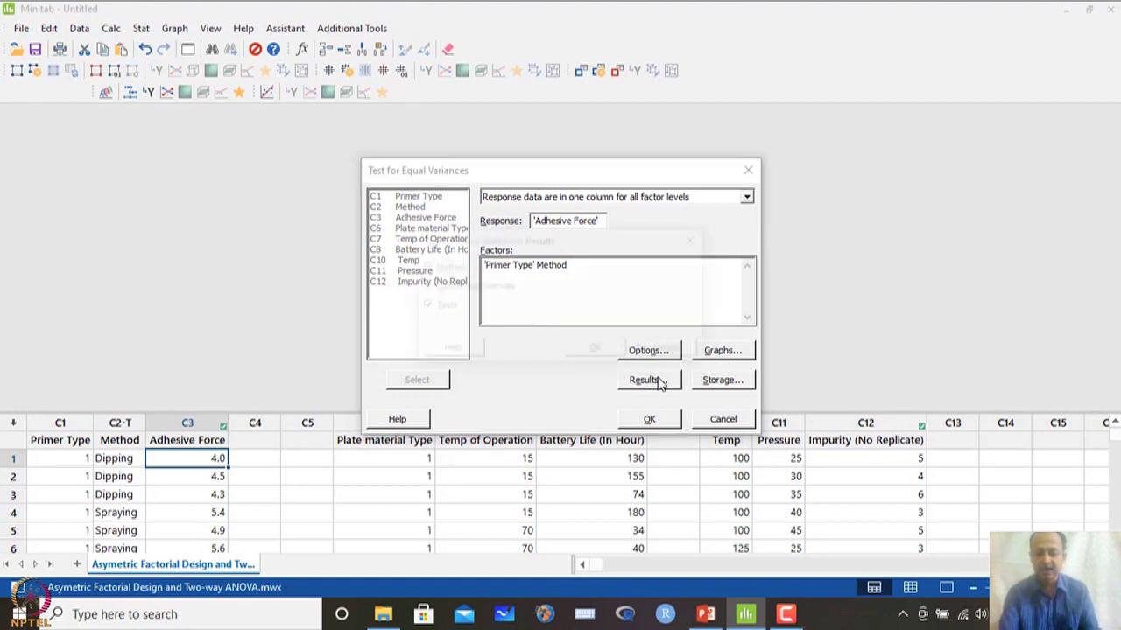
click(598, 350)
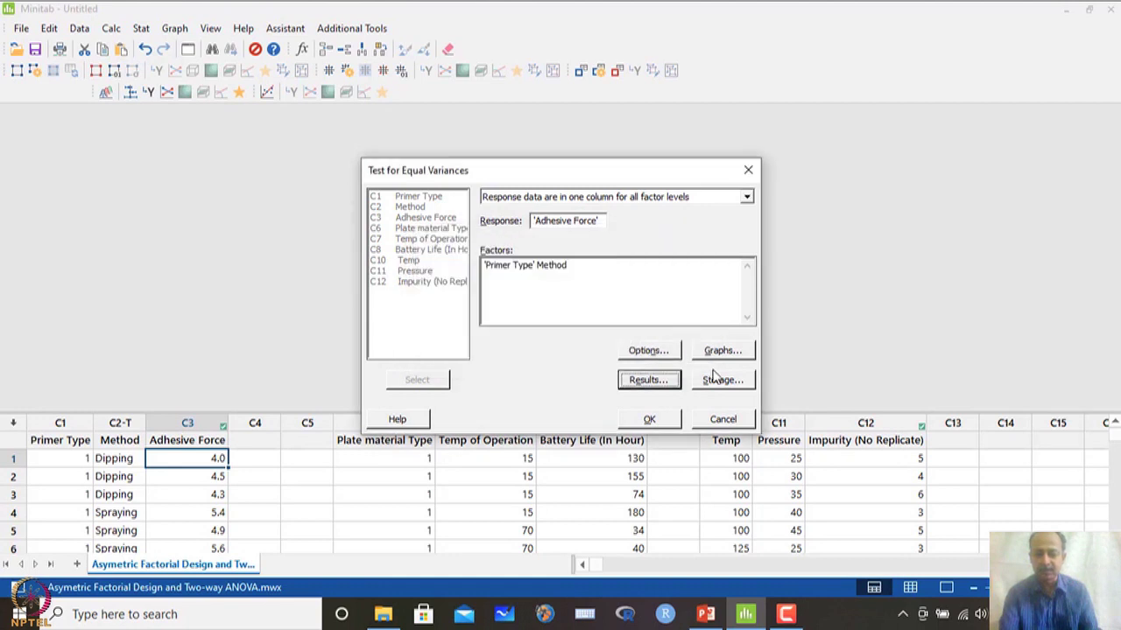
click(655, 422)
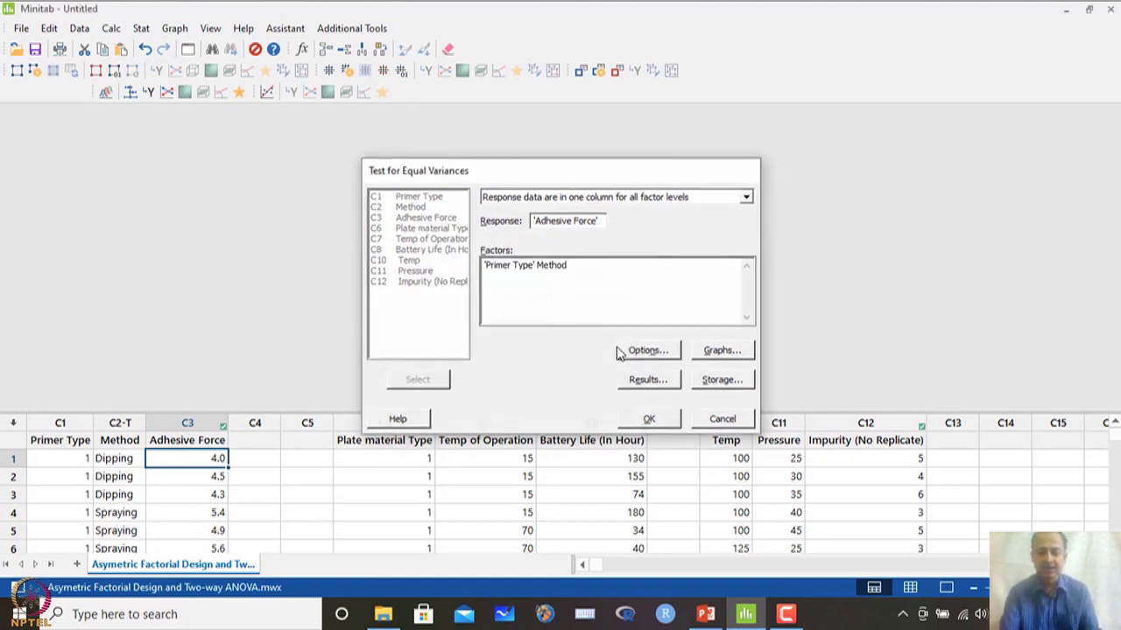
scroll(452, 300, down, 8)
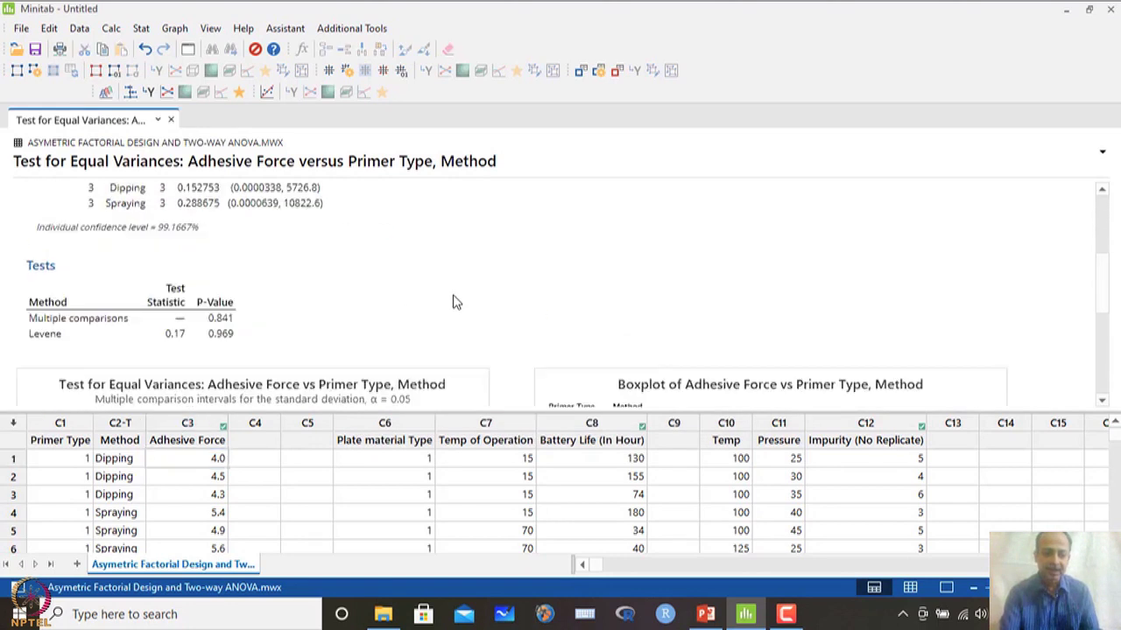
scroll(452, 301, down, 3)
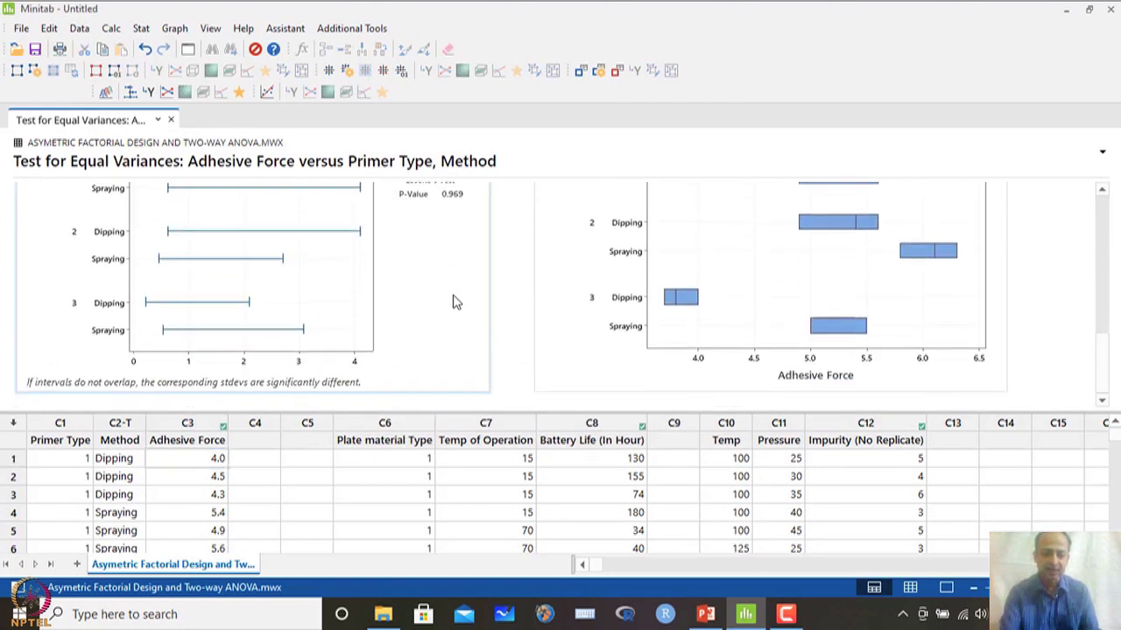
Enlarge the equal variances interval plot, examine its multiple comparison intervals and test results, and close it
double_click(432, 262)
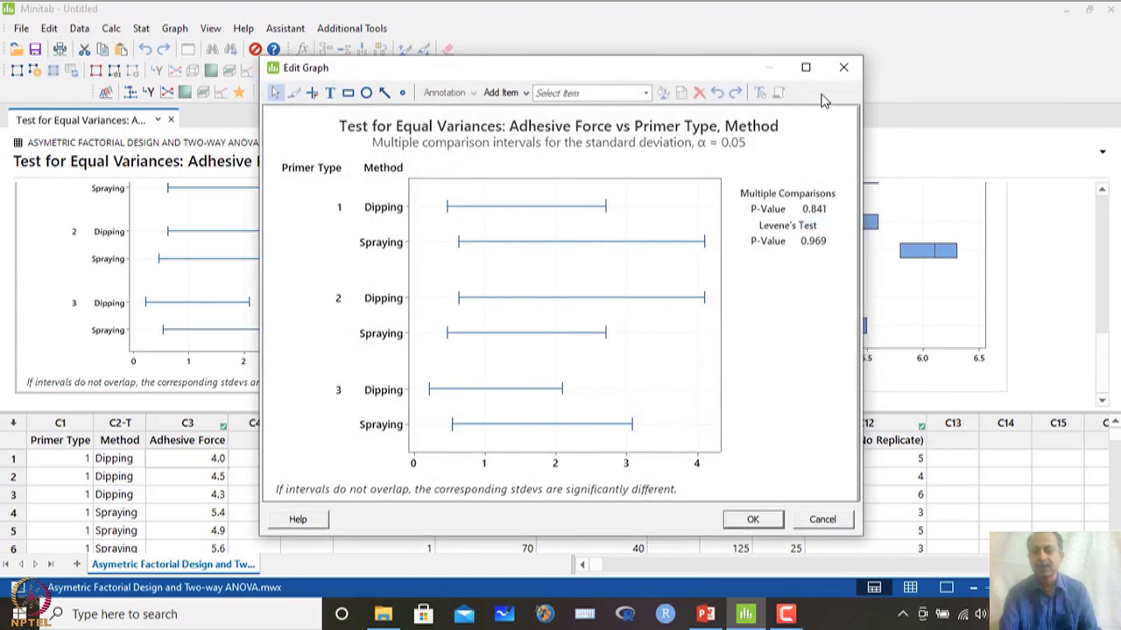
click(799, 69)
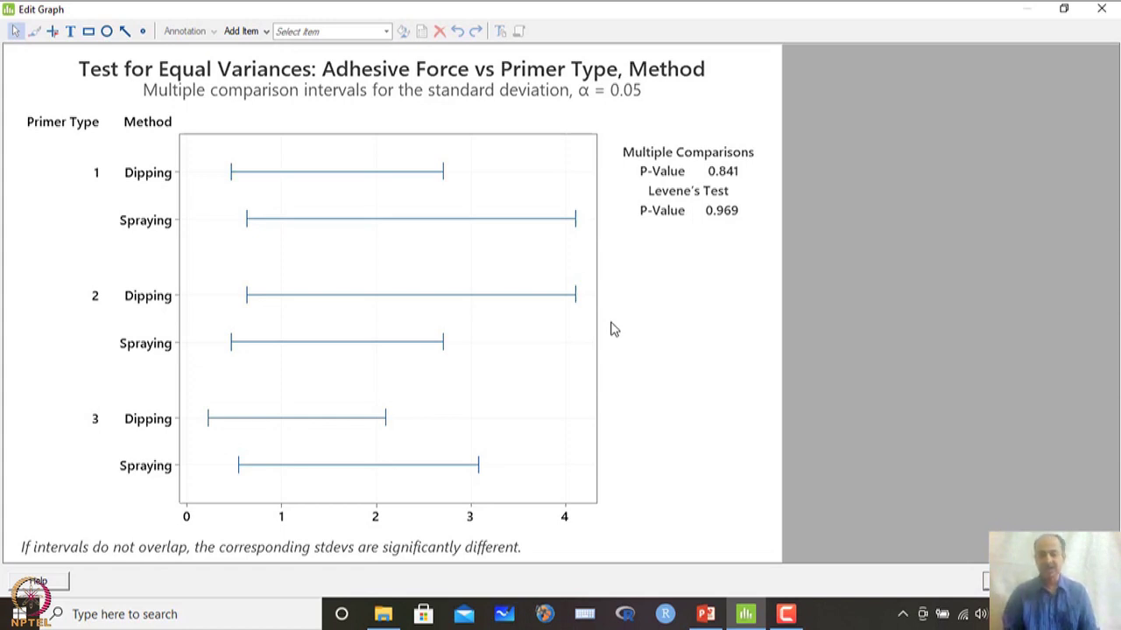
click(1101, 10)
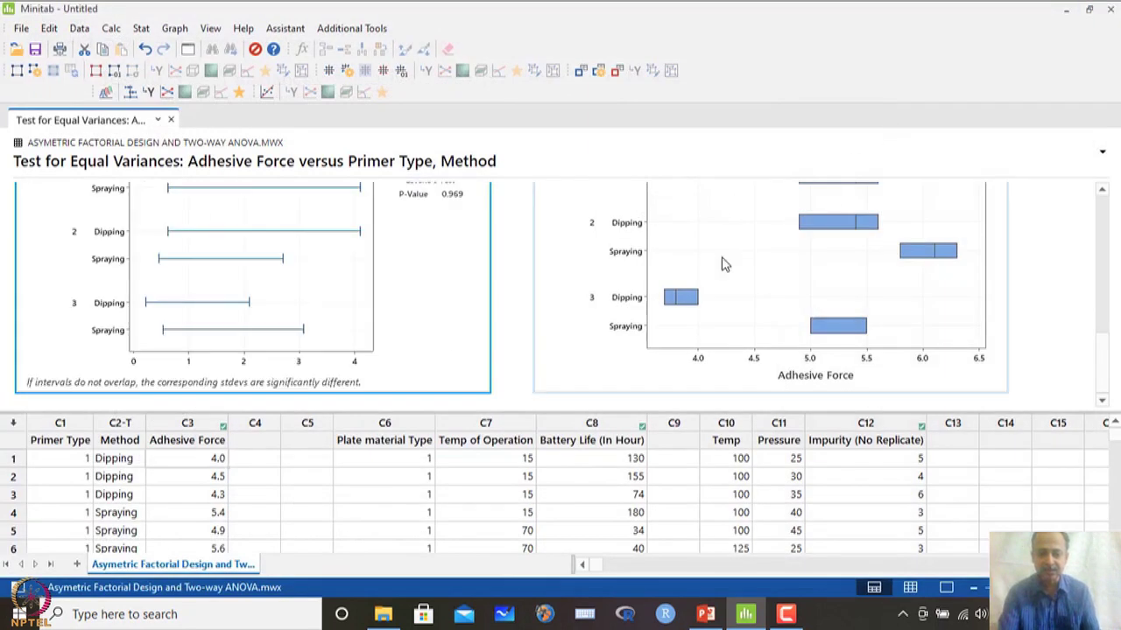
Set up a Balanced ANOVA of Adhesive Force with Primer Type, Method and their interaction, leaving the restricted model form off
click(141, 32)
mouse_move(170, 83)
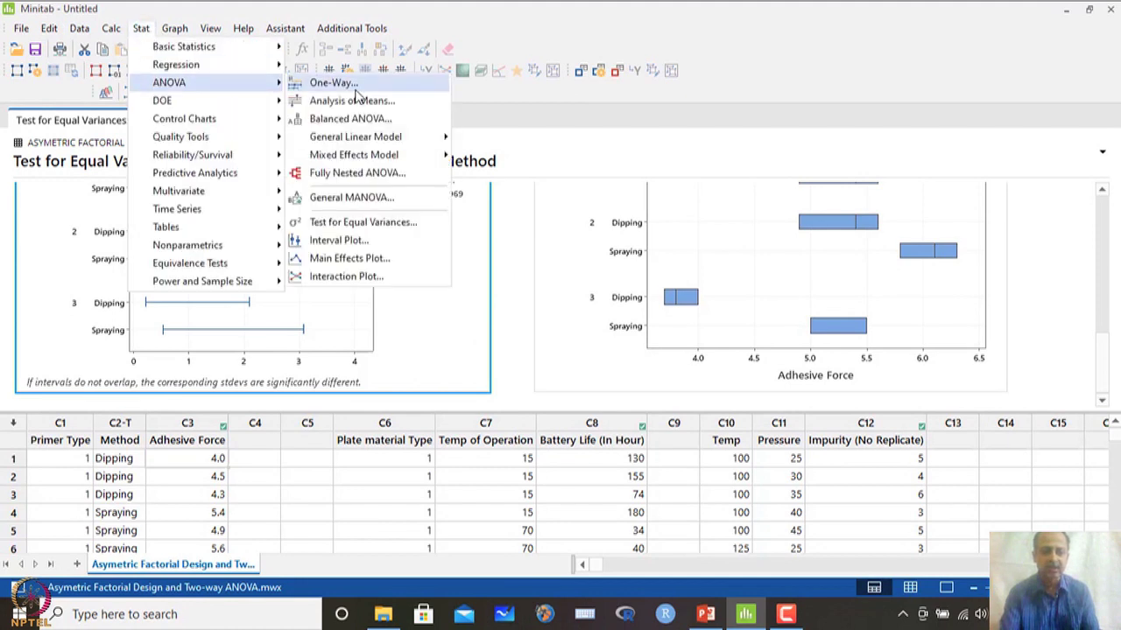
click(364, 119)
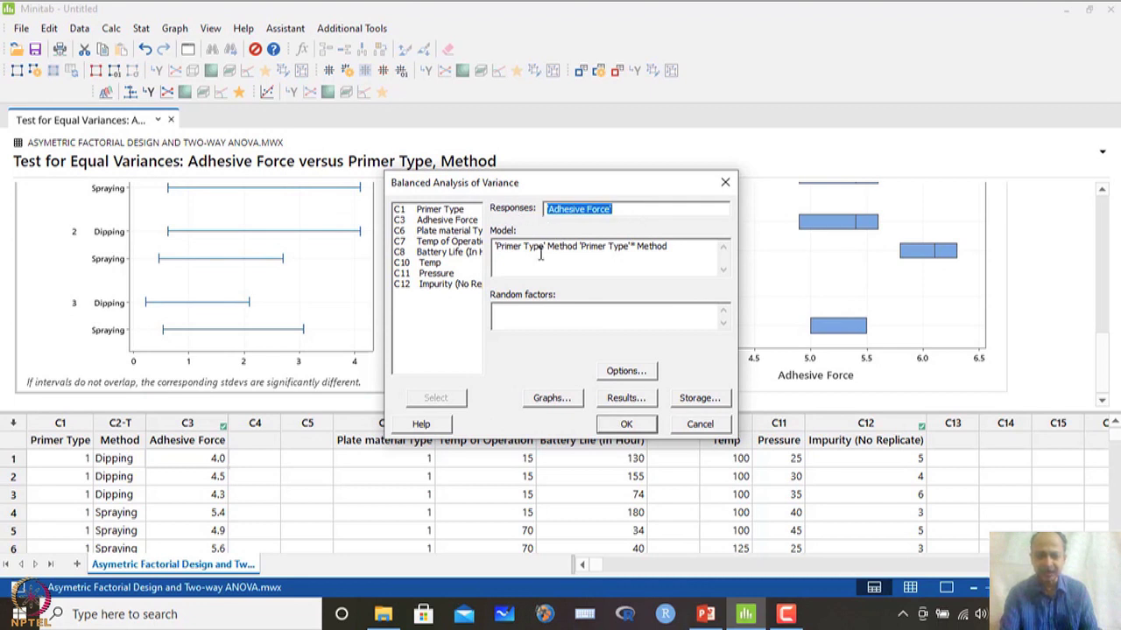
click(606, 214)
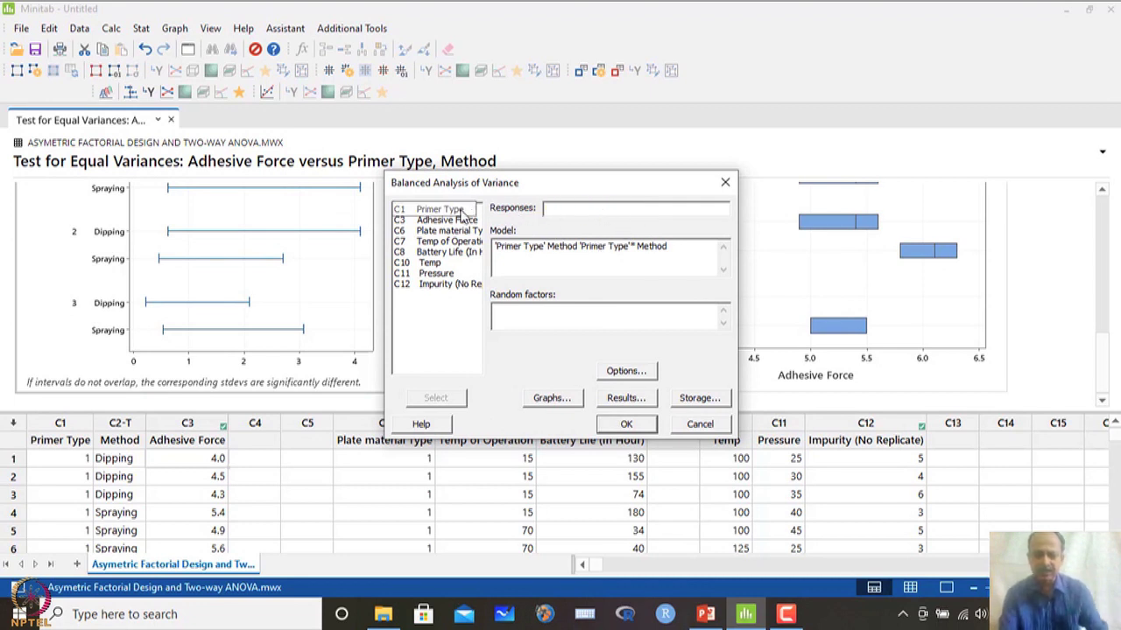
click(664, 246)
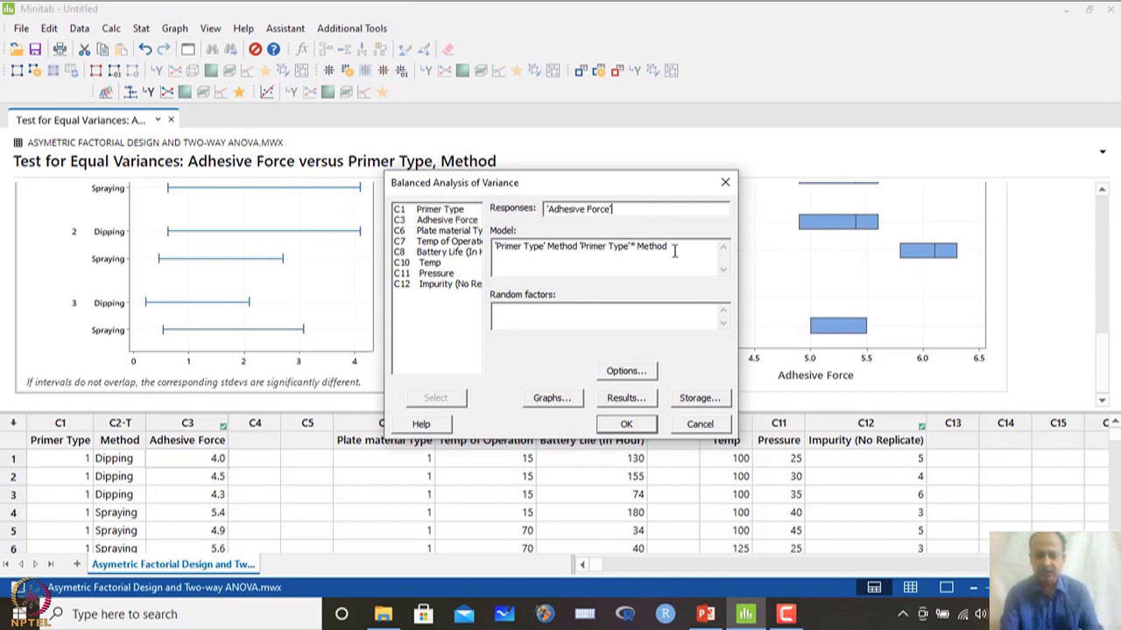
click(625, 371)
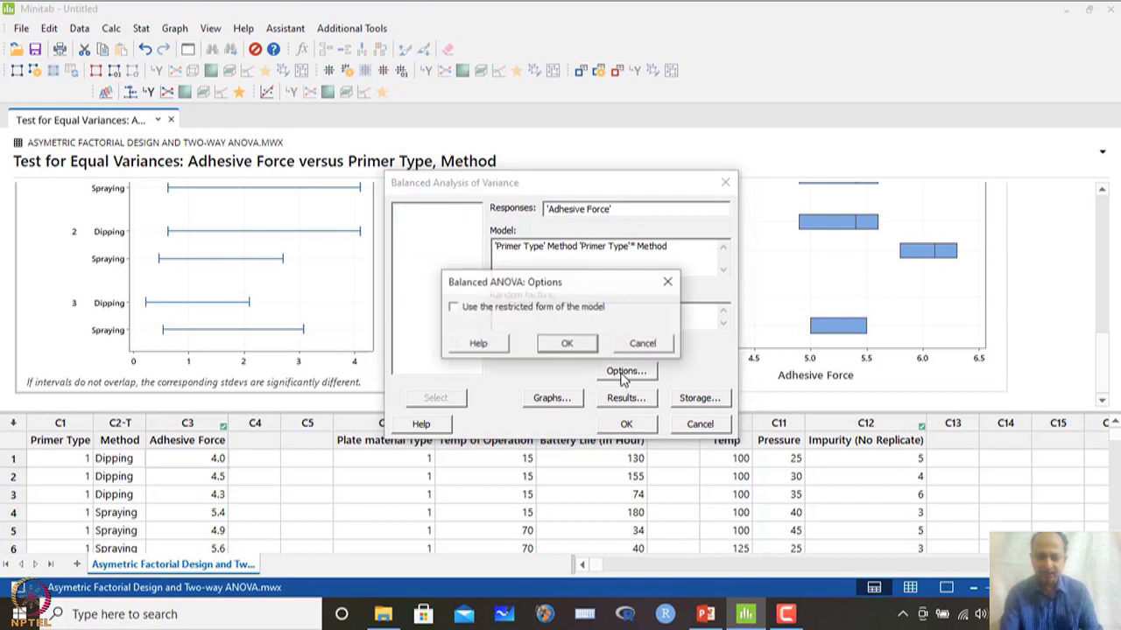
click(584, 346)
Run the Balanced ANOVA with the normal plot of residuals, residuals versus fits, and residuals stored
click(558, 398)
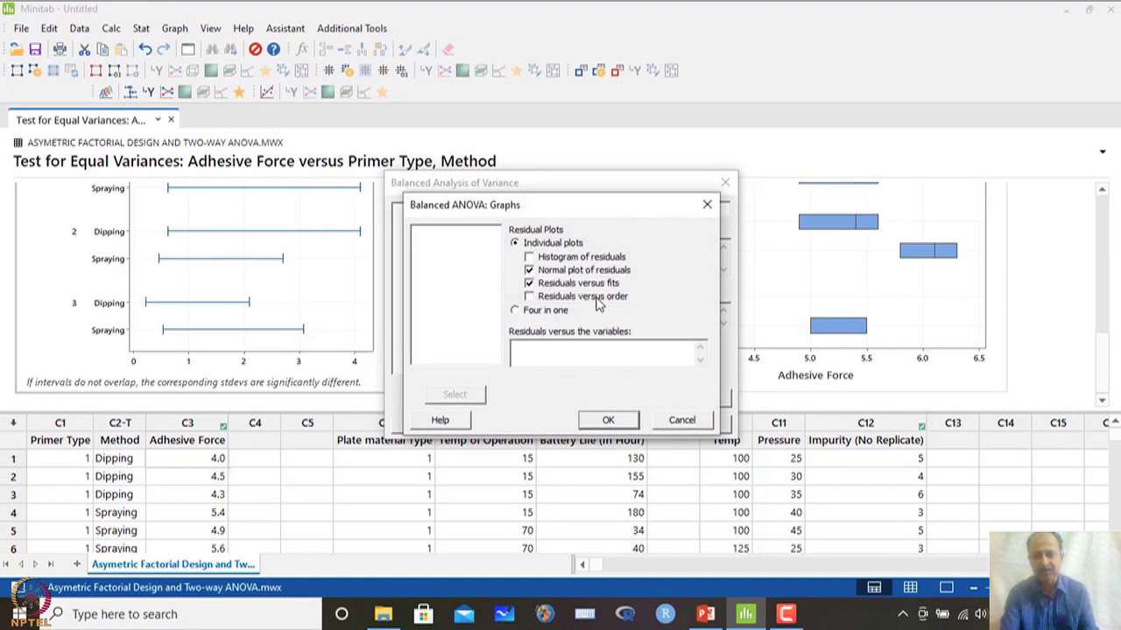
click(608, 421)
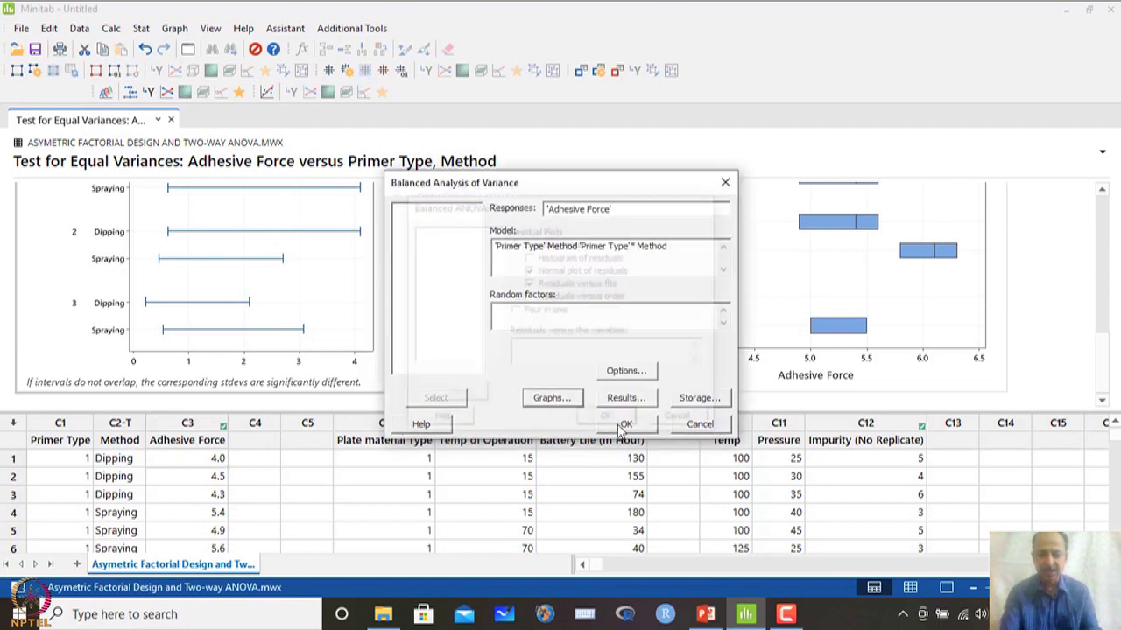
click(700, 399)
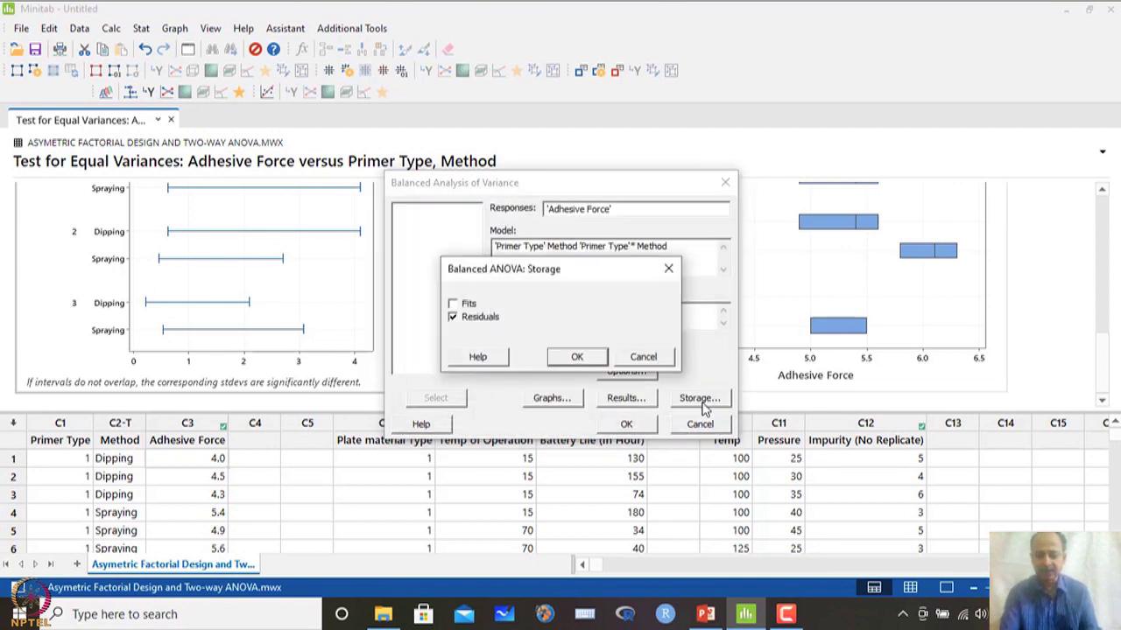
click(572, 357)
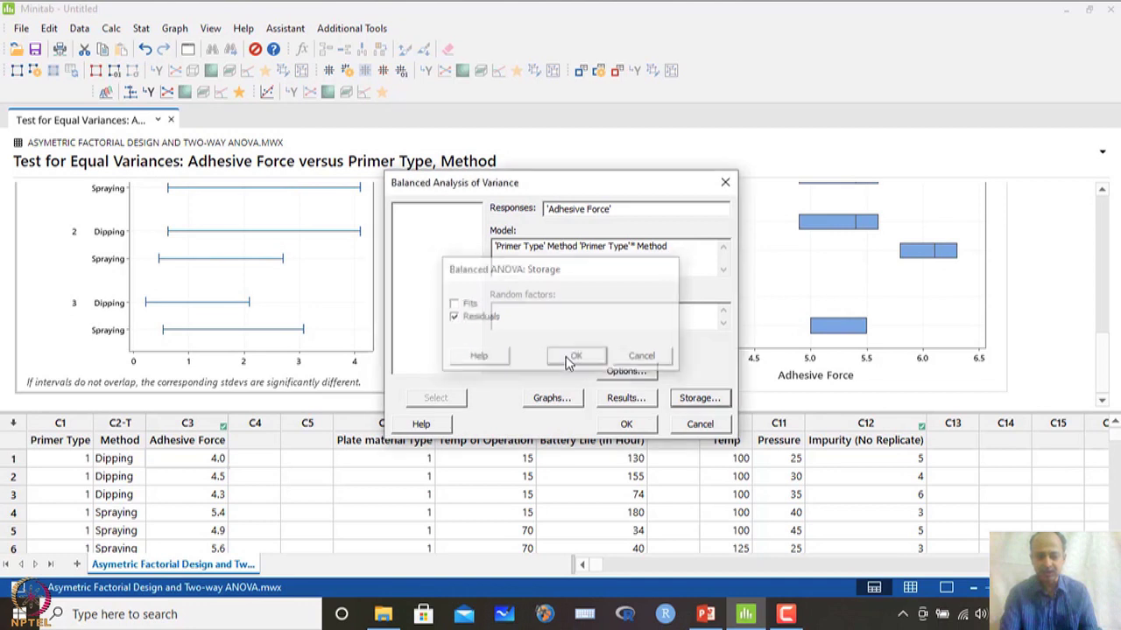
click(629, 425)
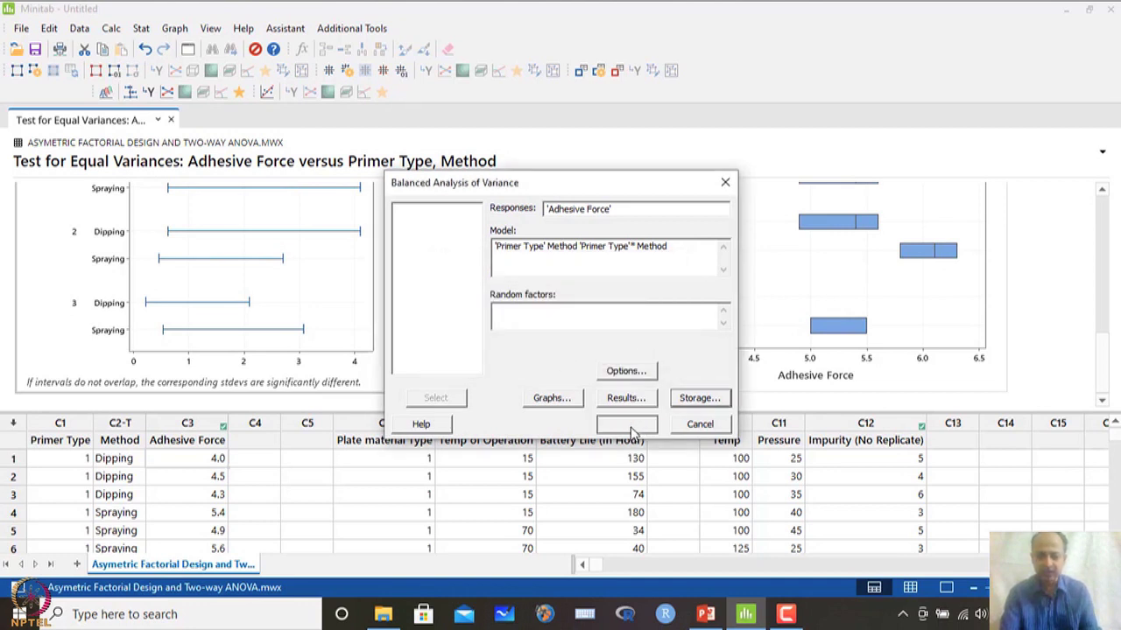
Copy the Analysis of Variance table for Adhesive Force as a picture
scroll(379, 309, down, 3)
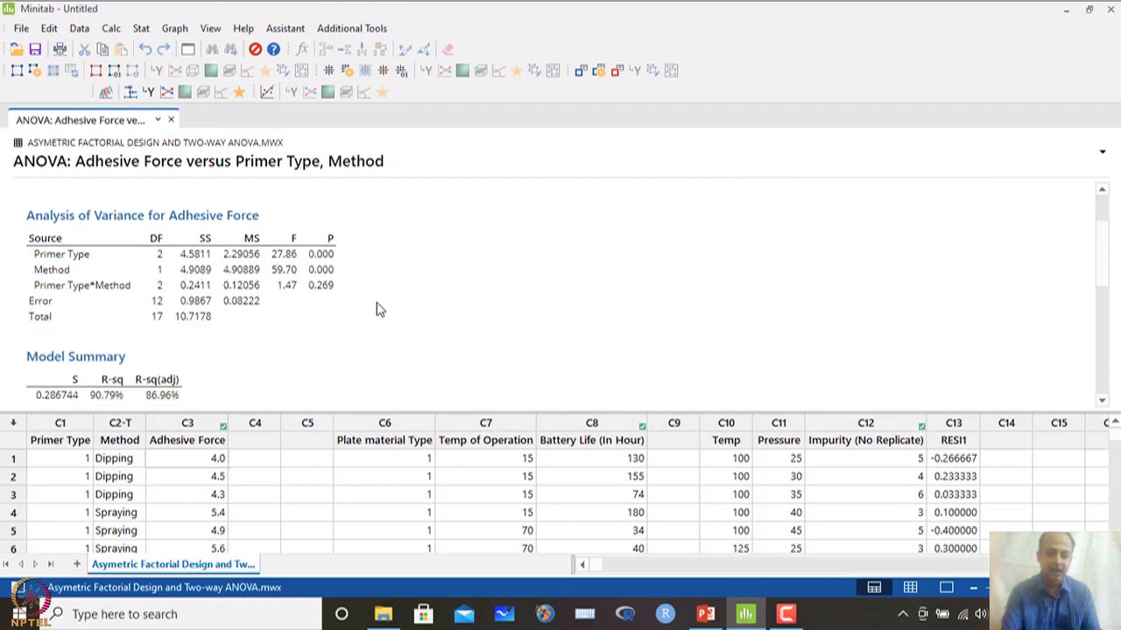
scroll(379, 308, up, 1)
mouse_move(298, 237)
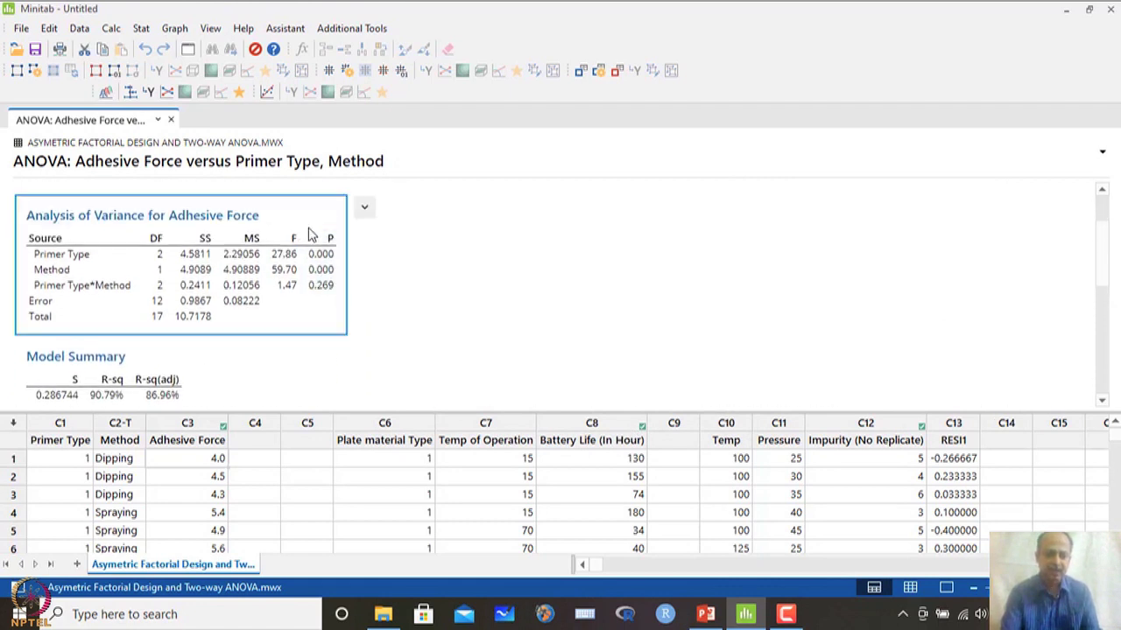
click(364, 209)
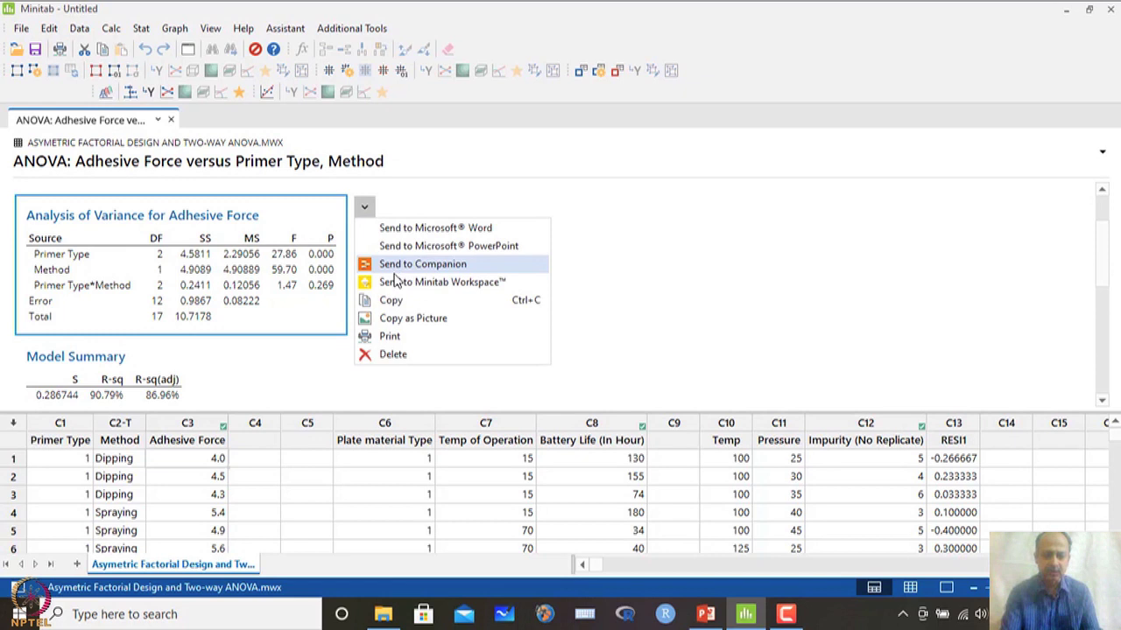
click(403, 319)
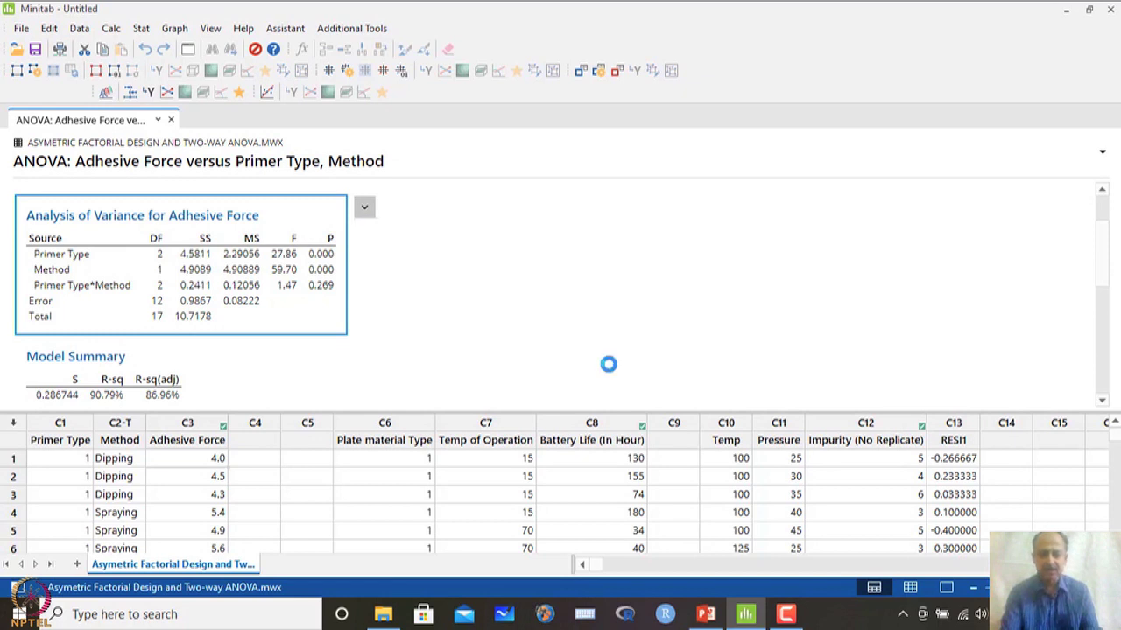
Open Excel 2016 and place the copied ANOVA table picture in a blank workbook
click(267, 613)
text(excel)
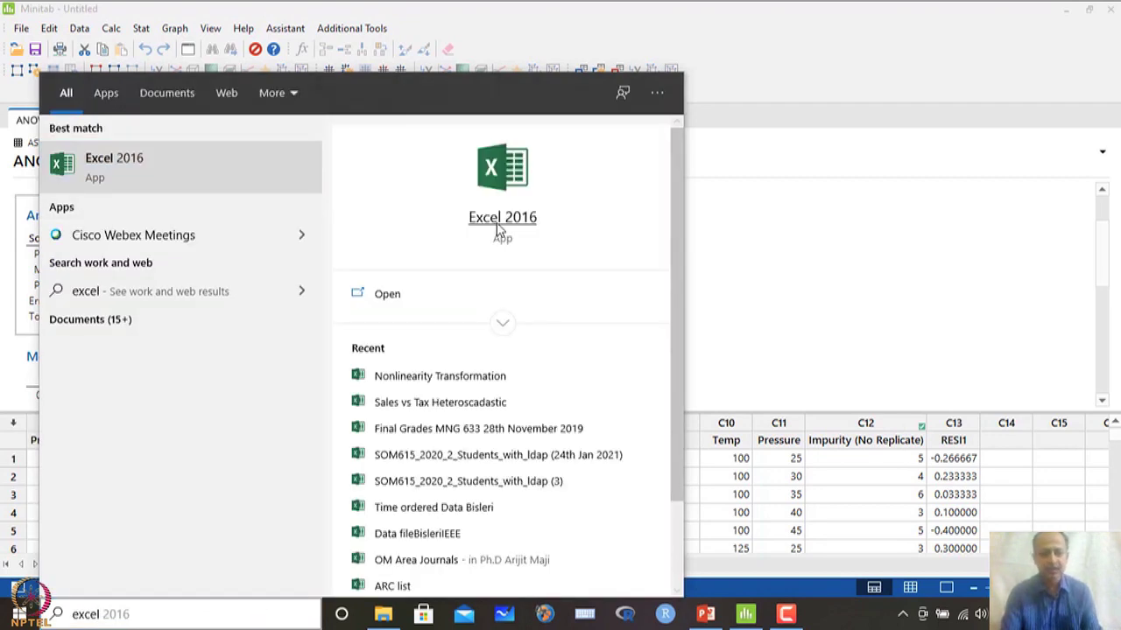
click(490, 219)
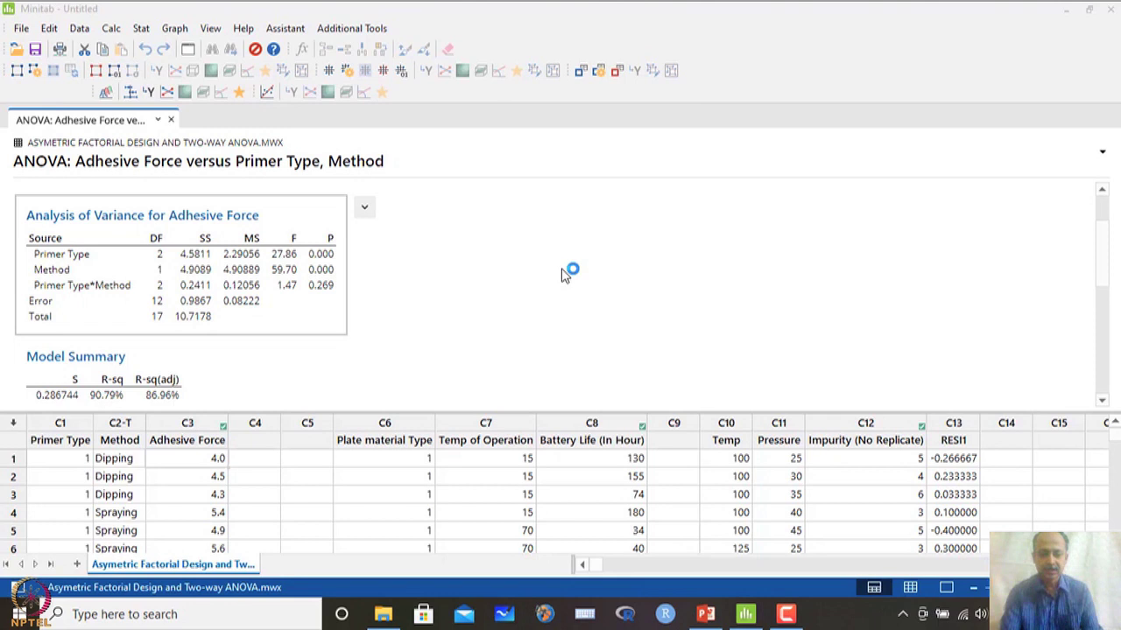
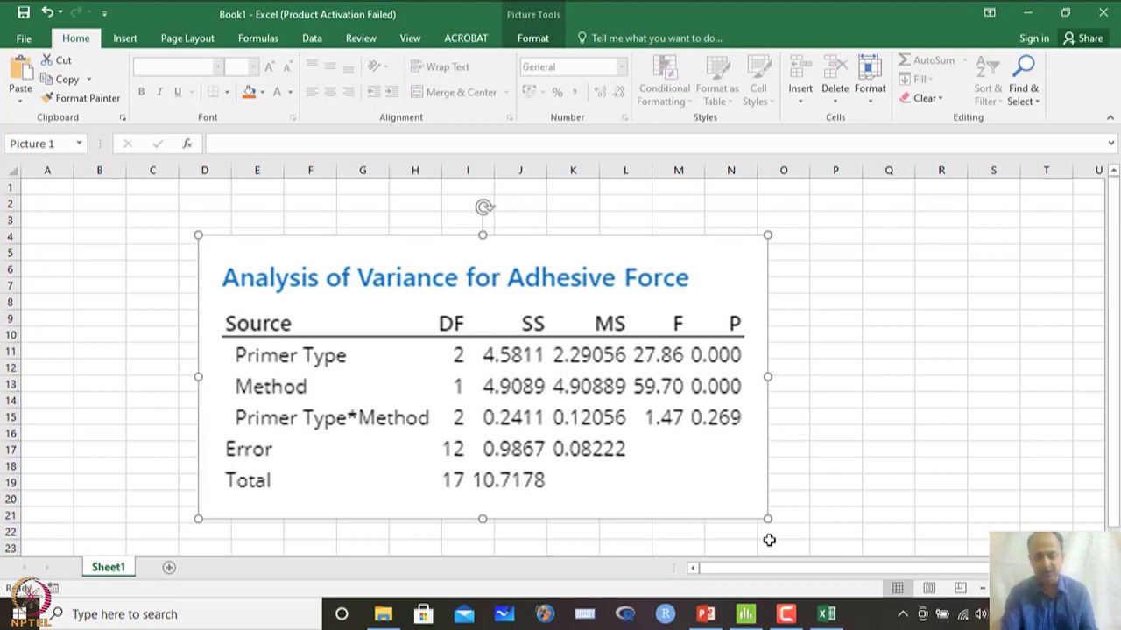
Switch back to Minitab and copy the ANOVA's Model Summary table as a picture
click(706, 614)
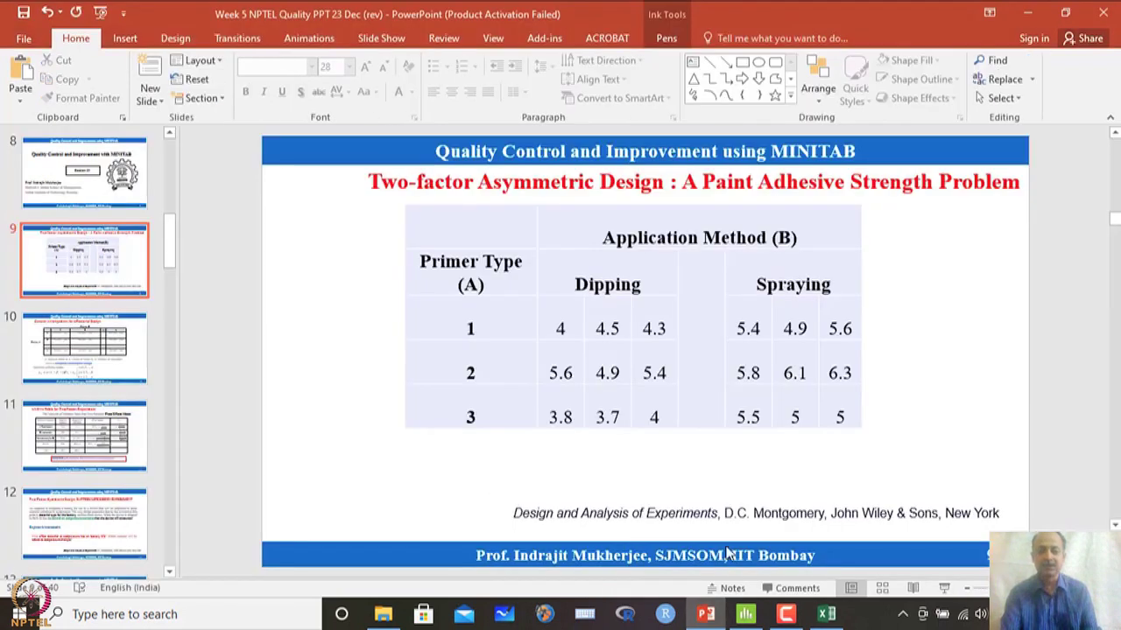
click(745, 613)
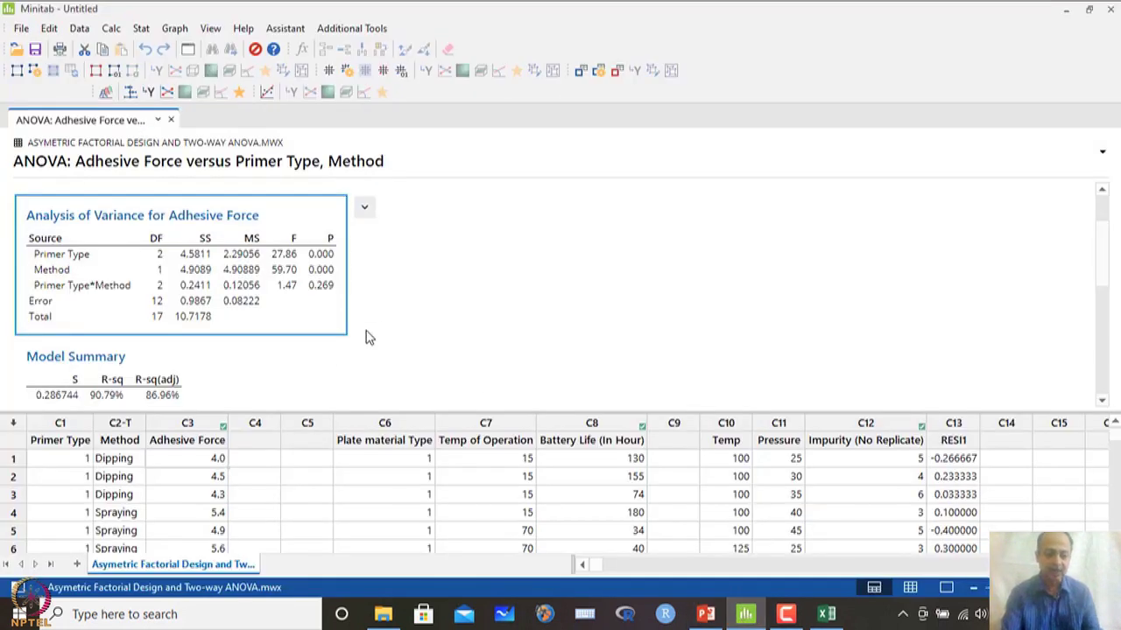
scroll(325, 350, down, 2)
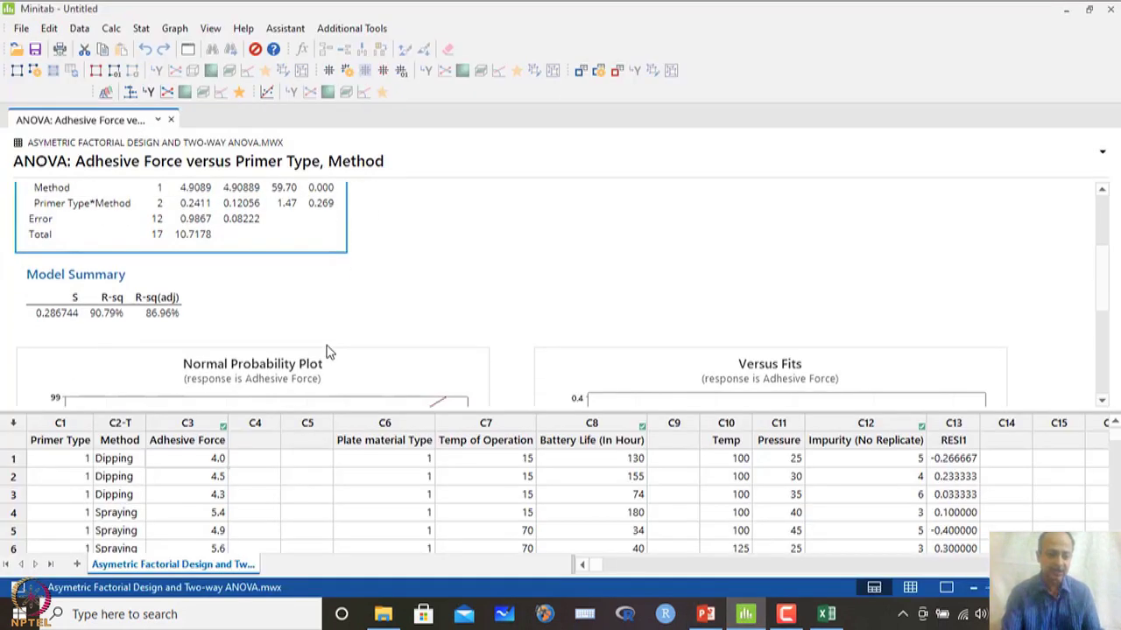
click(172, 311)
click(210, 266)
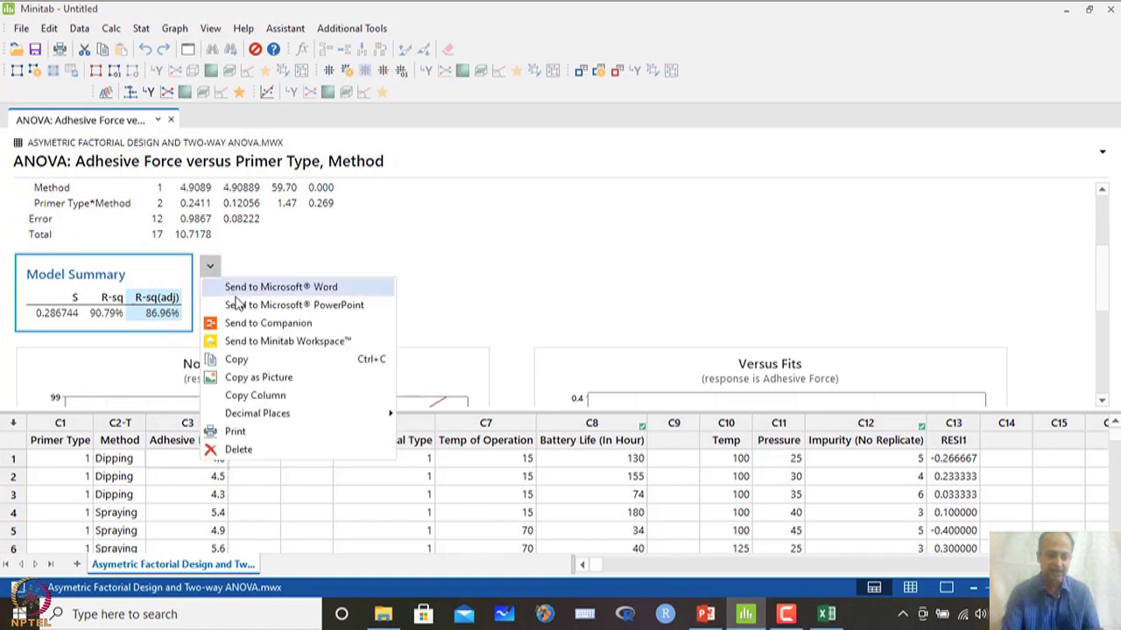
click(267, 378)
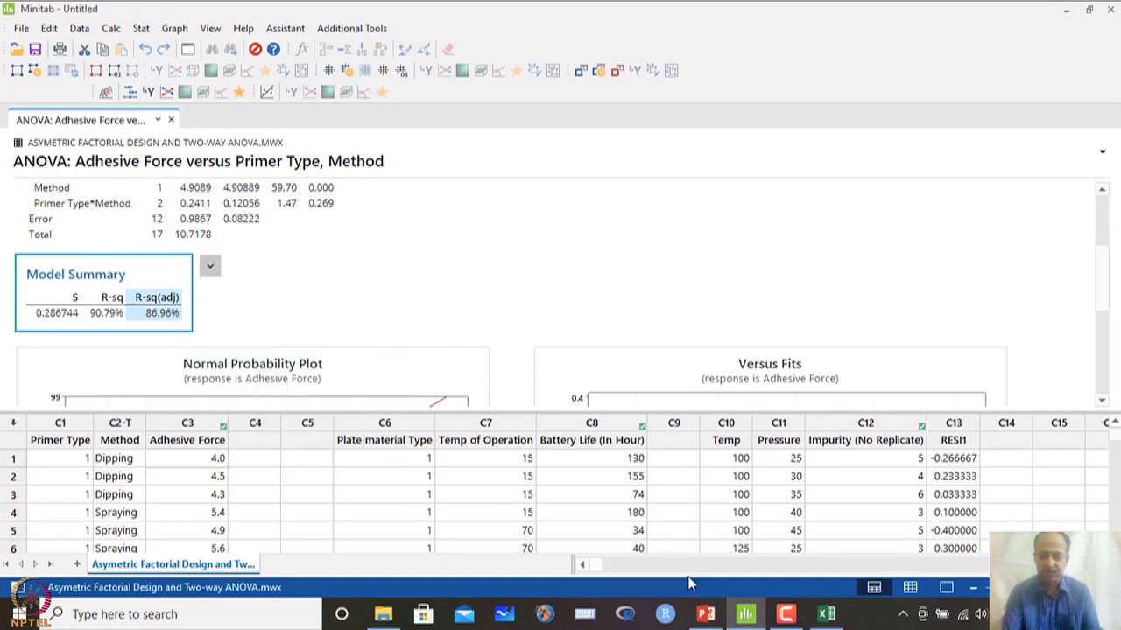
Switch to Excel, paste the Model Summary picture at cell P7, enlarge it, and position it beside the ANOVA table
click(823, 618)
click(828, 285)
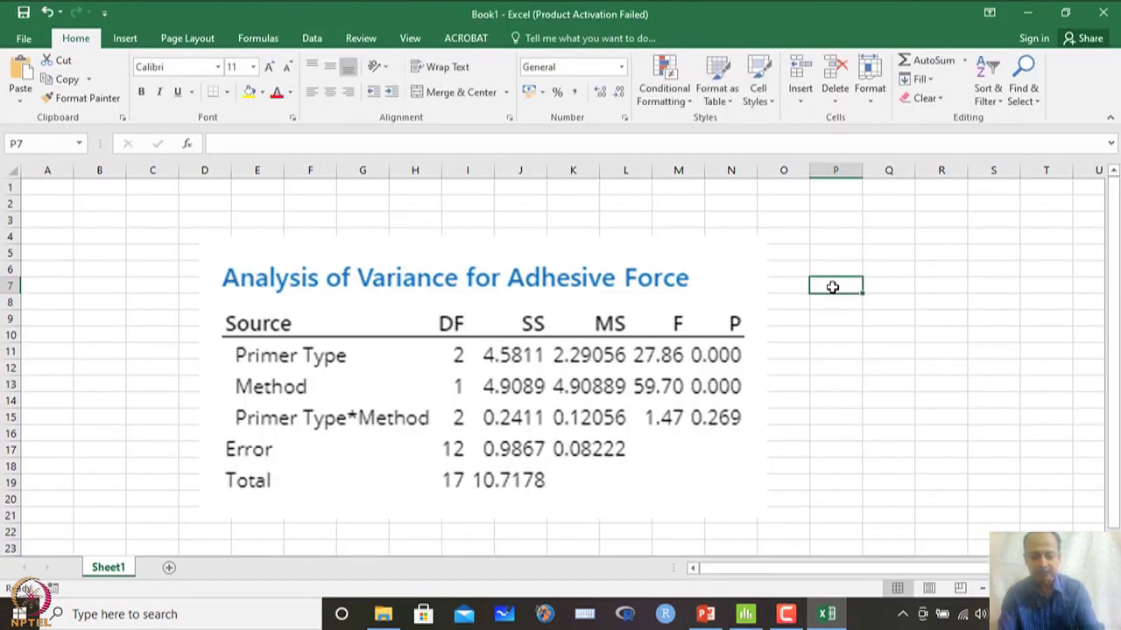
key(ctrl+v)
drag(963, 356, 1076, 399)
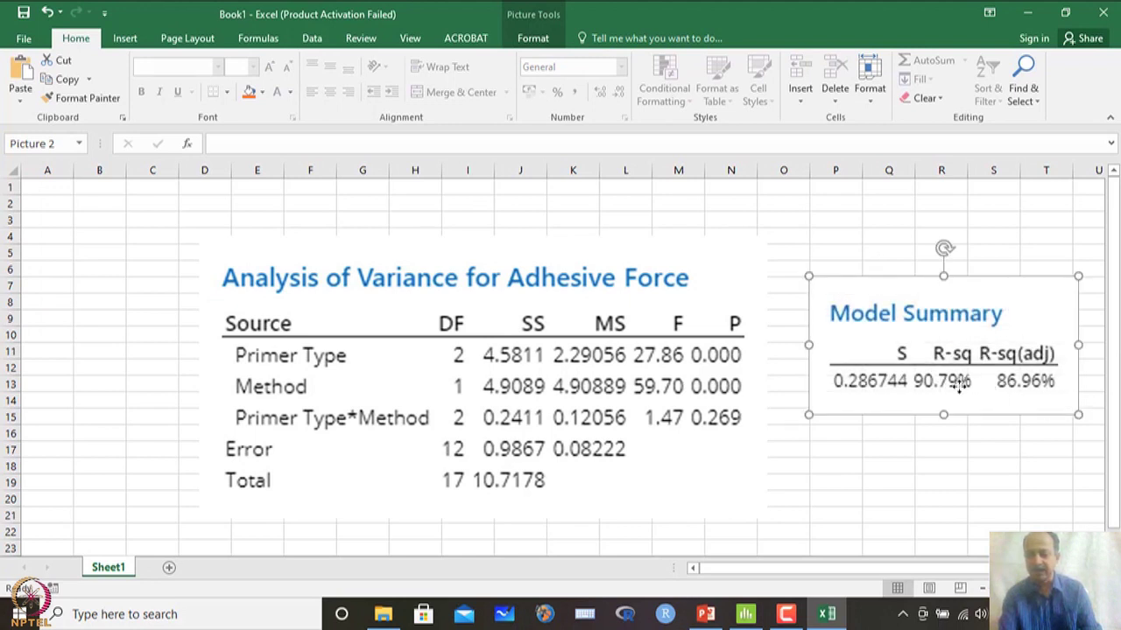
drag(961, 385, 937, 392)
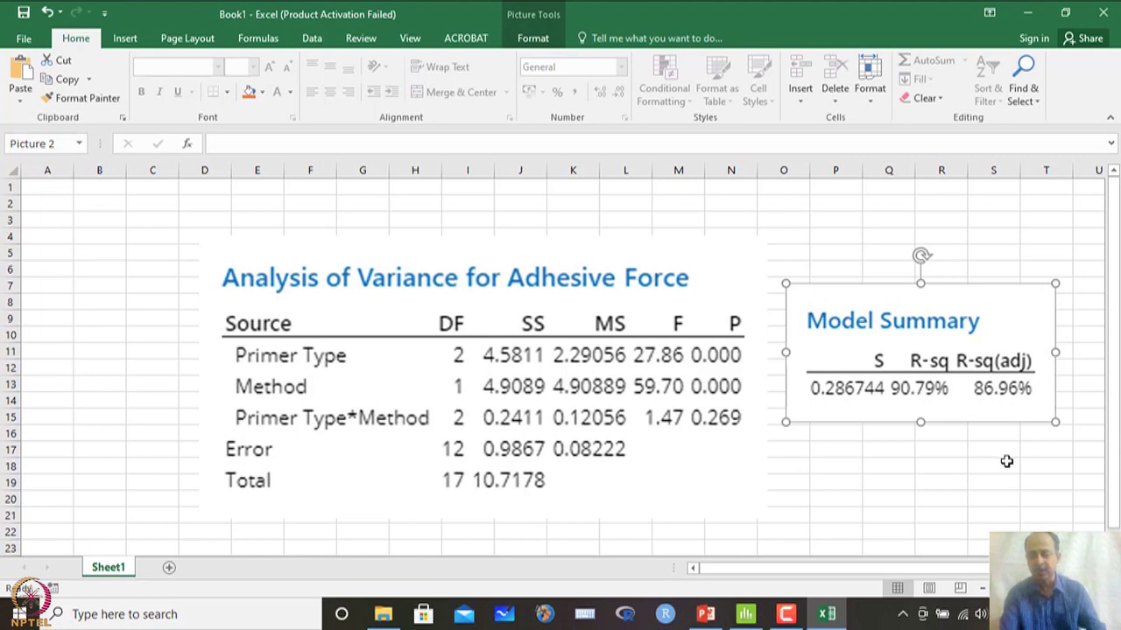
click(956, 497)
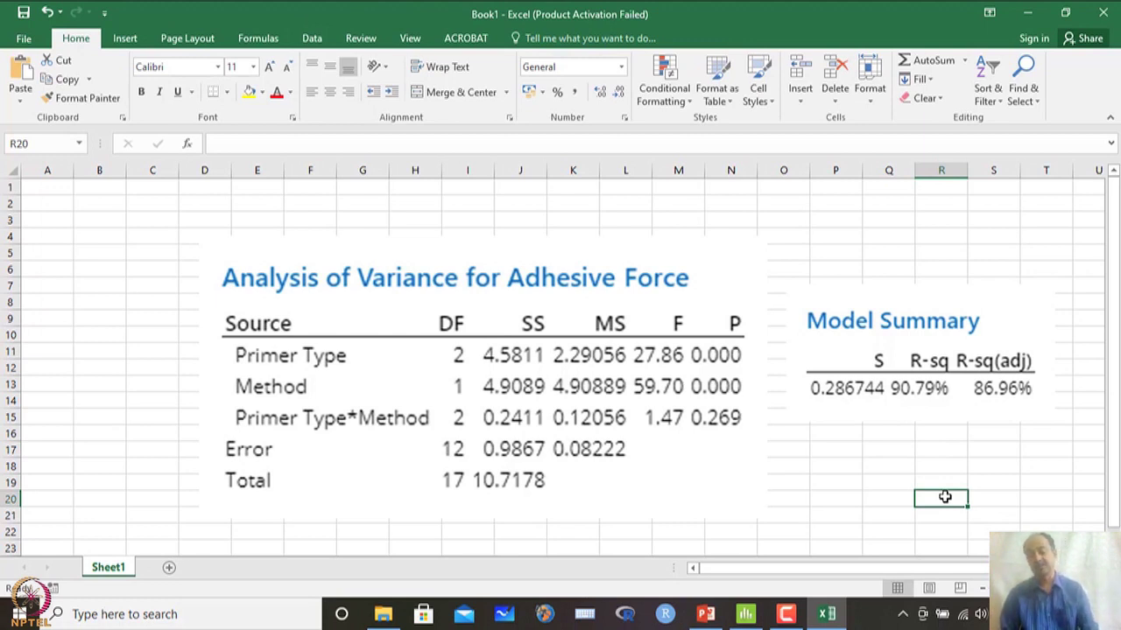
click(1105, 16)
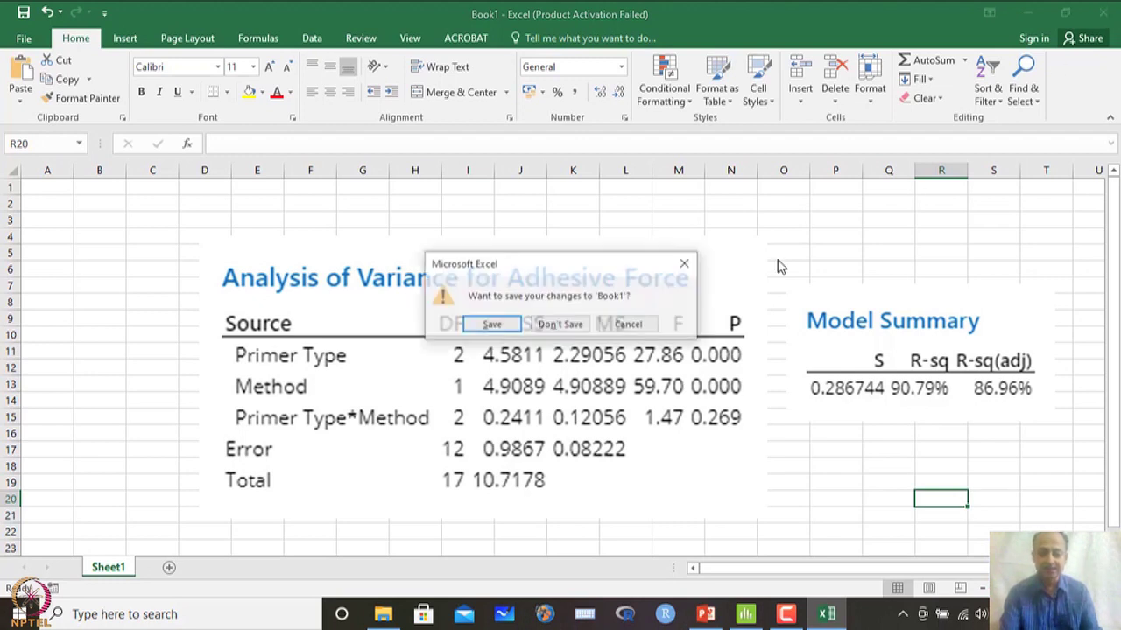
click(628, 325)
Return to Minitab, review the residual plots, and examine the Versus Fits plot enlarged
click(744, 615)
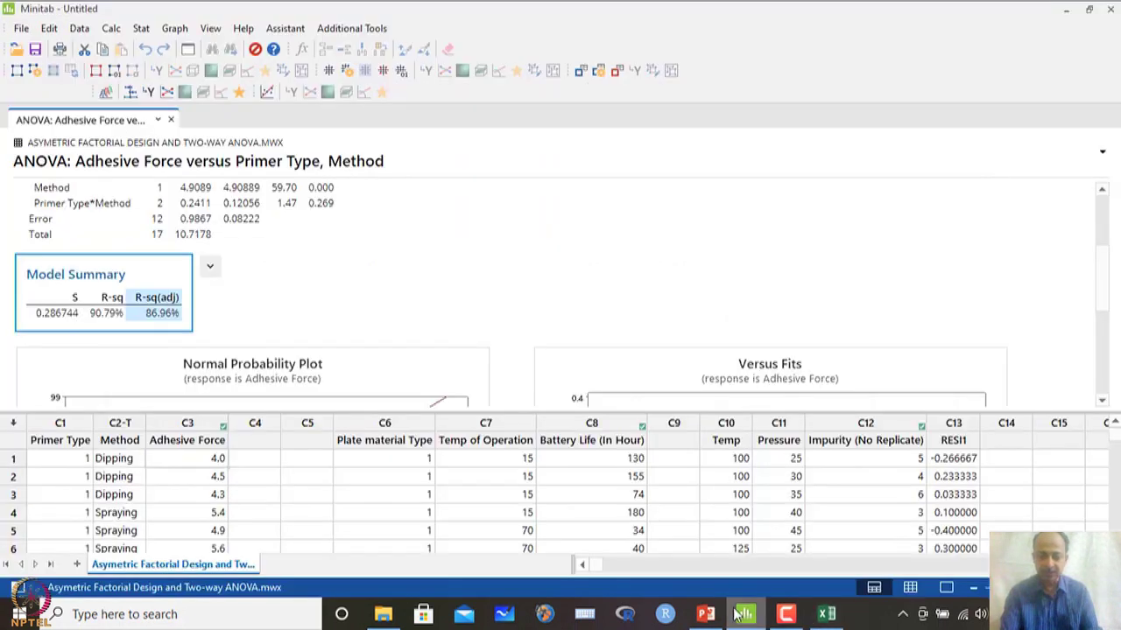
scroll(425, 350, down, 3)
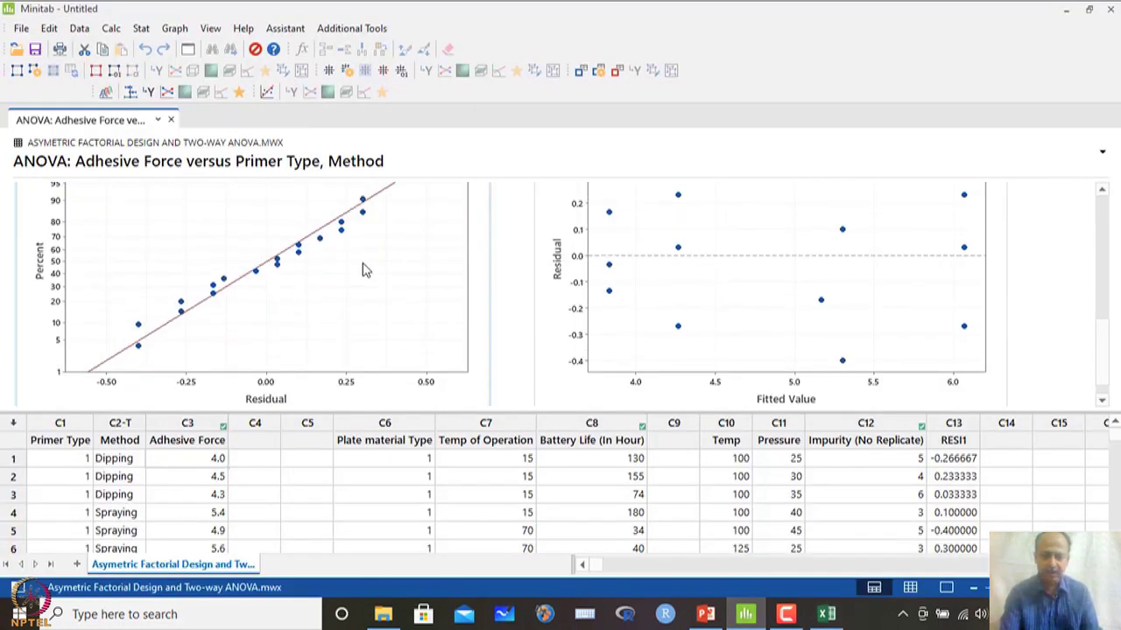
scroll(692, 298, up, 3)
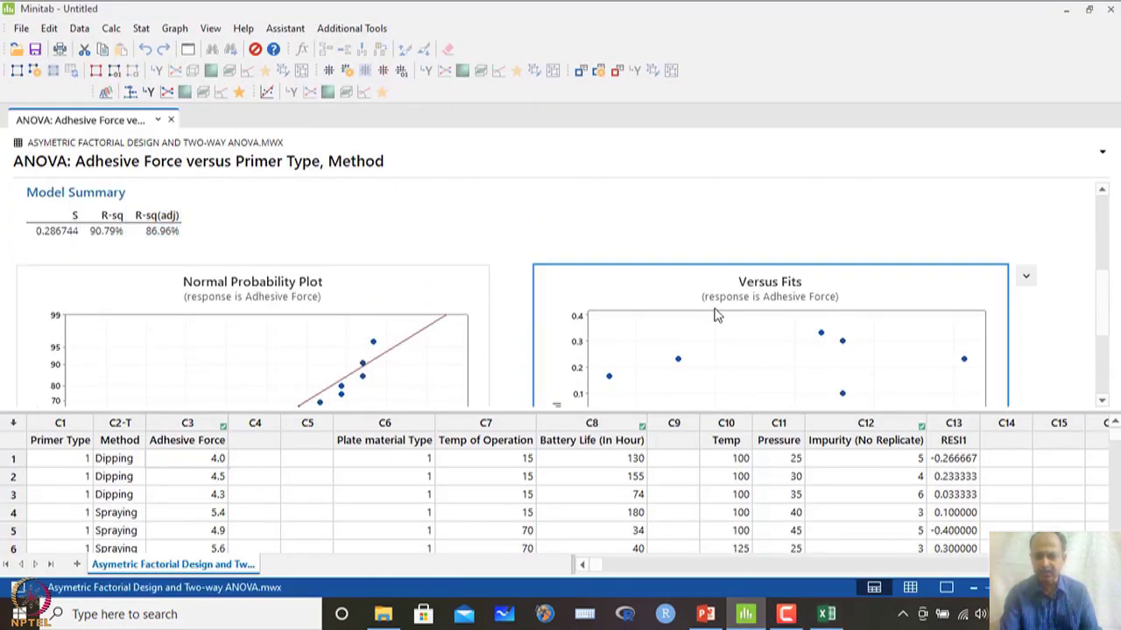
double_click(714, 315)
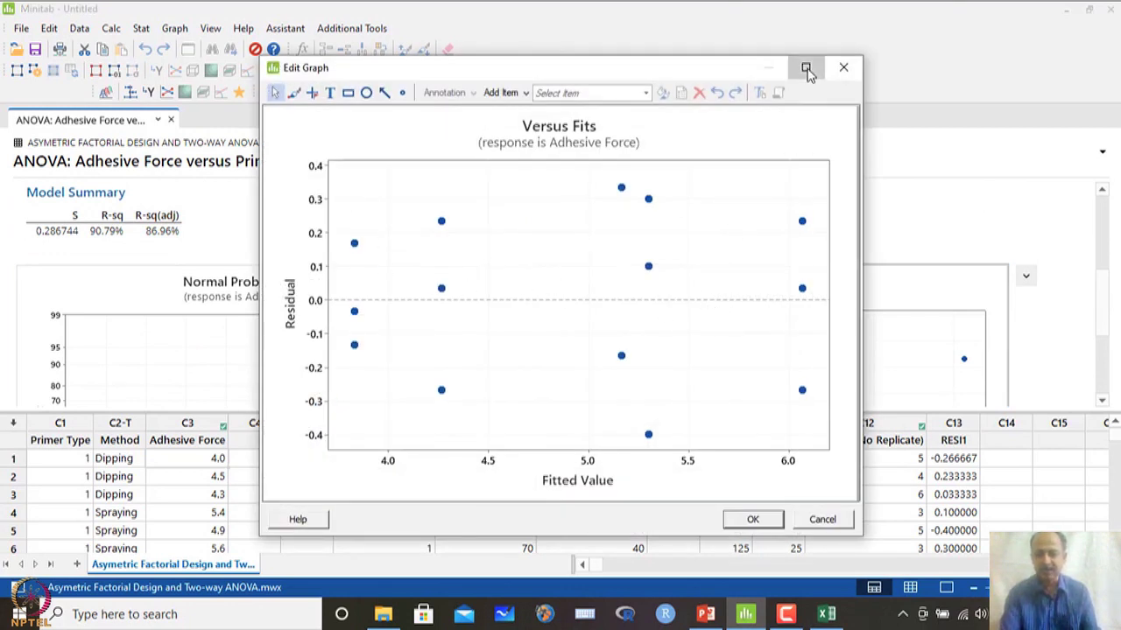
click(807, 69)
click(1096, 24)
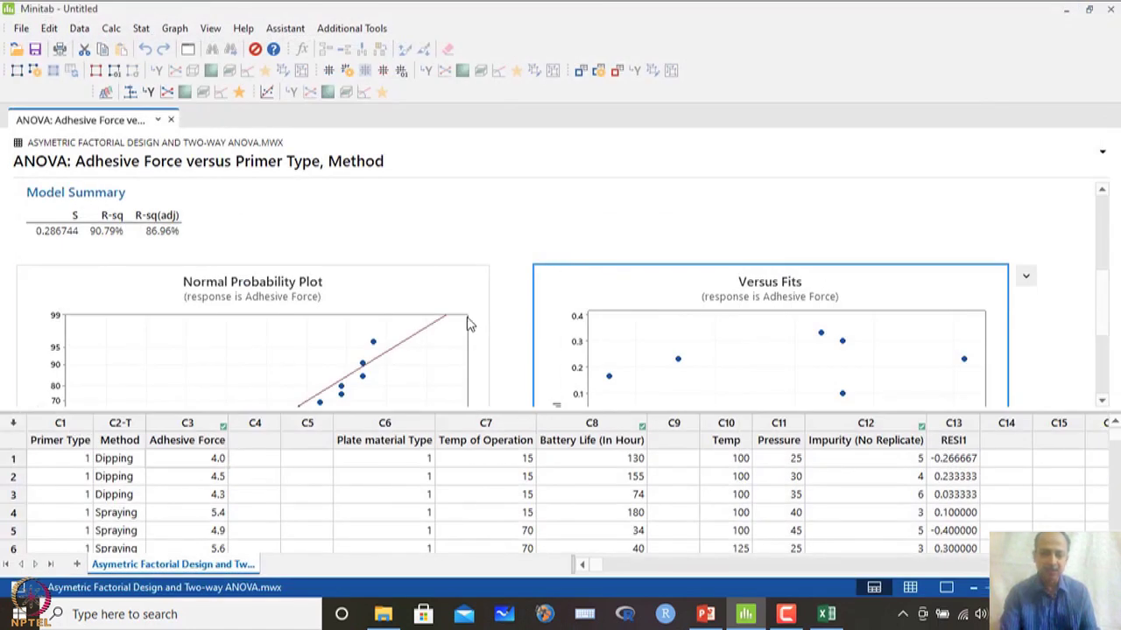
Examine the Normal Probability Plot of the Adhesive Force residuals enlarged, and return to the ANOVA output
click(408, 346)
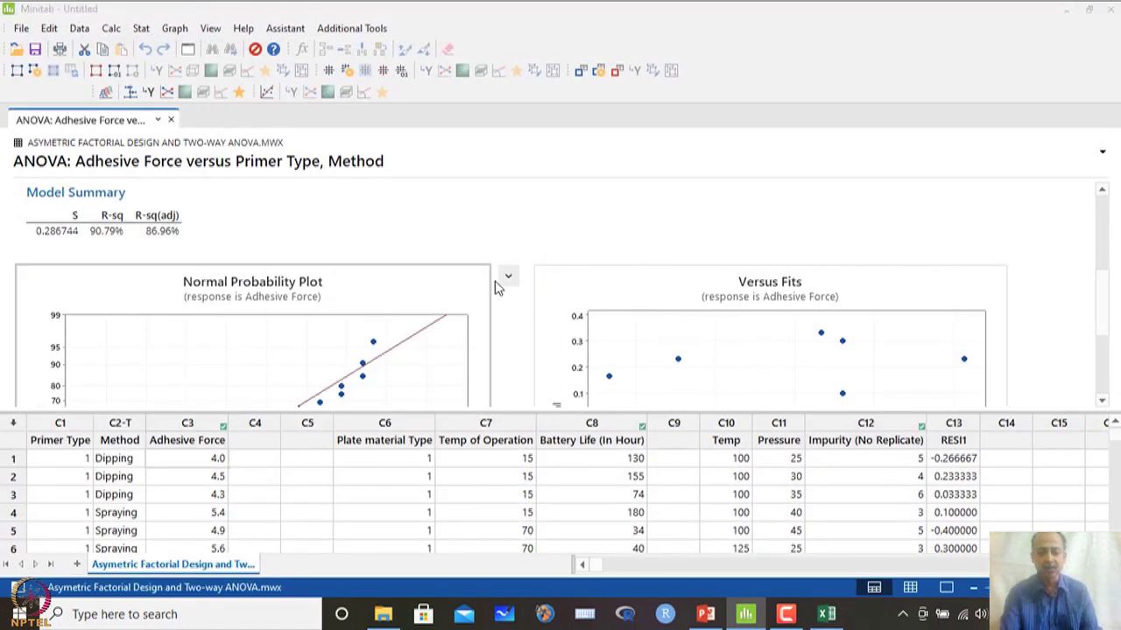
double_click(492, 286)
click(806, 68)
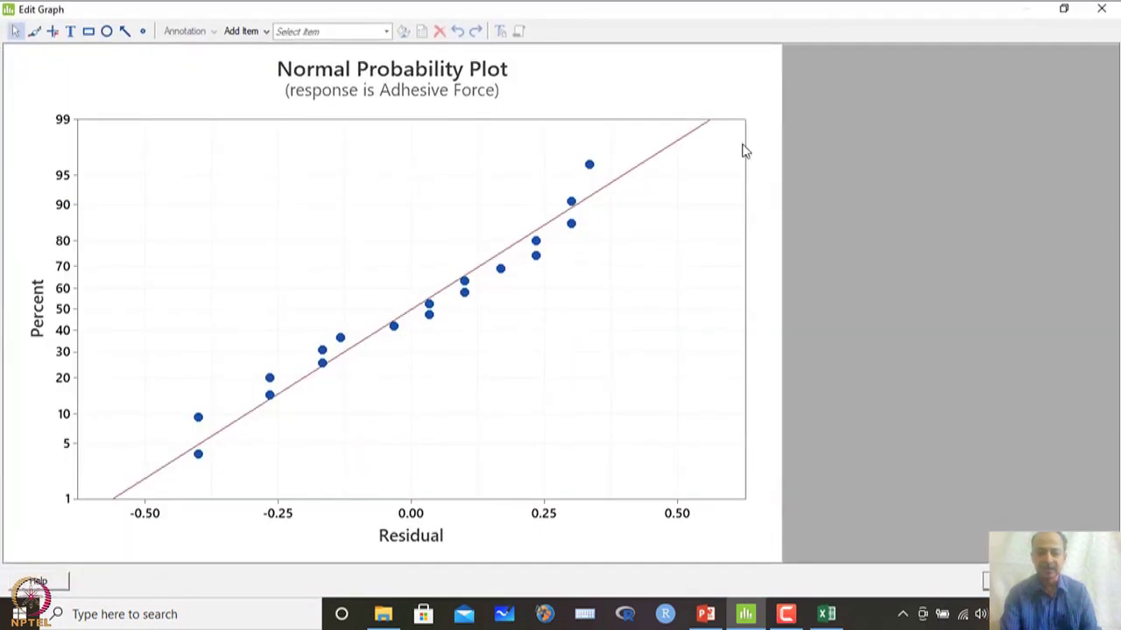
click(1101, 9)
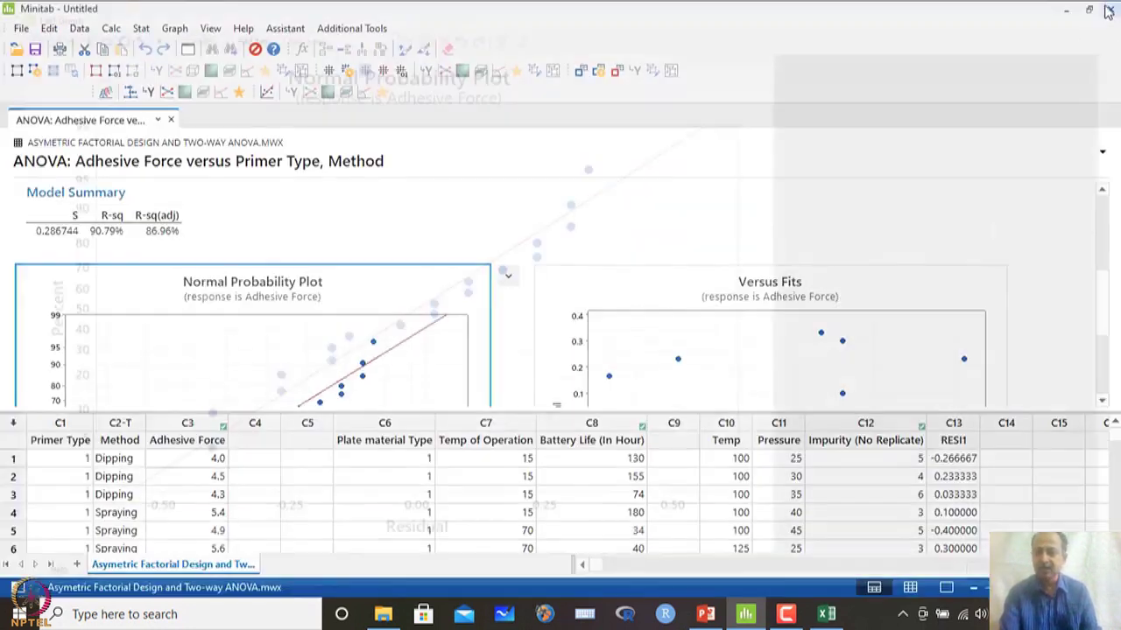
Run a normality test on the stored residuals column RESI1
click(143, 31)
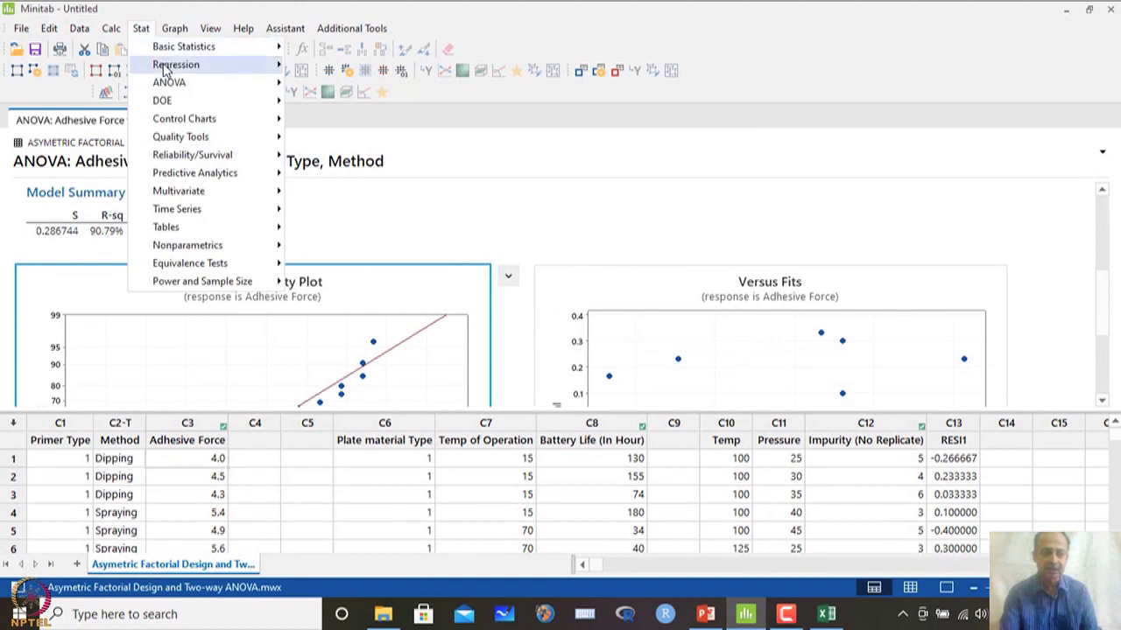
mouse_move(164, 70)
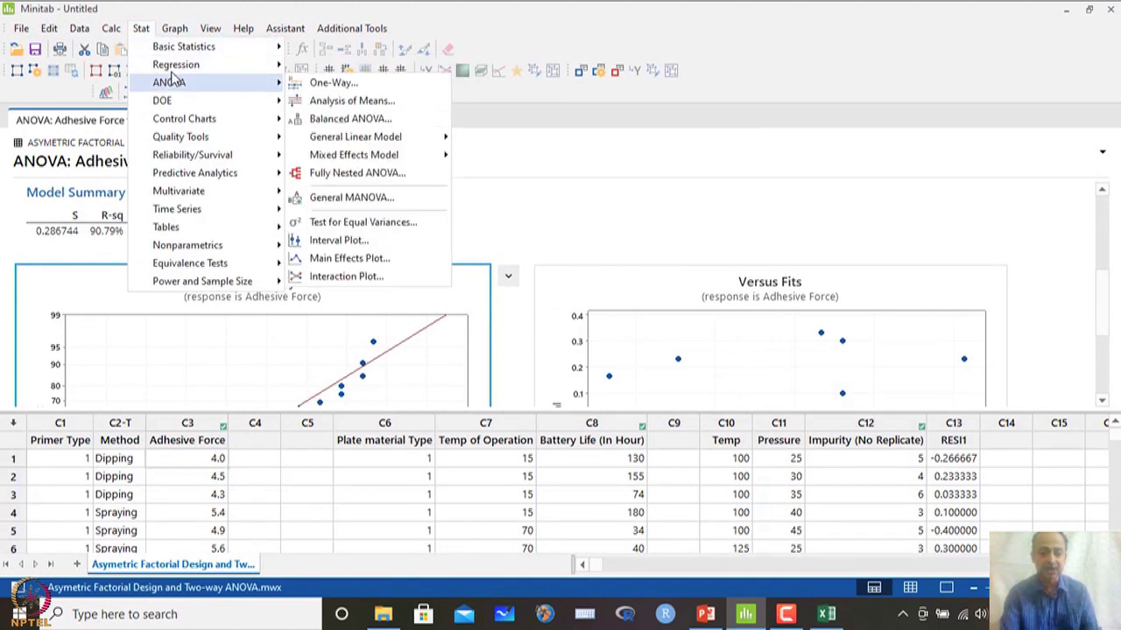
mouse_move(177, 50)
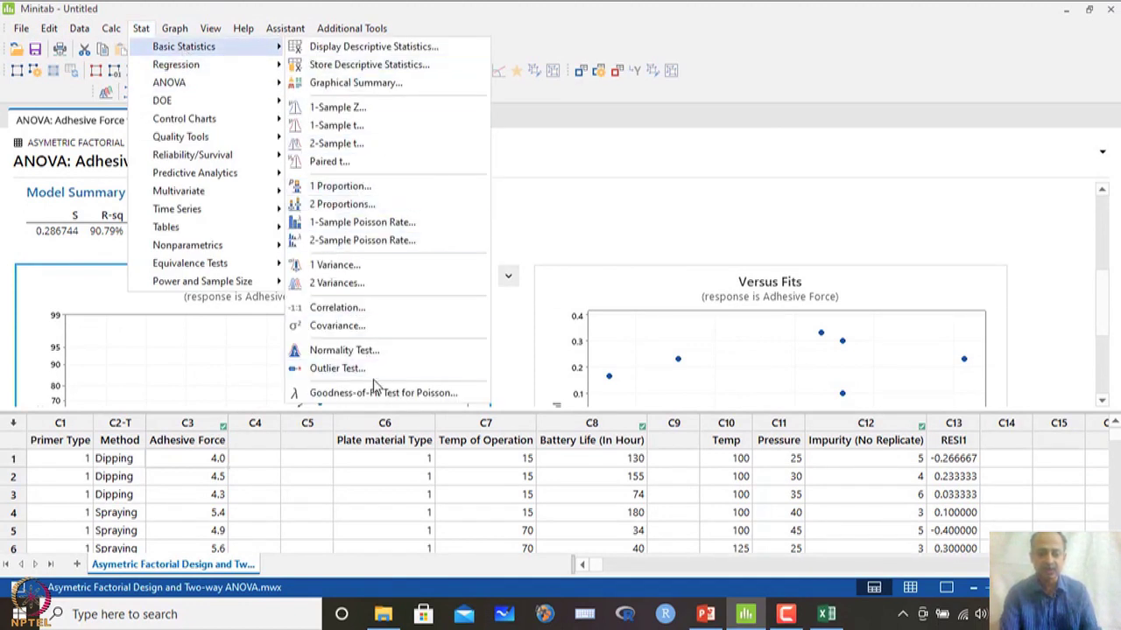
click(371, 352)
double_click(431, 301)
click(625, 419)
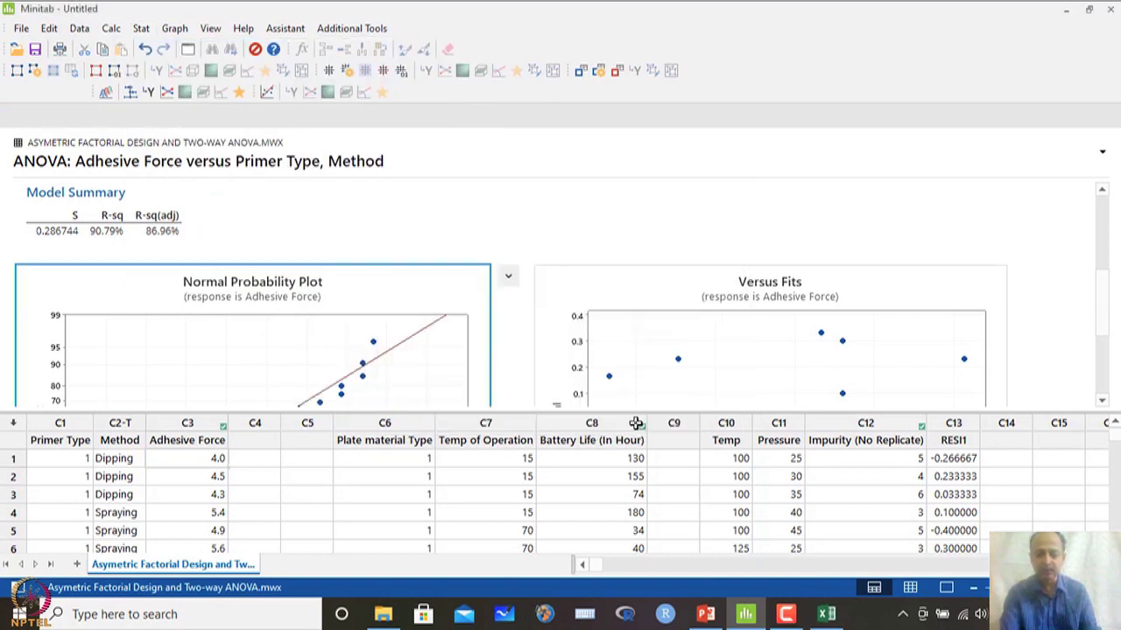
Examine the Probability Plot of RESI1 enlarged, including its Anderson-Darling statistic and P-value, and close the enlarged view
scroll(563, 313, down, 1)
double_click(476, 248)
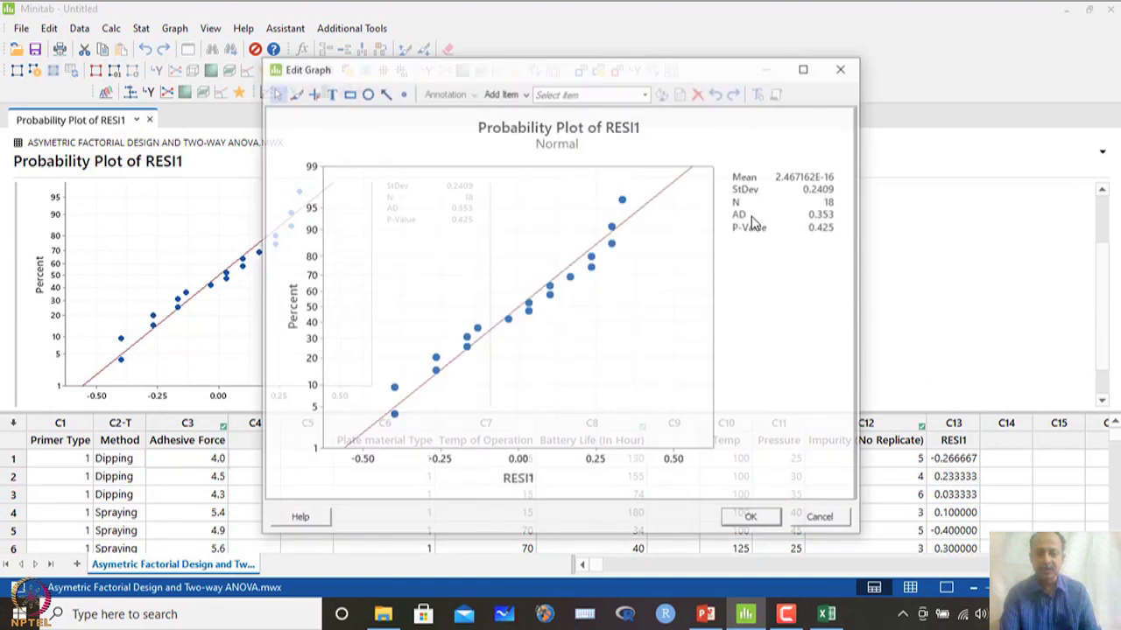
click(804, 69)
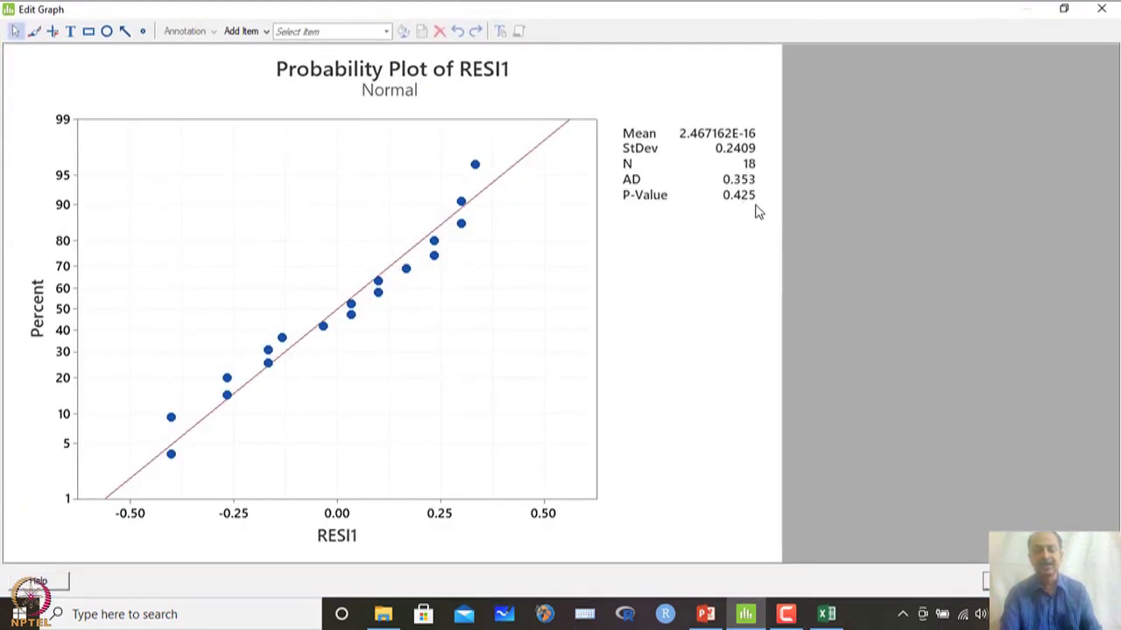
click(1101, 8)
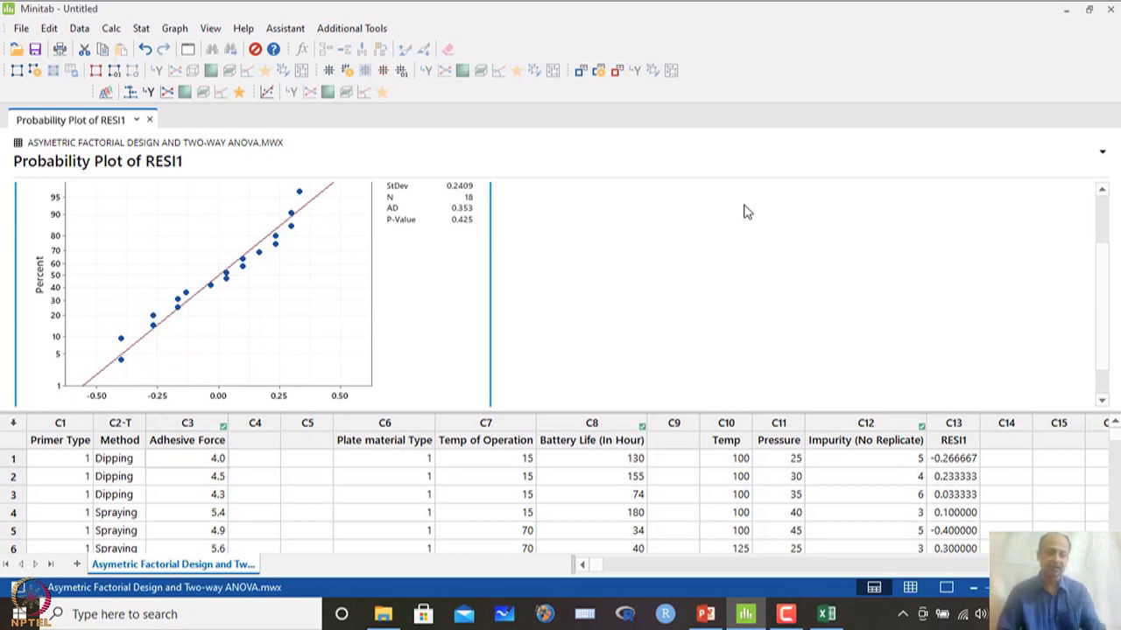
click(79, 460)
click(119, 440)
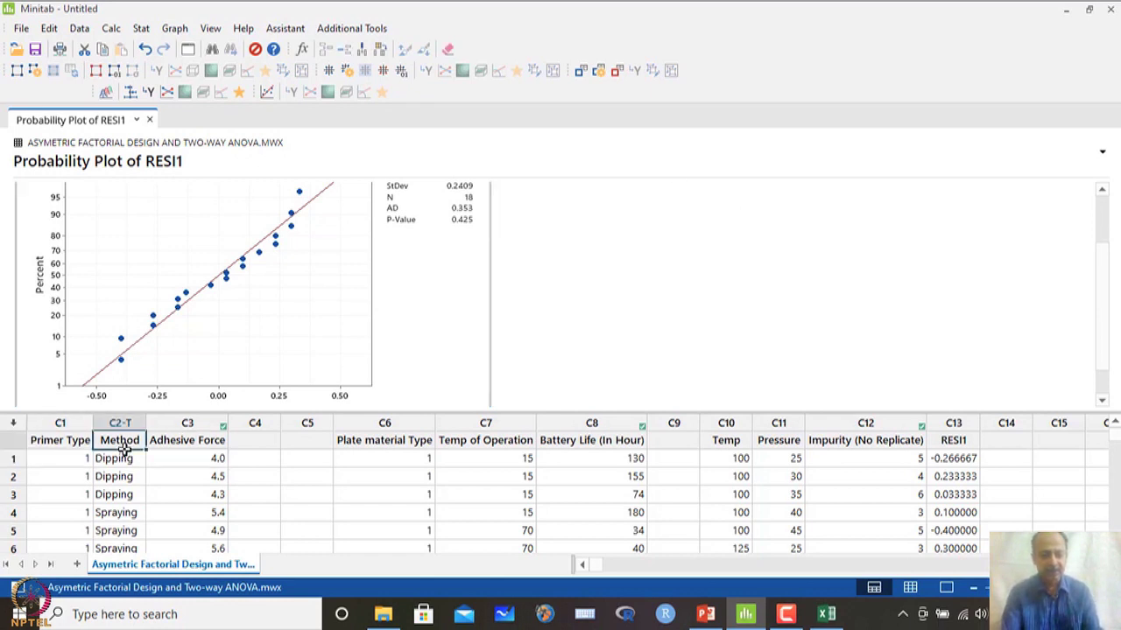
click(185, 444)
scroll(521, 377, up, 2)
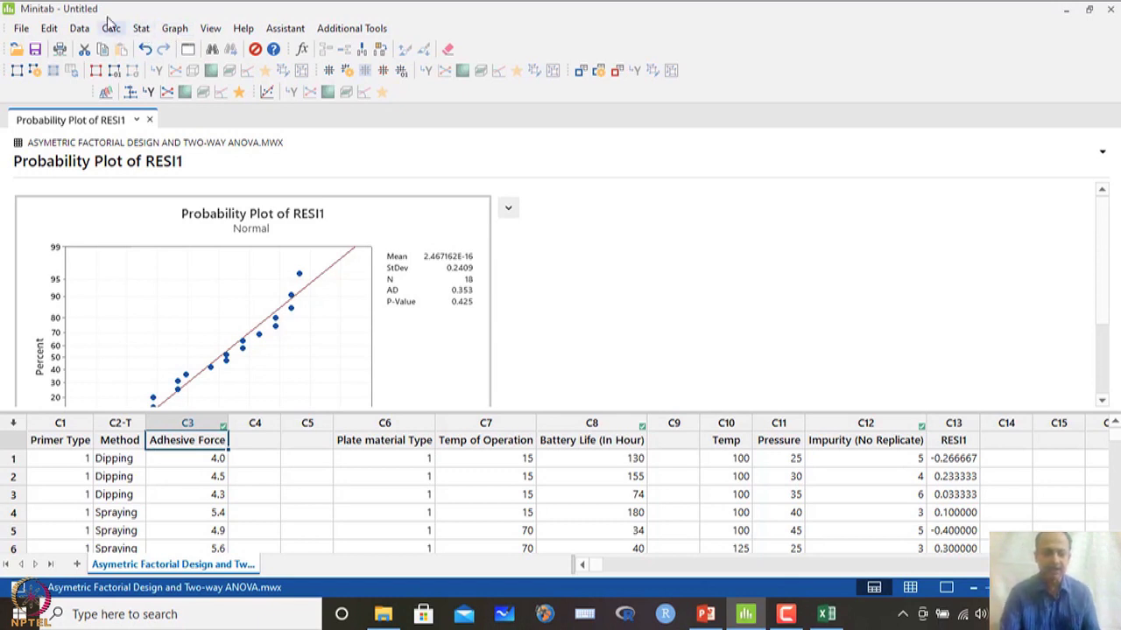
Start an ANOVA Main Effects Plot with Adhesive Force as the response
click(141, 34)
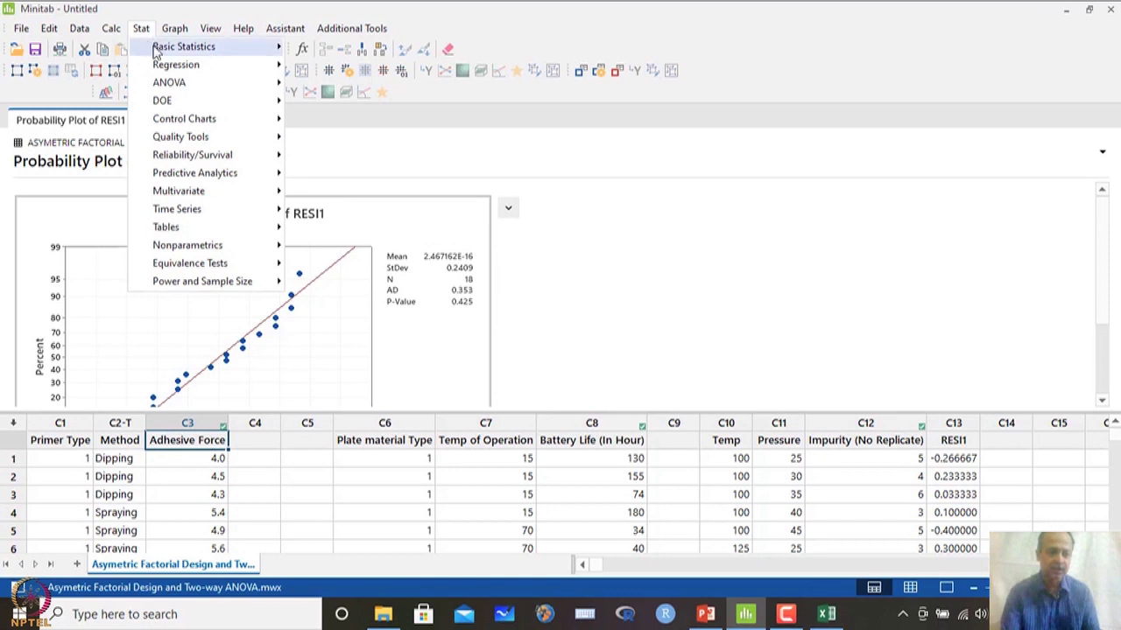
mouse_move(175, 63)
mouse_move(179, 91)
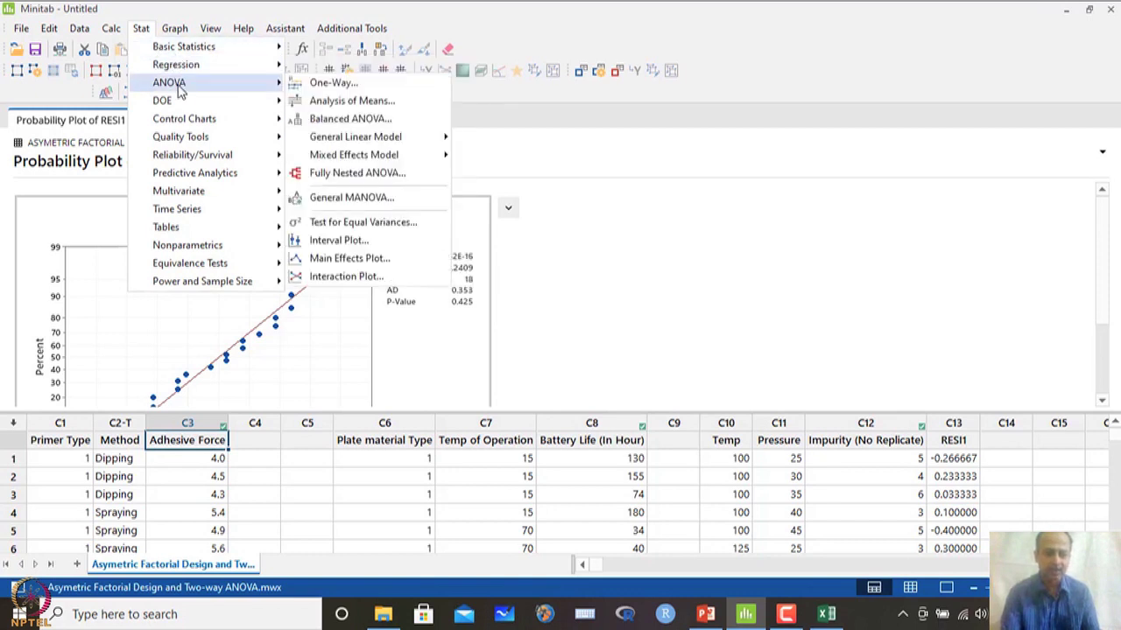
click(352, 262)
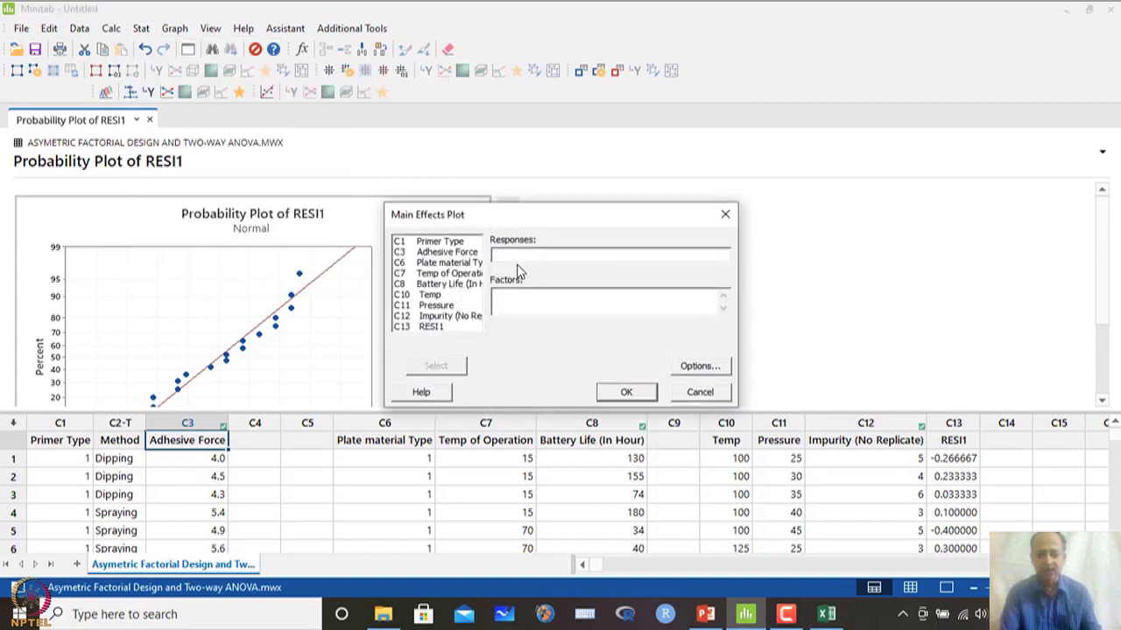
click(454, 253)
double_click(458, 254)
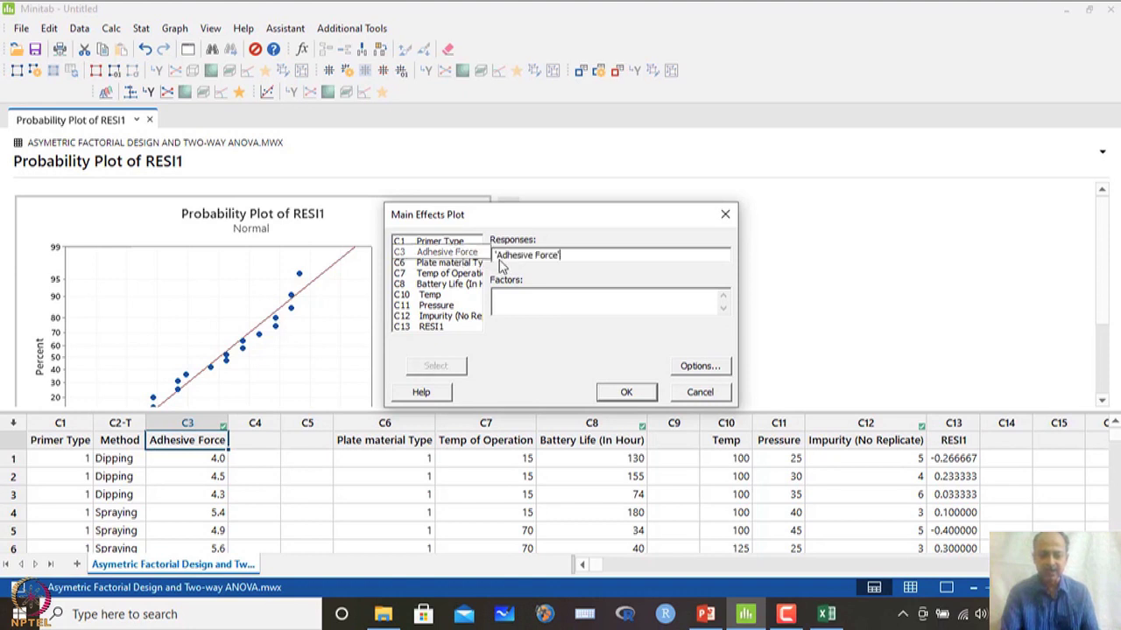
Add Primer Type and Method as the plot's factors and generate it with the default scale and title options
click(516, 304)
double_click(439, 241)
double_click(437, 253)
click(699, 366)
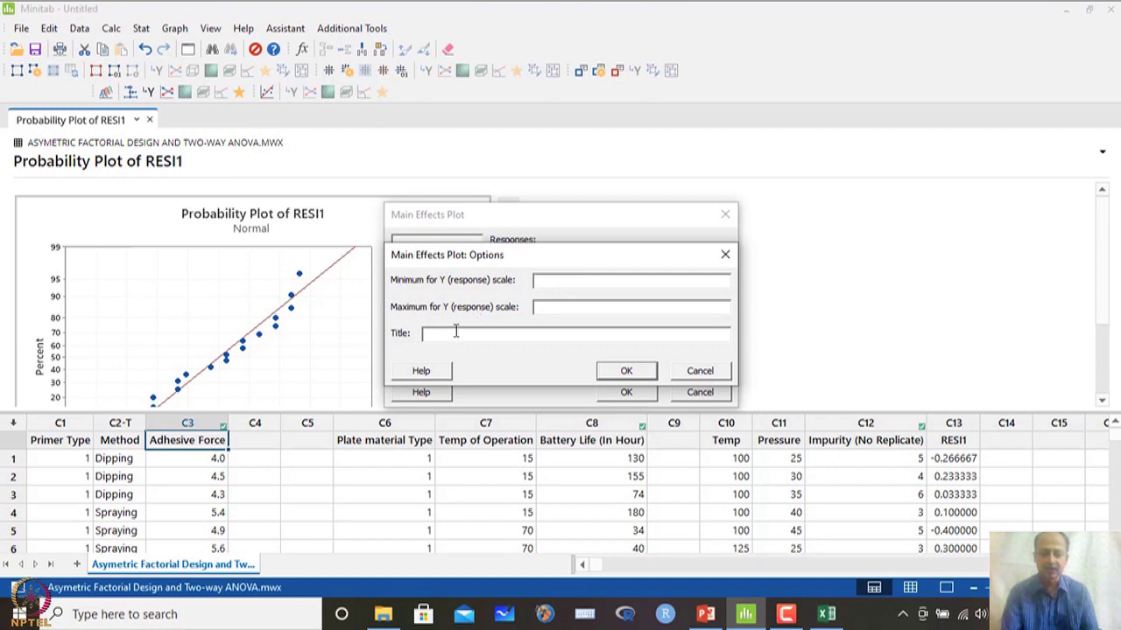
click(626, 371)
click(627, 392)
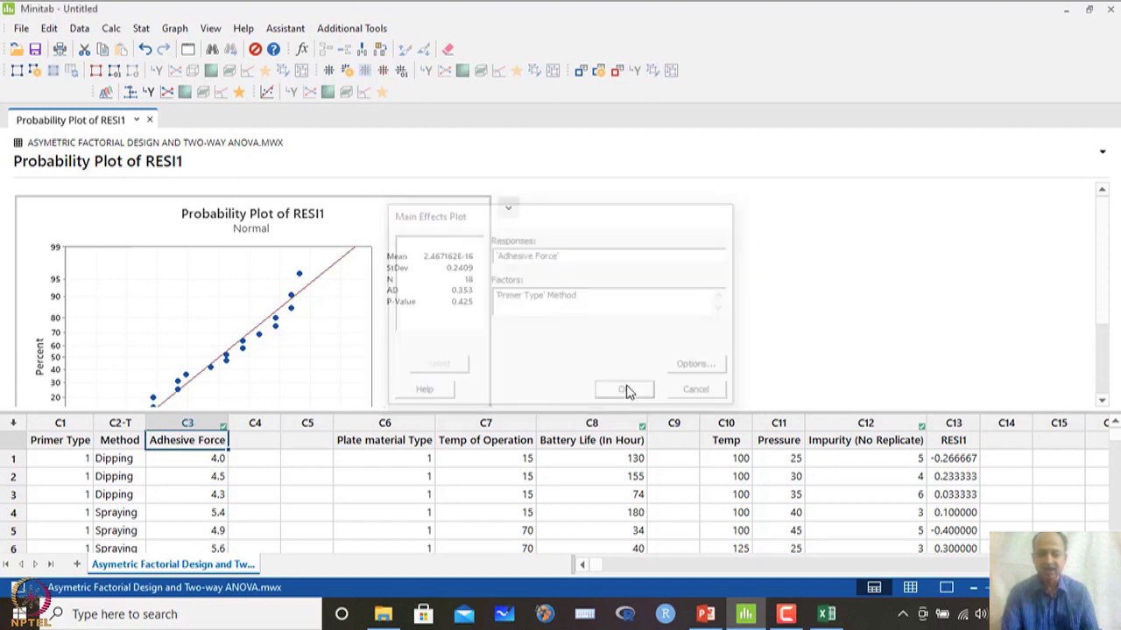
Enlarge the Main Effects Plot for Adhesive Force and read the mean for Primer Type 1
double_click(726, 207)
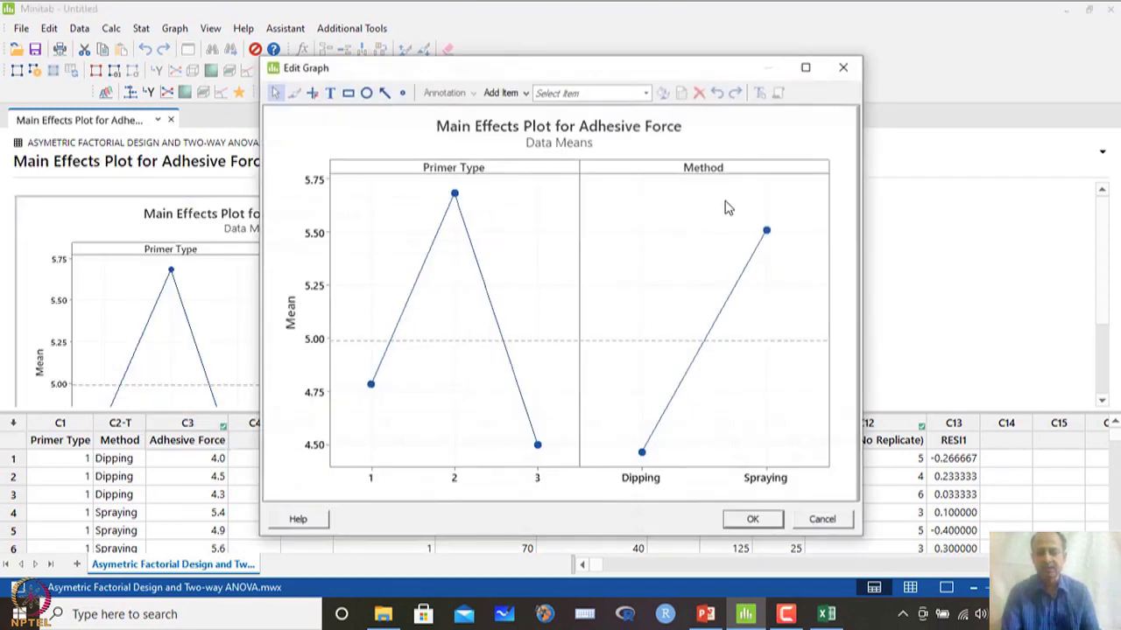
click(805, 69)
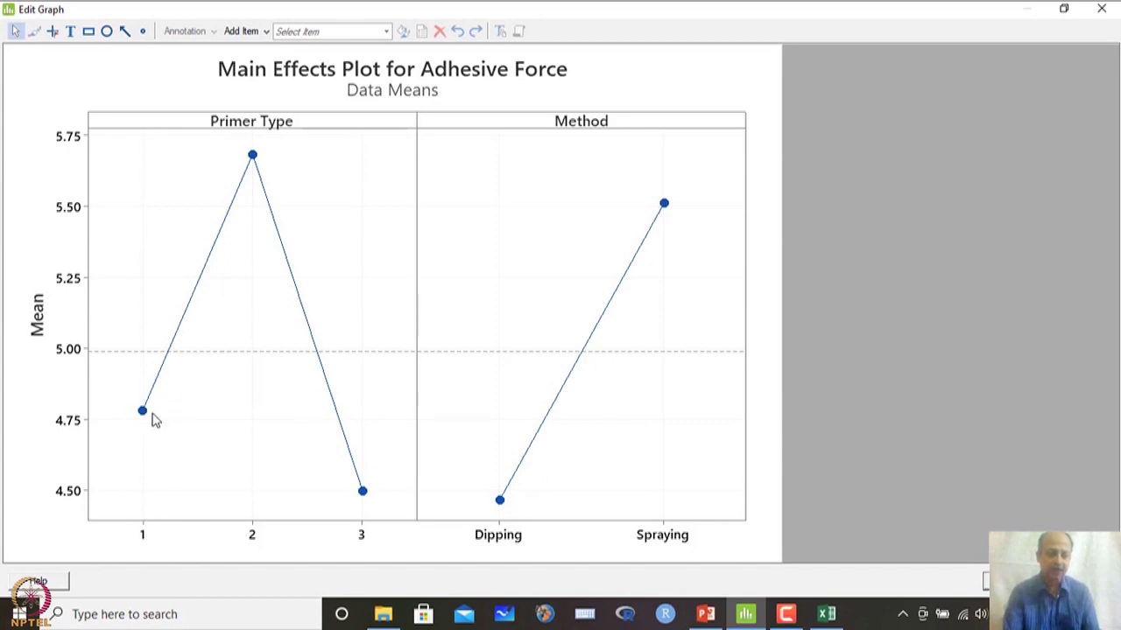
mouse_move(146, 418)
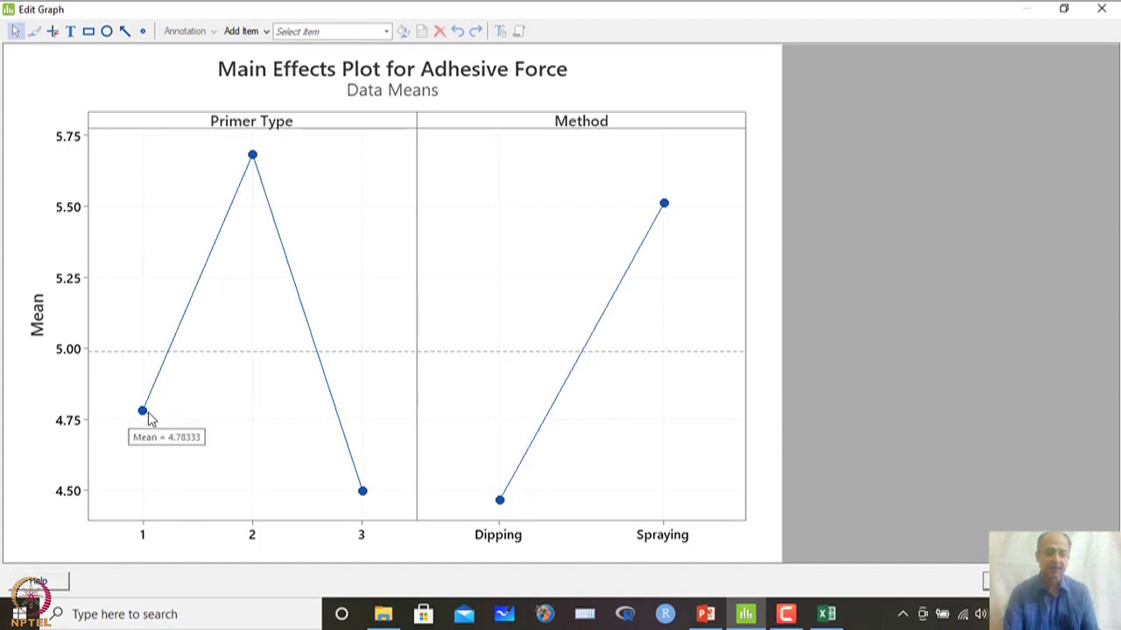
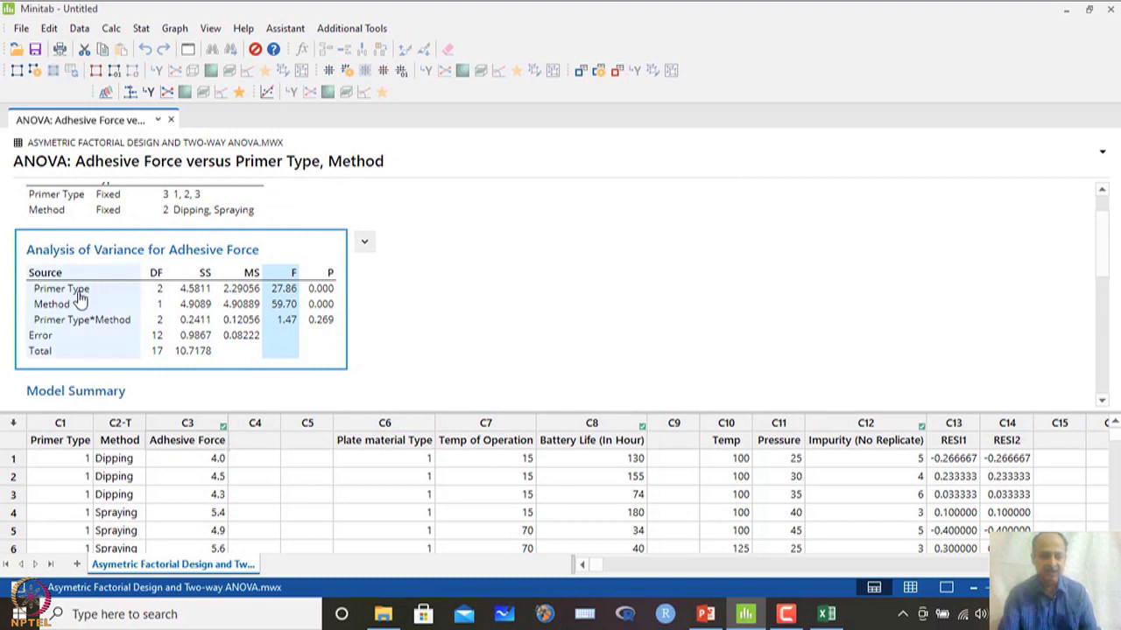
Review the P-values in the Adhesive Force ANOVA table, the Model Summary, and both residual plots
click(321, 302)
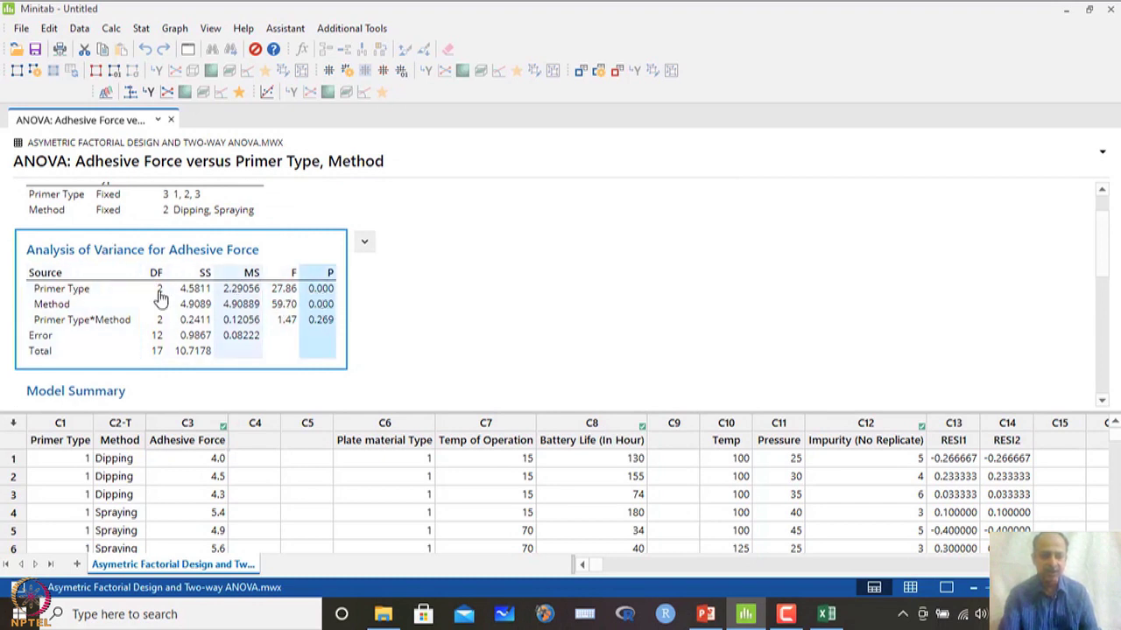
click(320, 325)
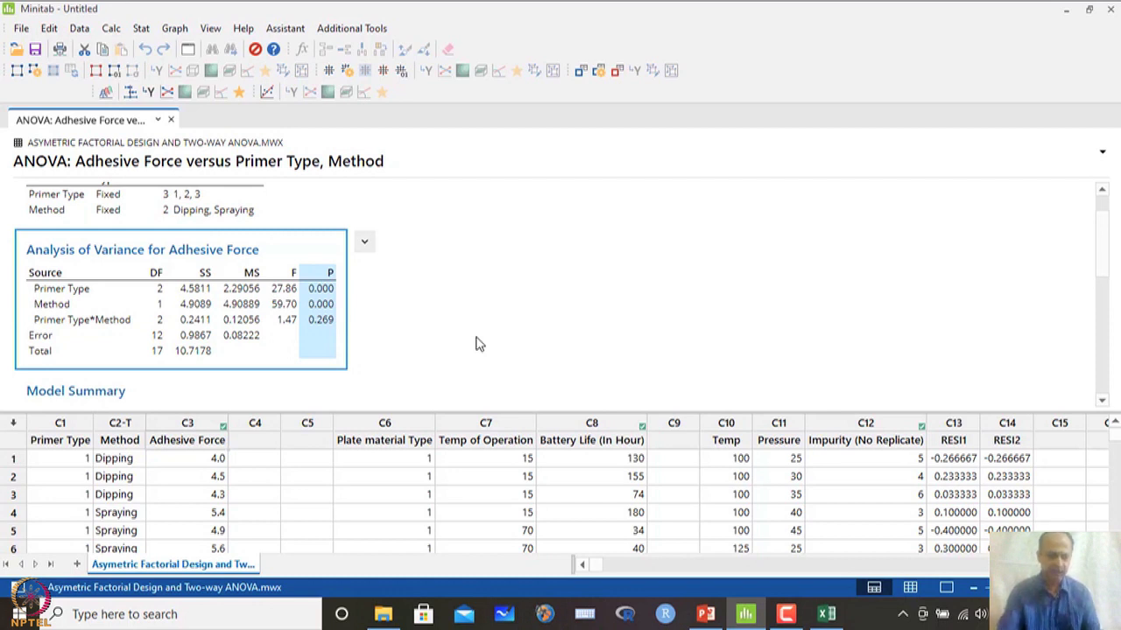
scroll(423, 321, down, 5)
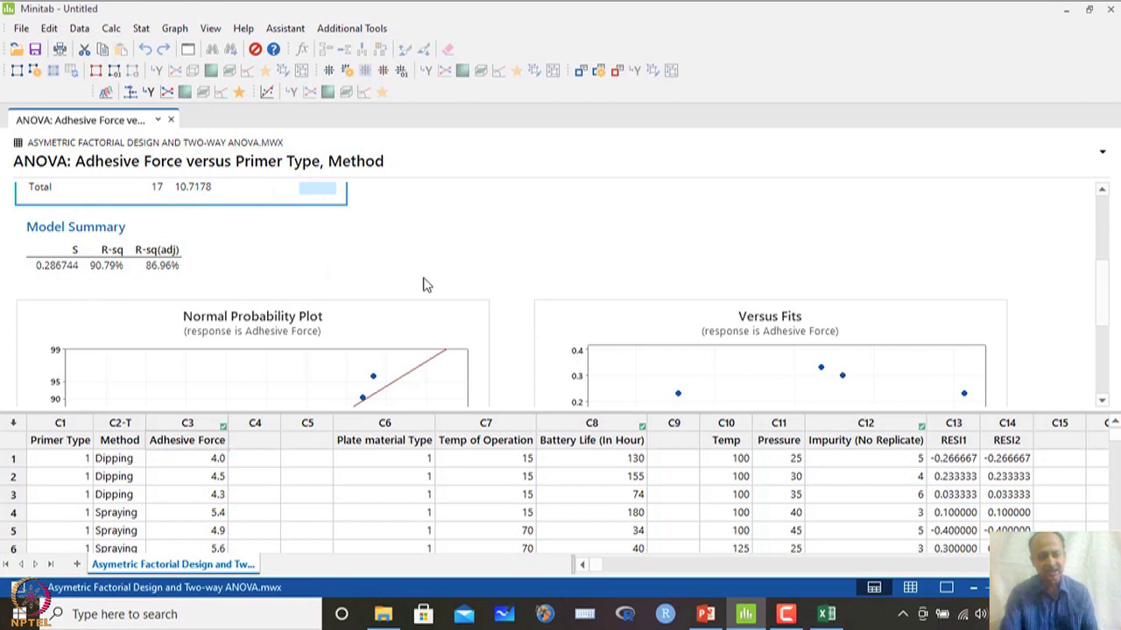
scroll(495, 294, down, 3)
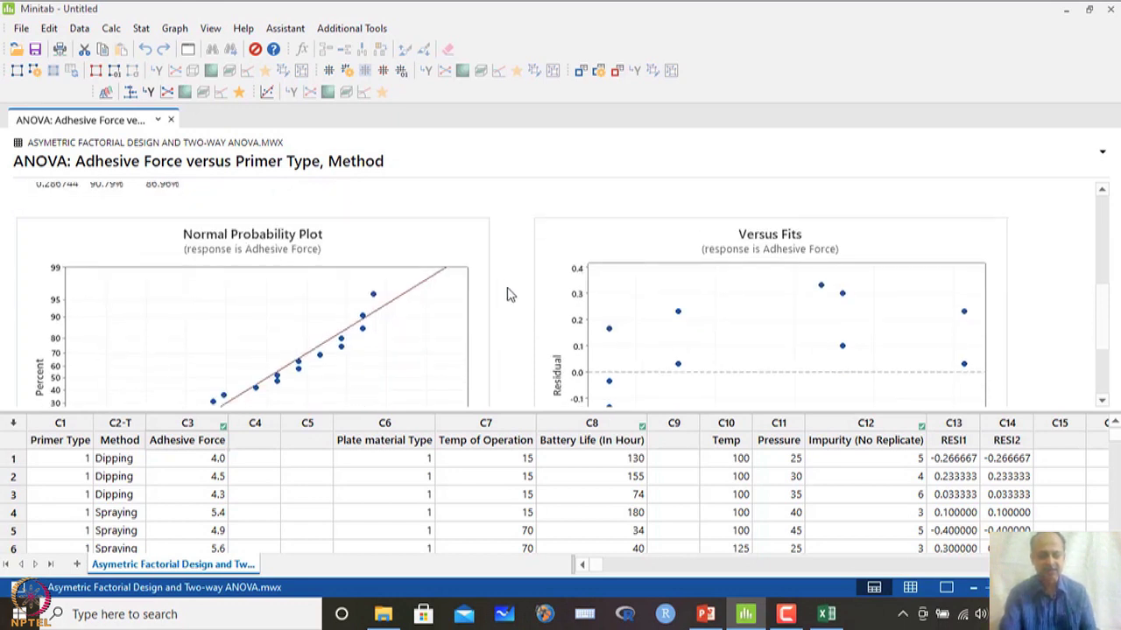
scroll(506, 295, down, 3)
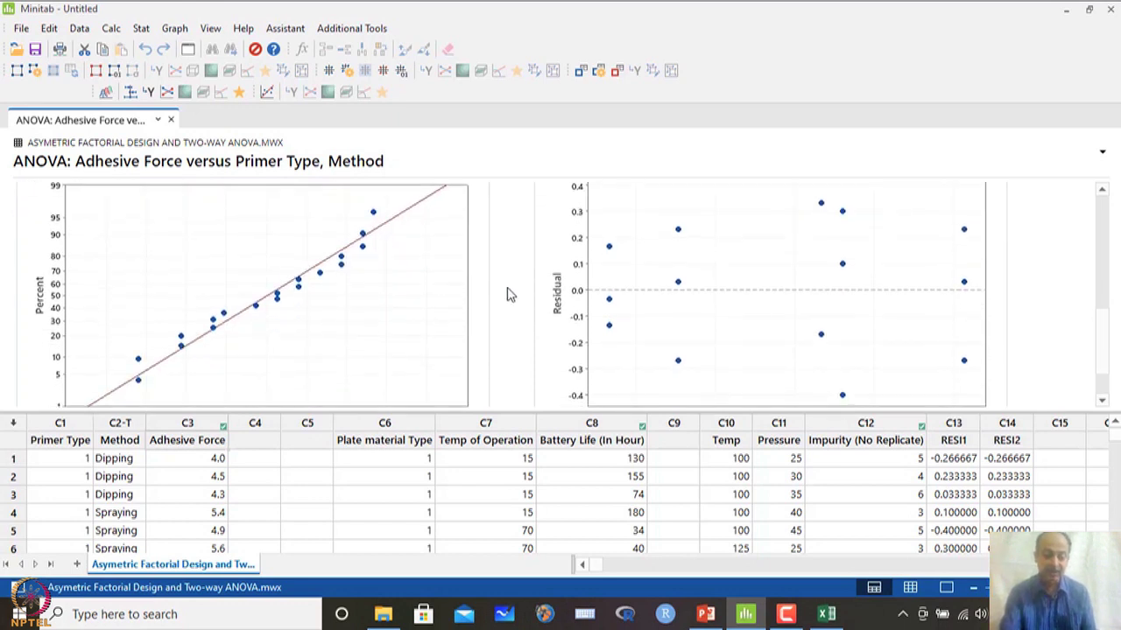
scroll(506, 295, up, 9)
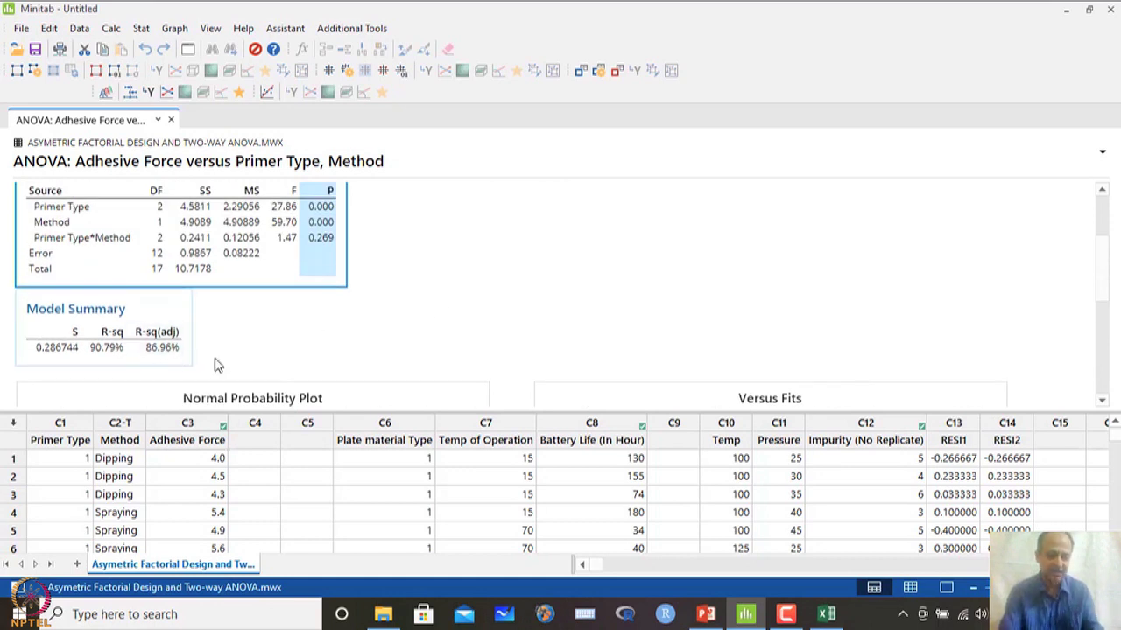
scroll(414, 351, down, 6)
scroll(414, 351, down, 5)
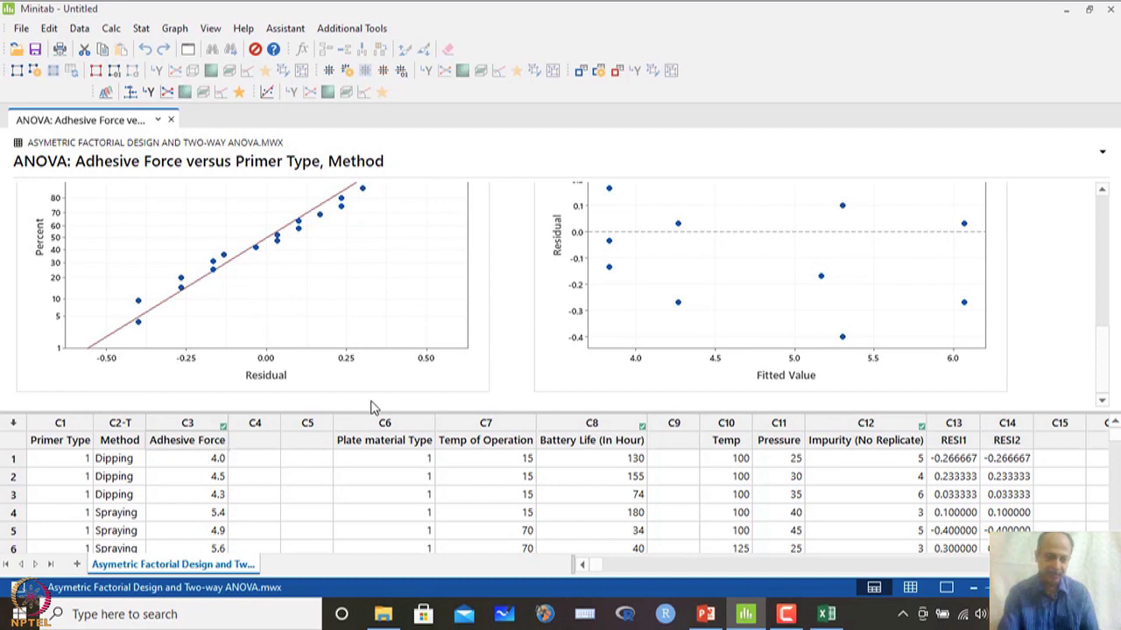
click(154, 443)
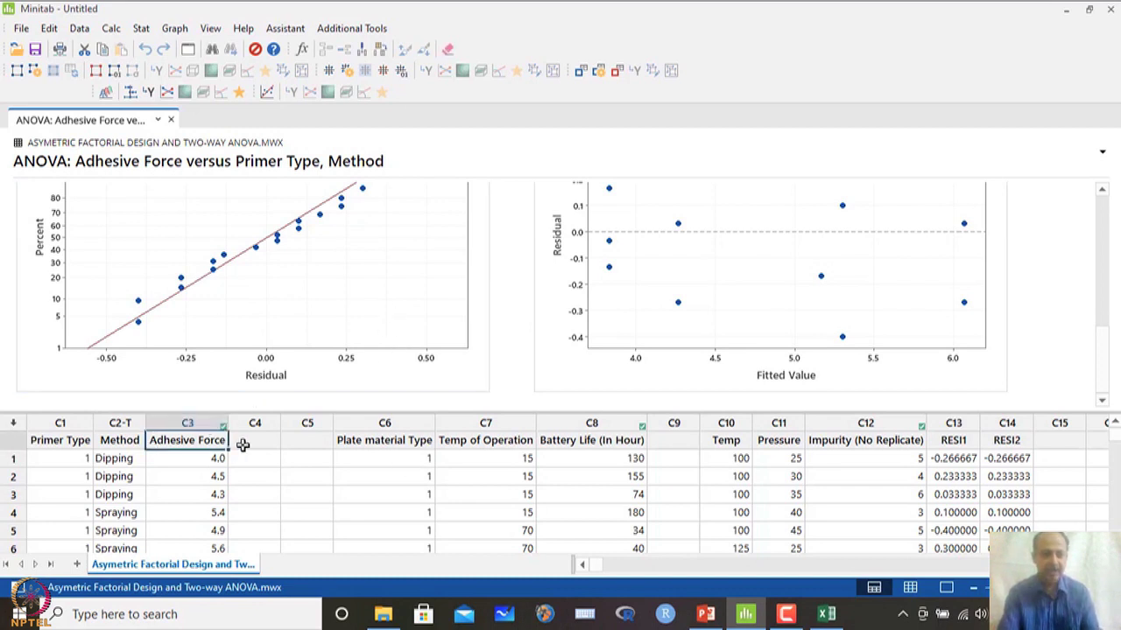
click(115, 443)
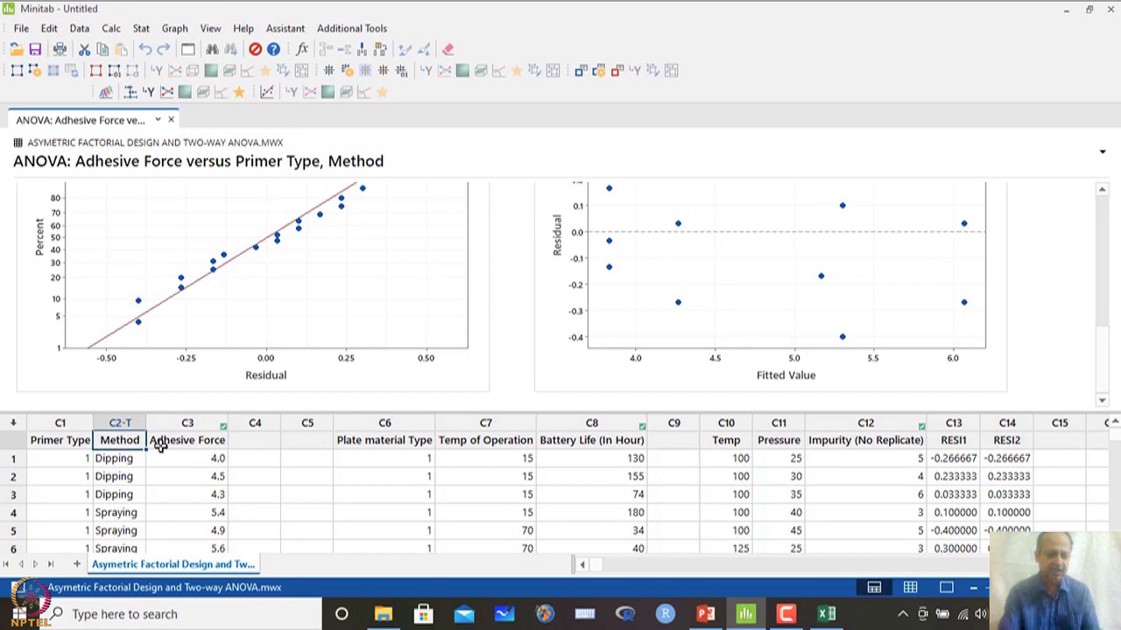
click(91, 441)
drag(70, 423, 116, 423)
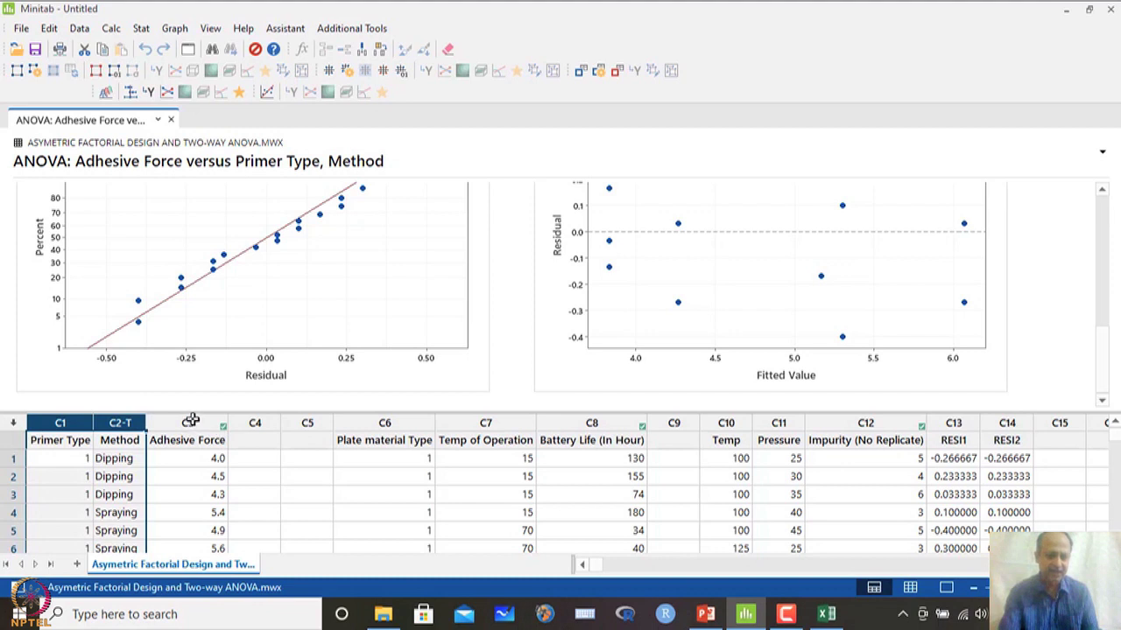
click(190, 423)
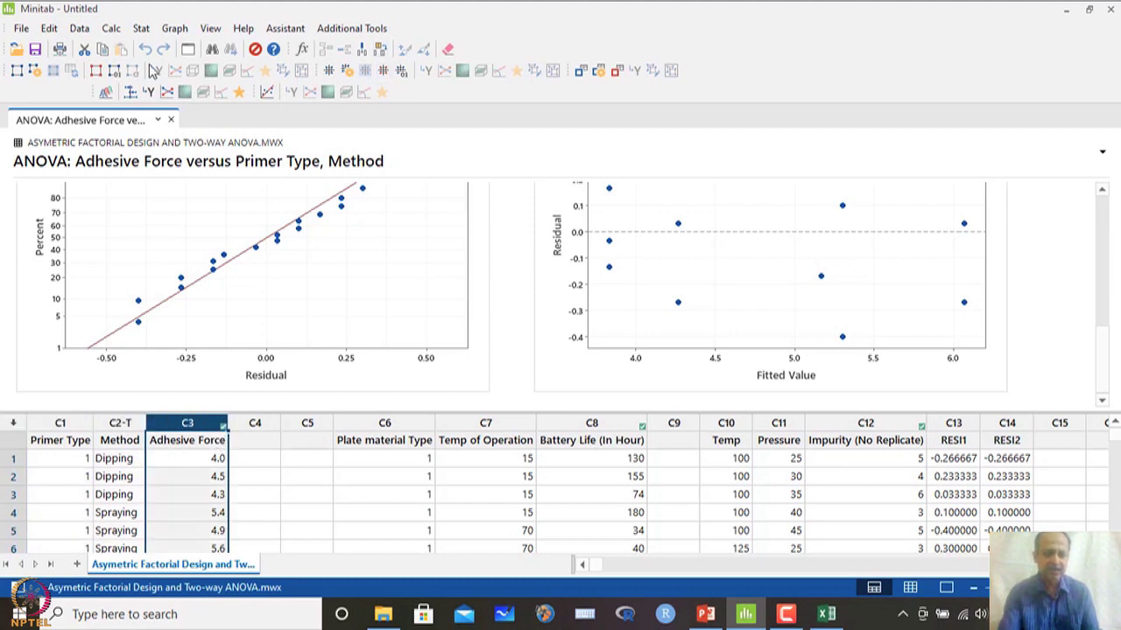
Start fitting a General Linear Model with Adhesive Force as the response
key(alt+s)
mouse_move(156, 82)
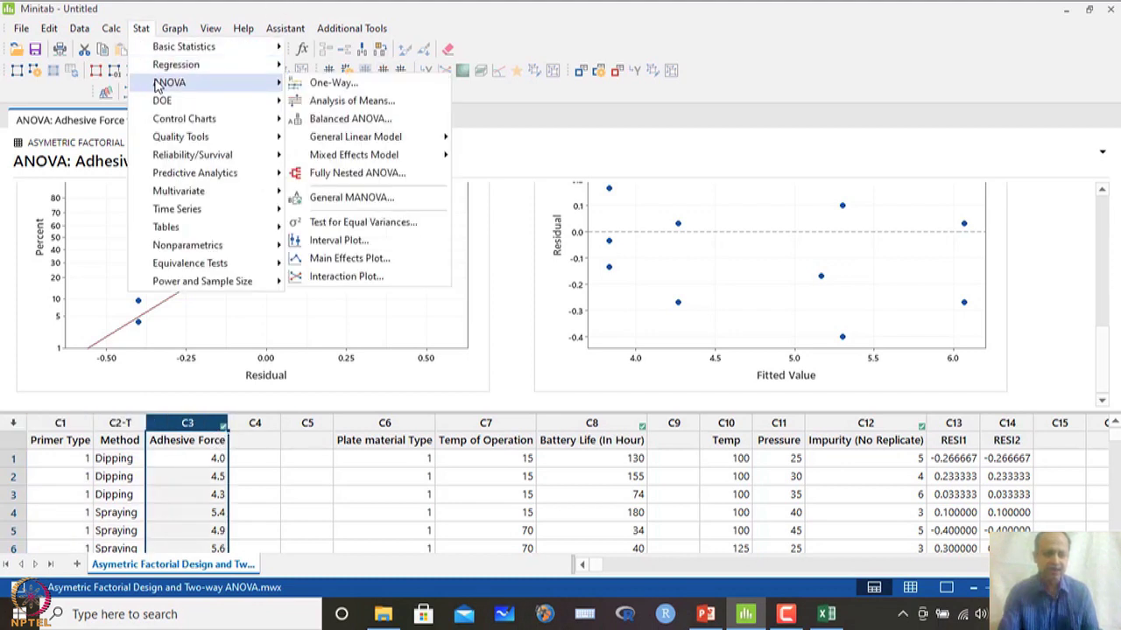
mouse_move(353, 140)
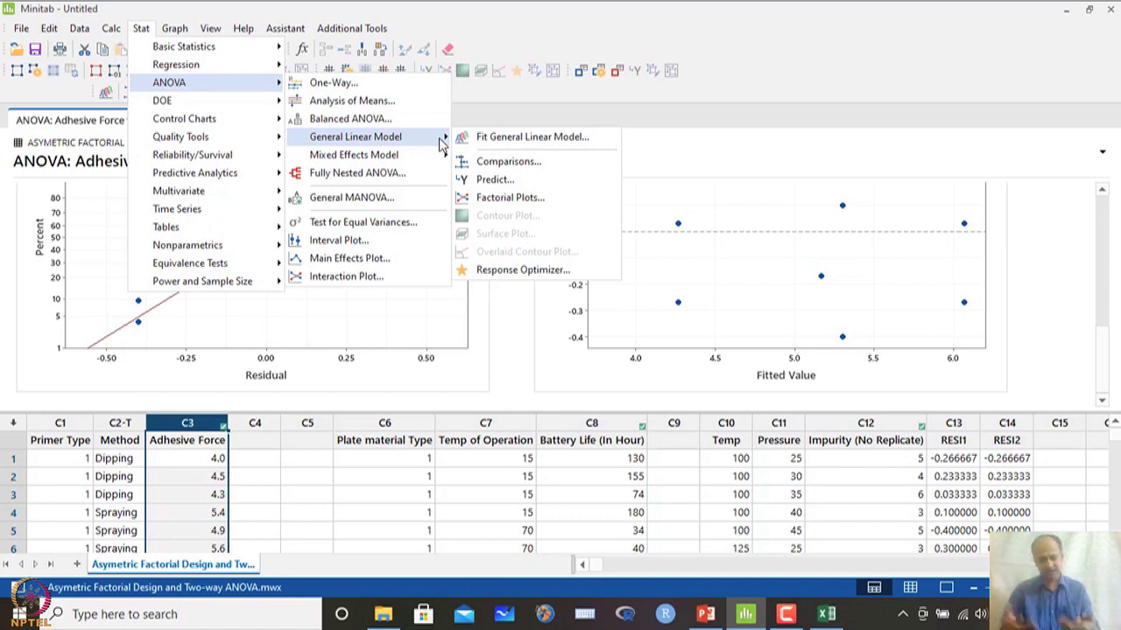
click(504, 138)
click(394, 167)
double_click(393, 167)
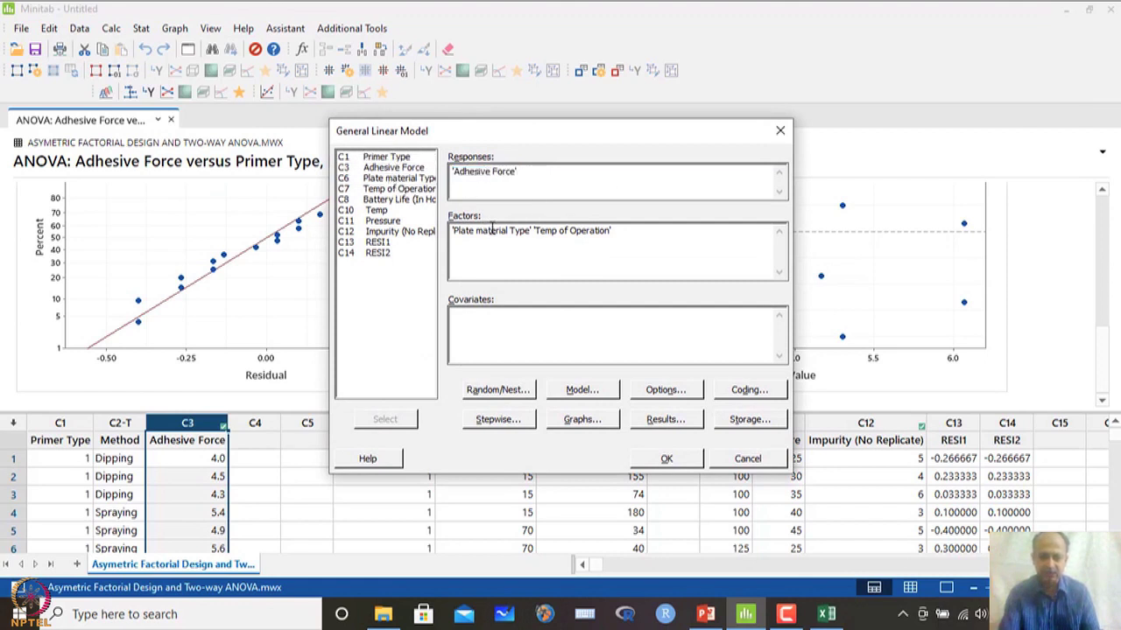
Replace the model's existing factors with Primer Type and Method
click(492, 230)
drag(614, 232, 446, 232)
click(386, 157)
double_click(386, 157)
double_click(377, 167)
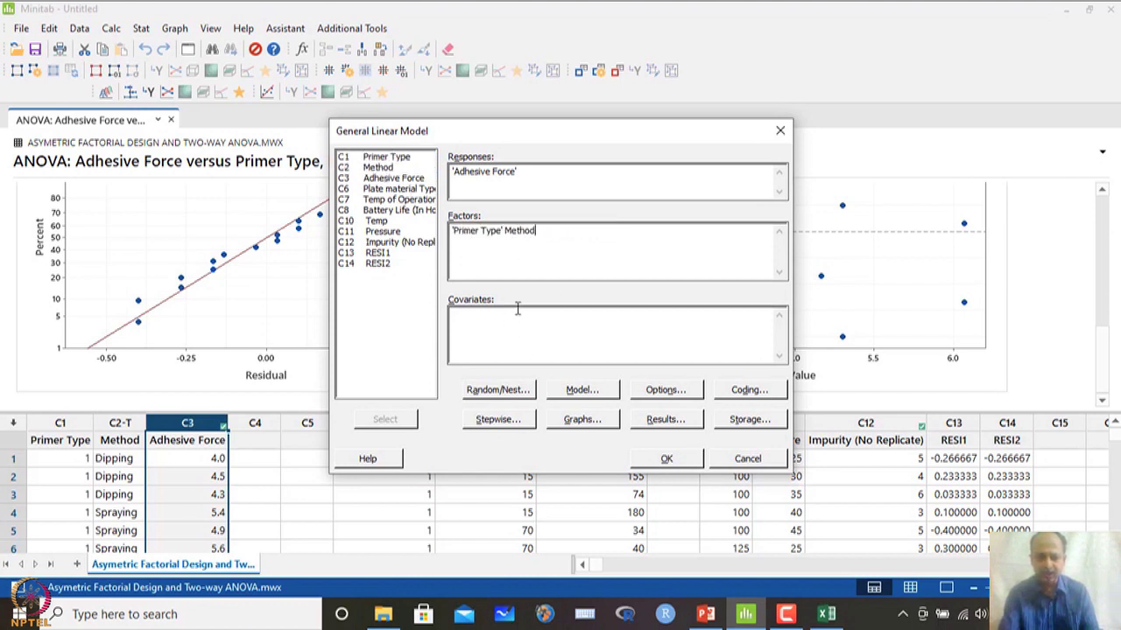
Fit the model with only the two main-effect terms, default options, no residual plots and no stepwise method
click(578, 394)
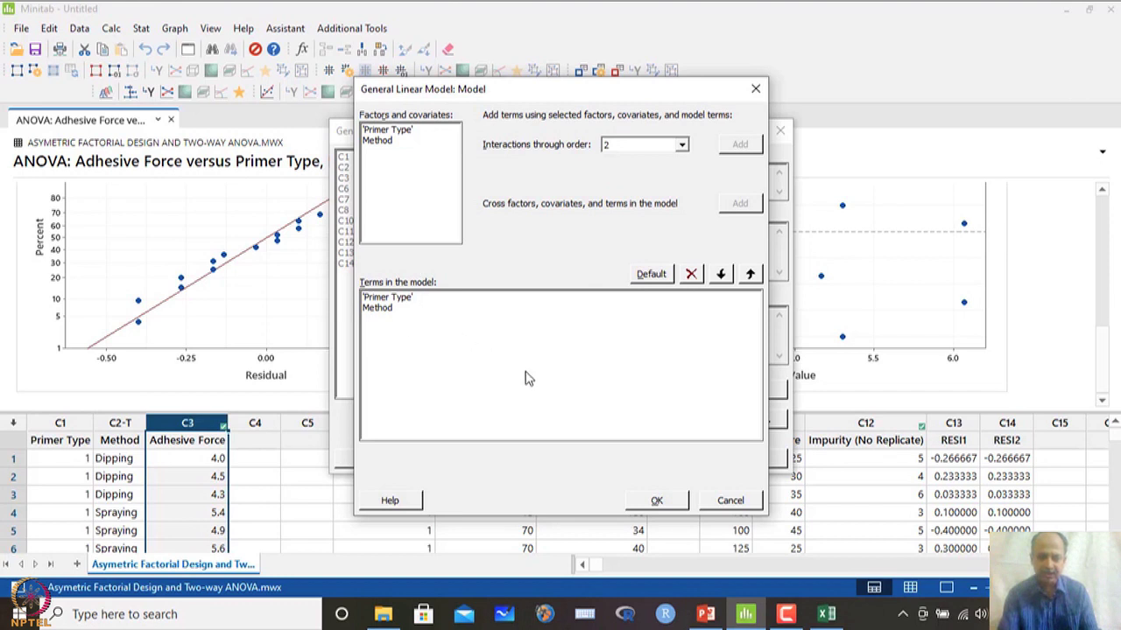
click(657, 501)
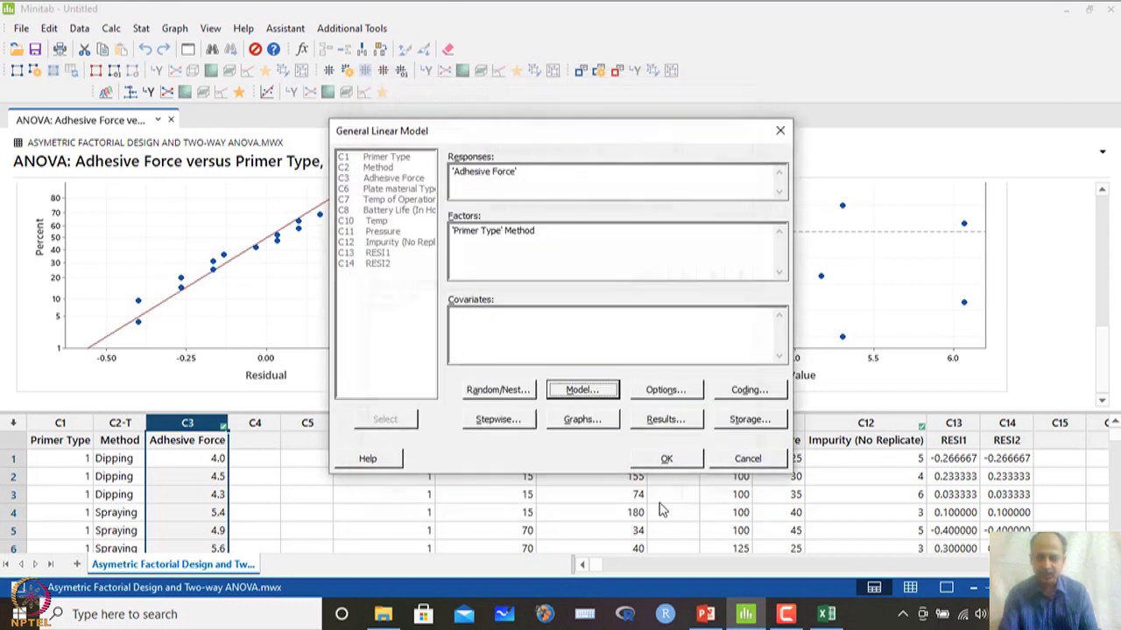
click(660, 395)
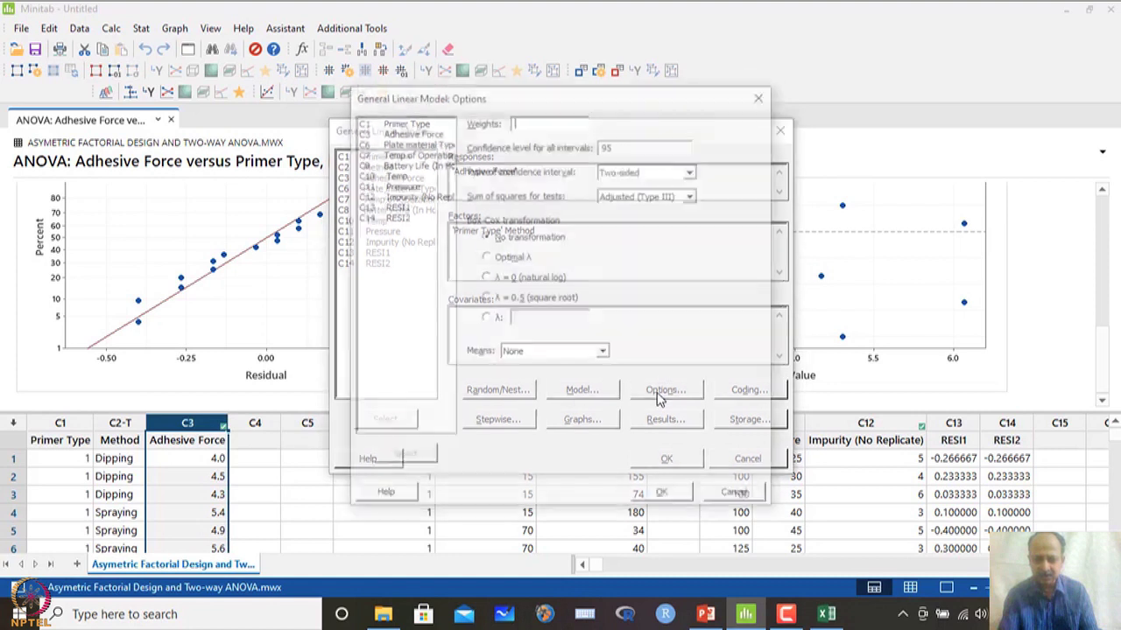
click(682, 502)
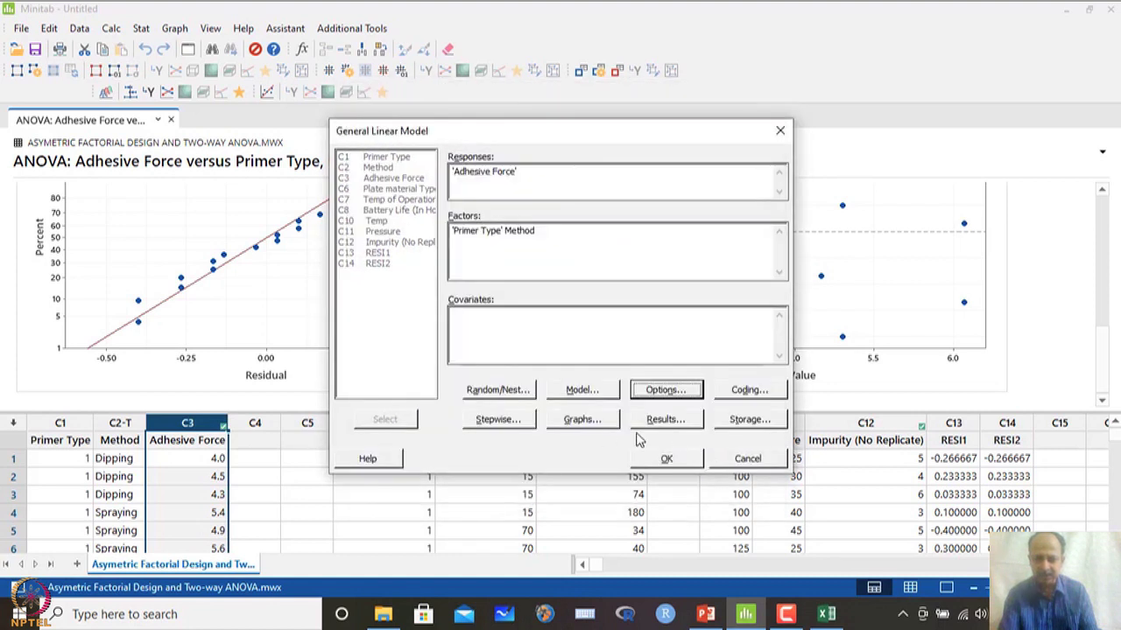
click(572, 423)
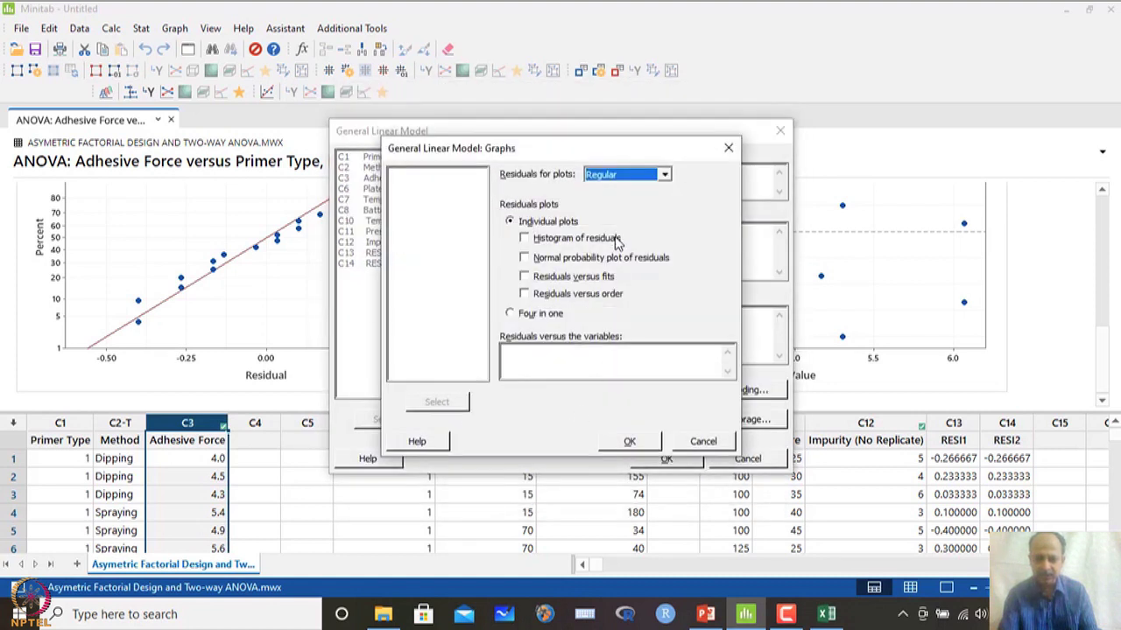
click(635, 443)
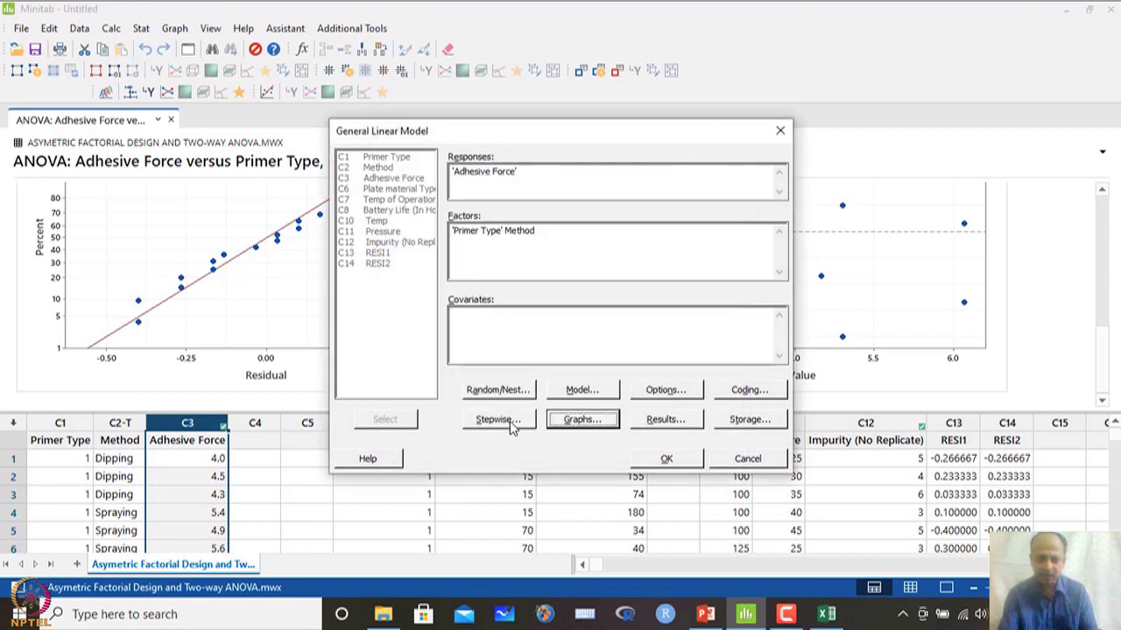
click(496, 420)
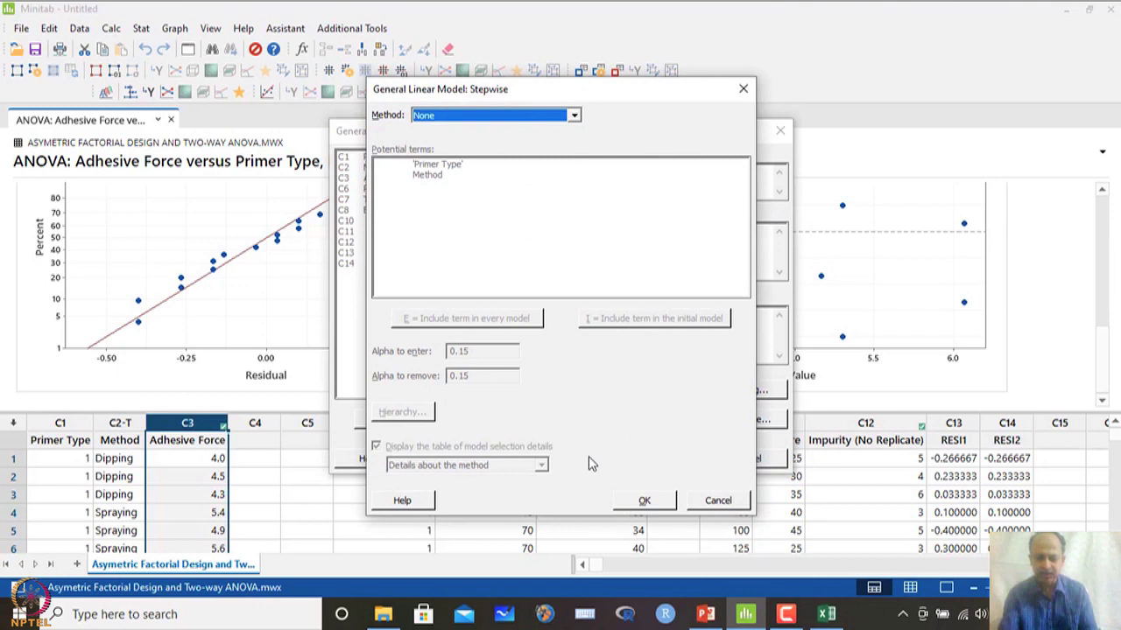
click(645, 499)
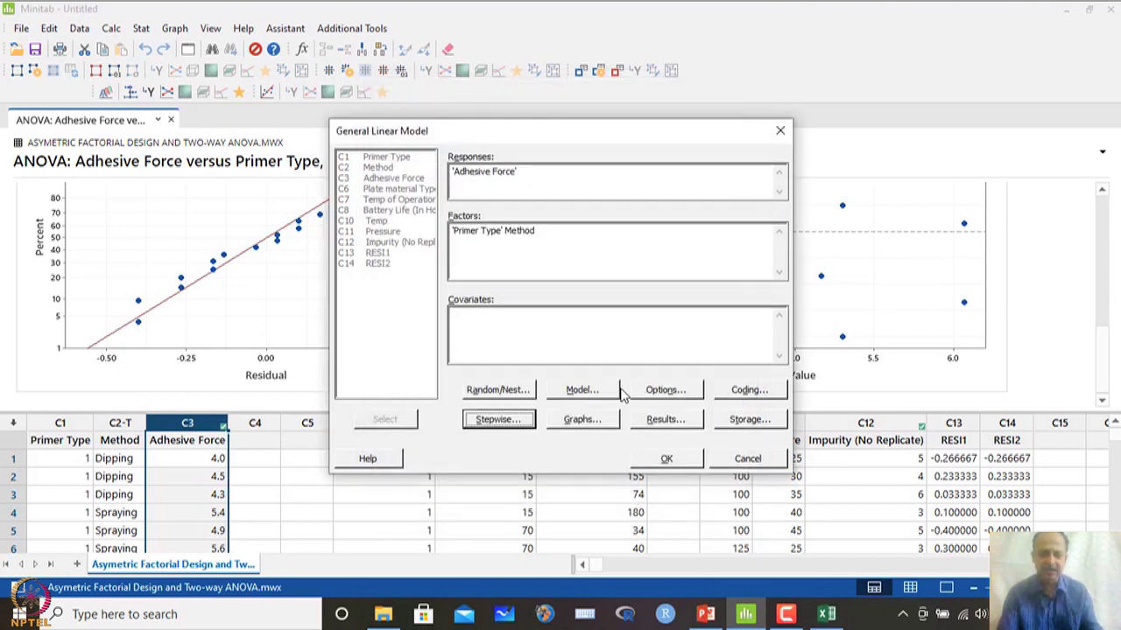
click(670, 460)
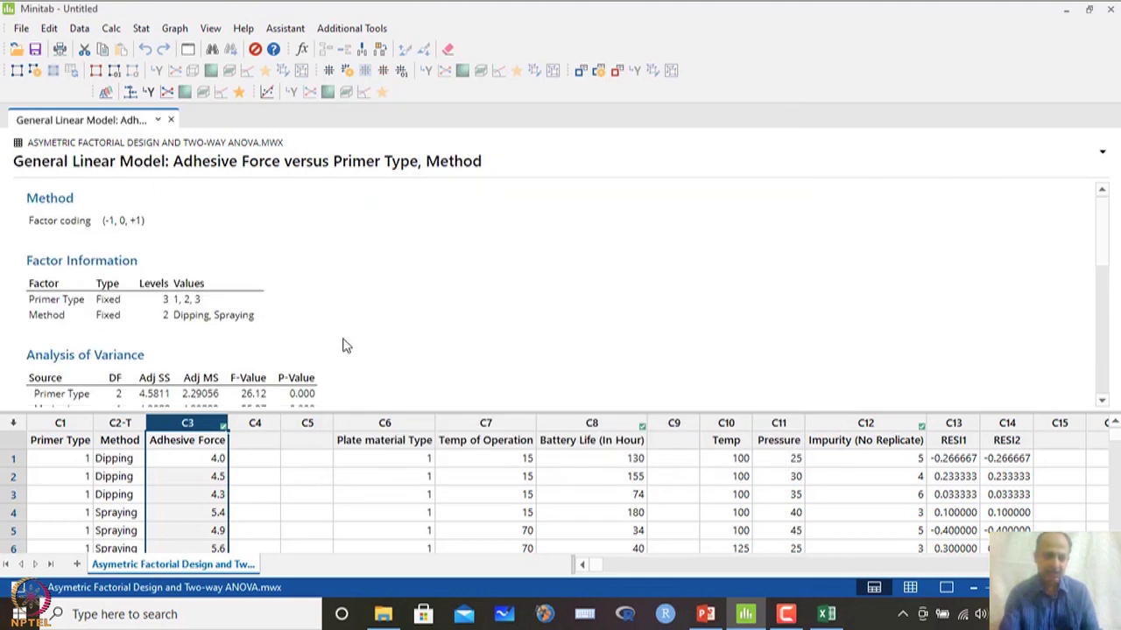
Review the General Linear Model's Analysis of Variance, Model Summary, Coefficients with VIF, and Regression Equation against the worksheet's factor and response columns
scroll(345, 345, down, 3)
drag(63, 425, 122, 425)
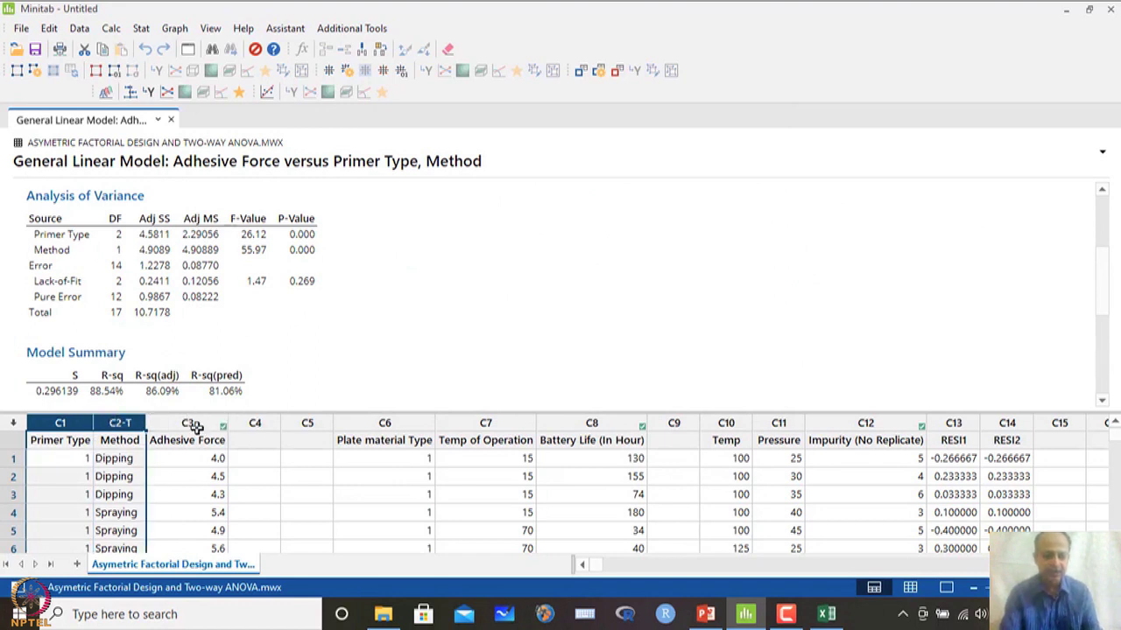
click(201, 427)
scroll(270, 354, down, 5)
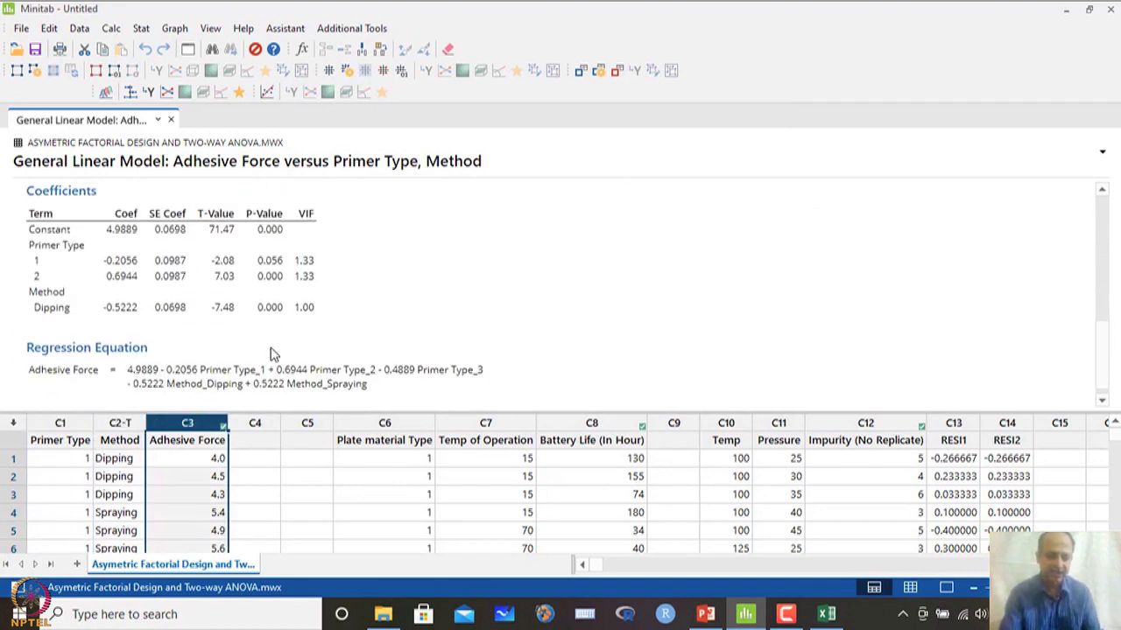
click(105, 360)
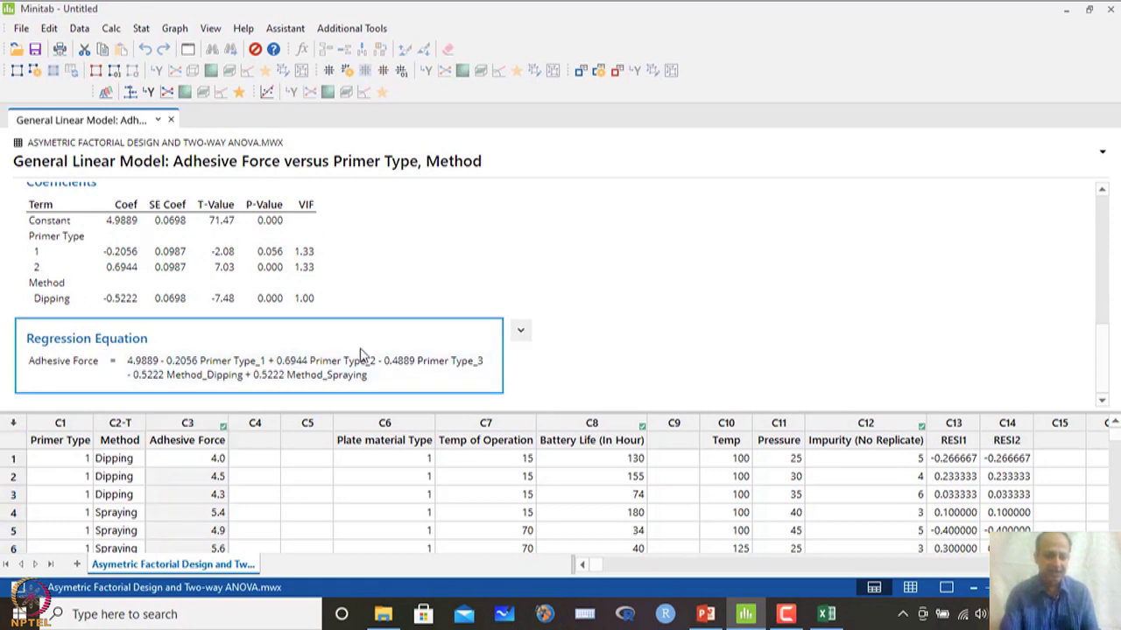
scroll(365, 307, up, 3)
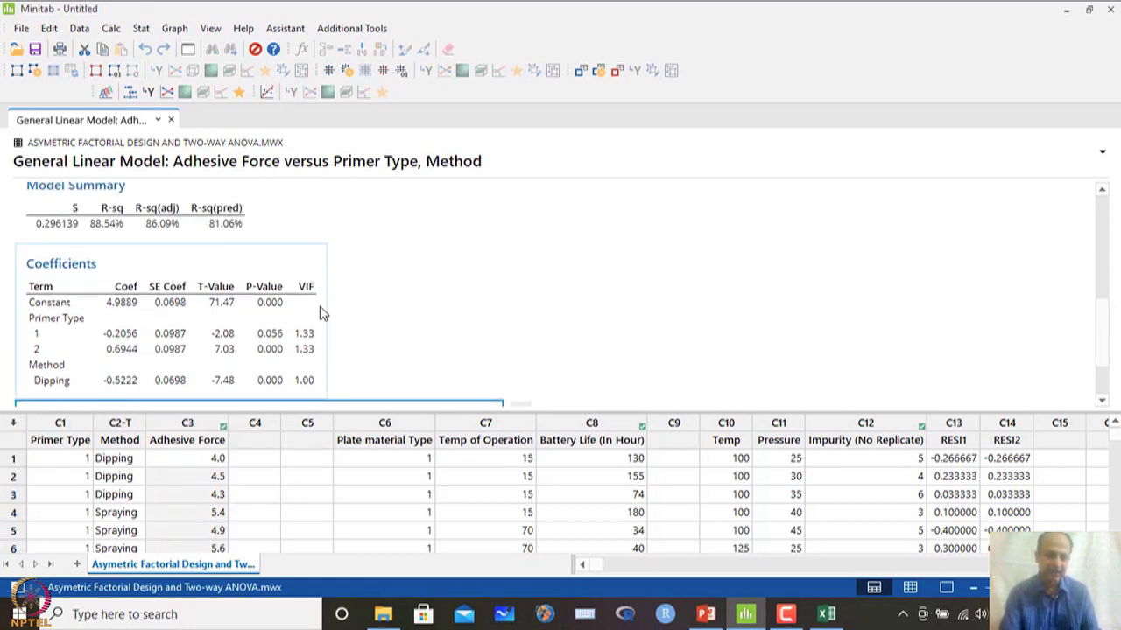
scroll(320, 340, down, 2)
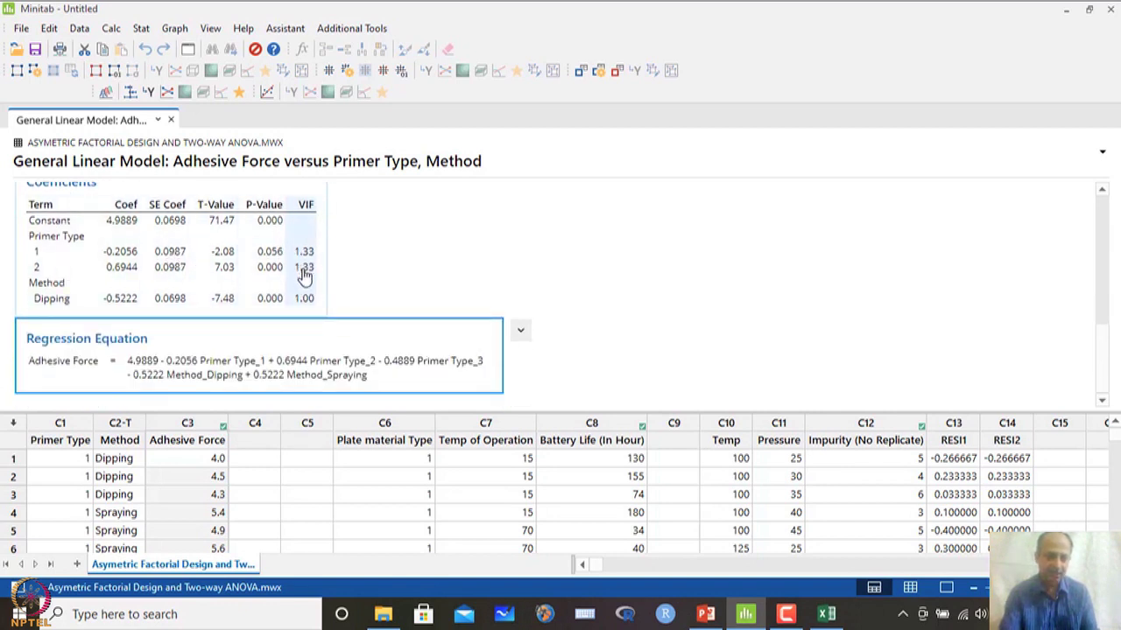
scroll(305, 273, up, 4)
scroll(311, 272, up, 5)
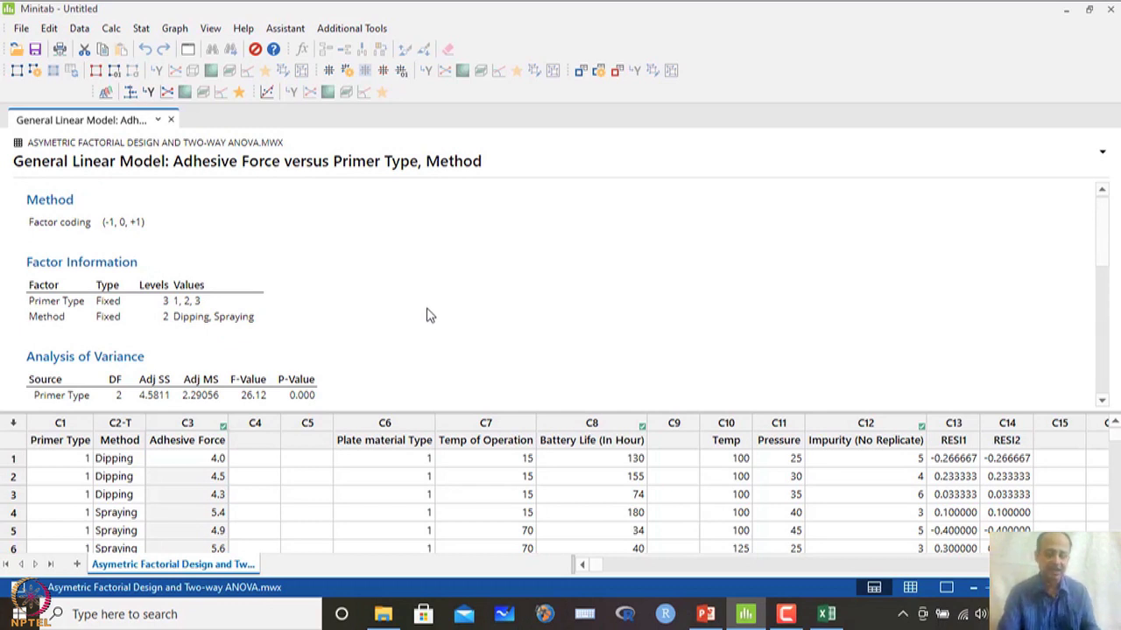
Predict Adhesive Force from the fitted General Linear Model for Primer Type 2 and the Spraying method
click(140, 28)
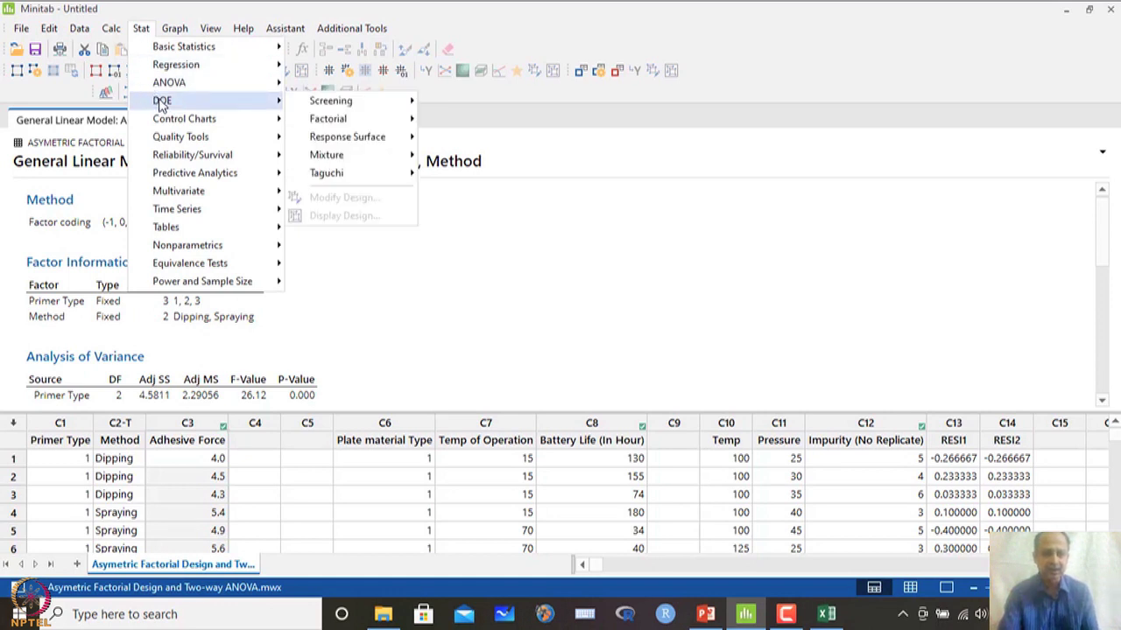
mouse_move(179, 88)
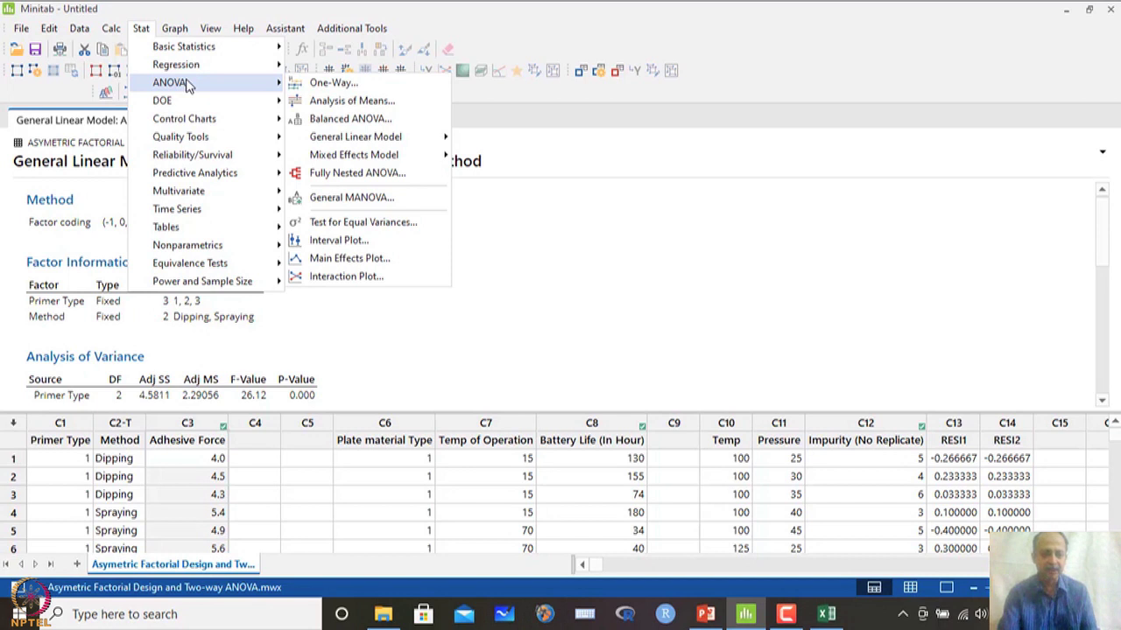
mouse_move(357, 138)
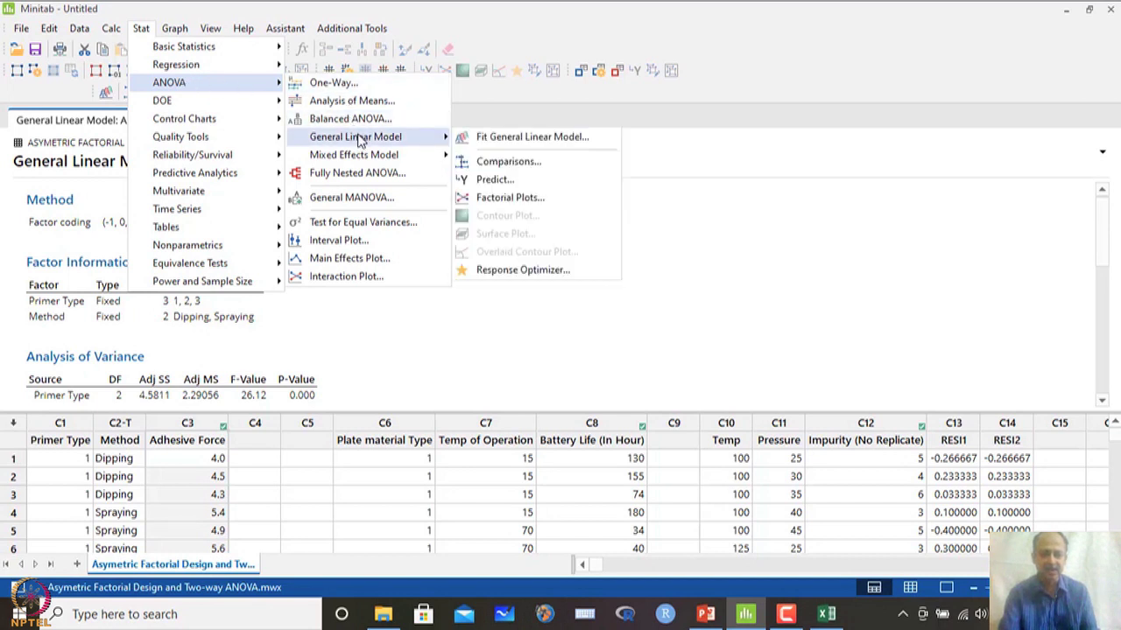
click(495, 179)
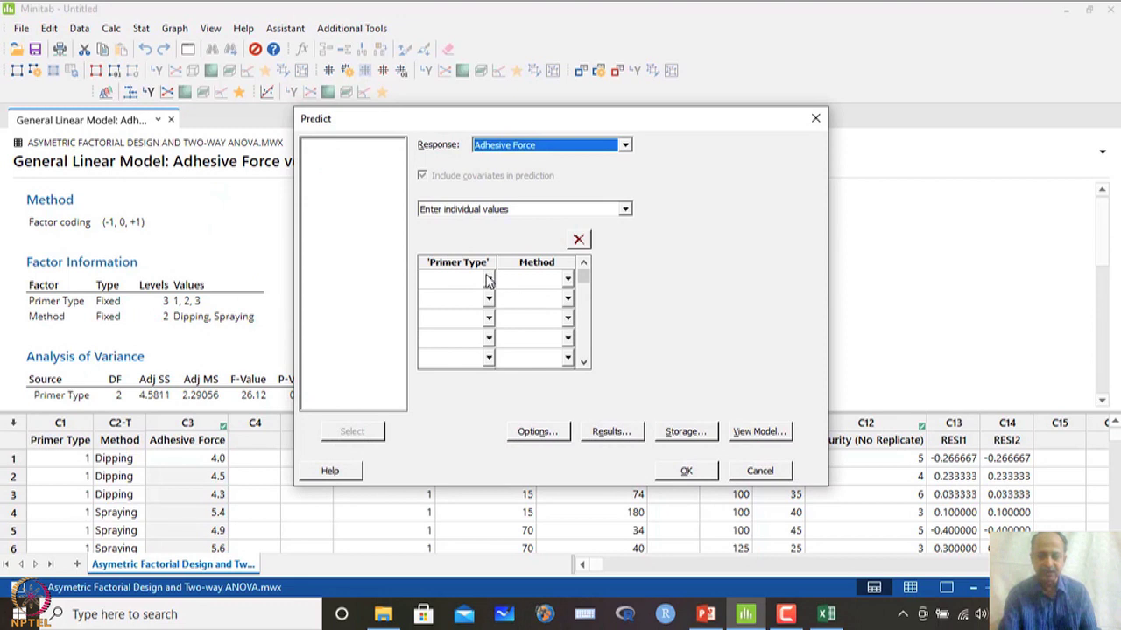
click(490, 280)
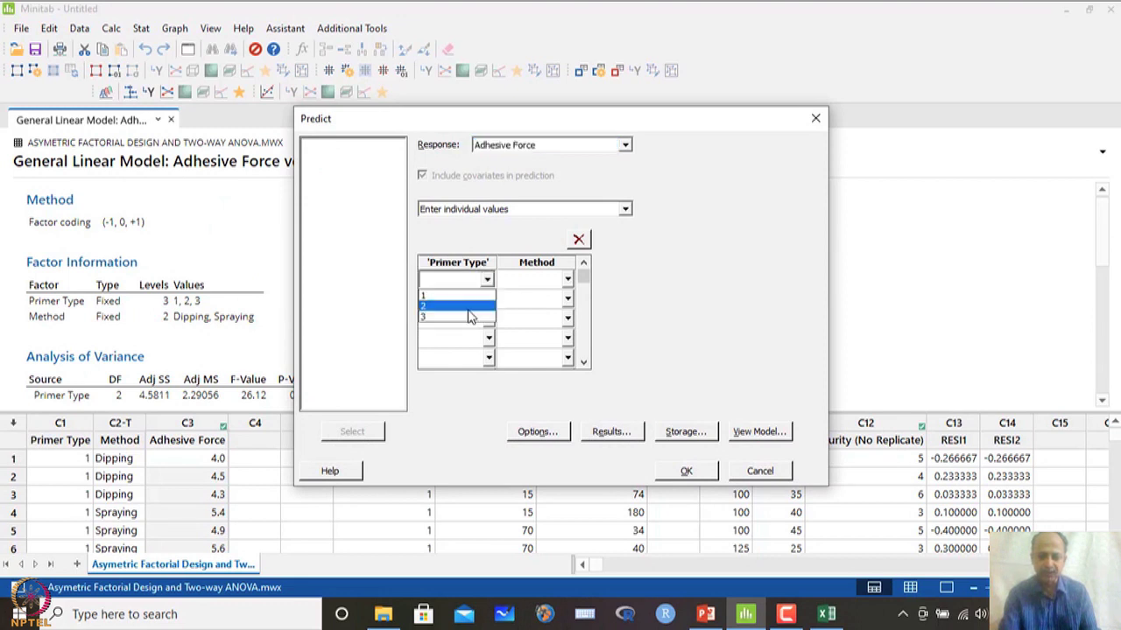
click(468, 308)
click(567, 279)
click(552, 306)
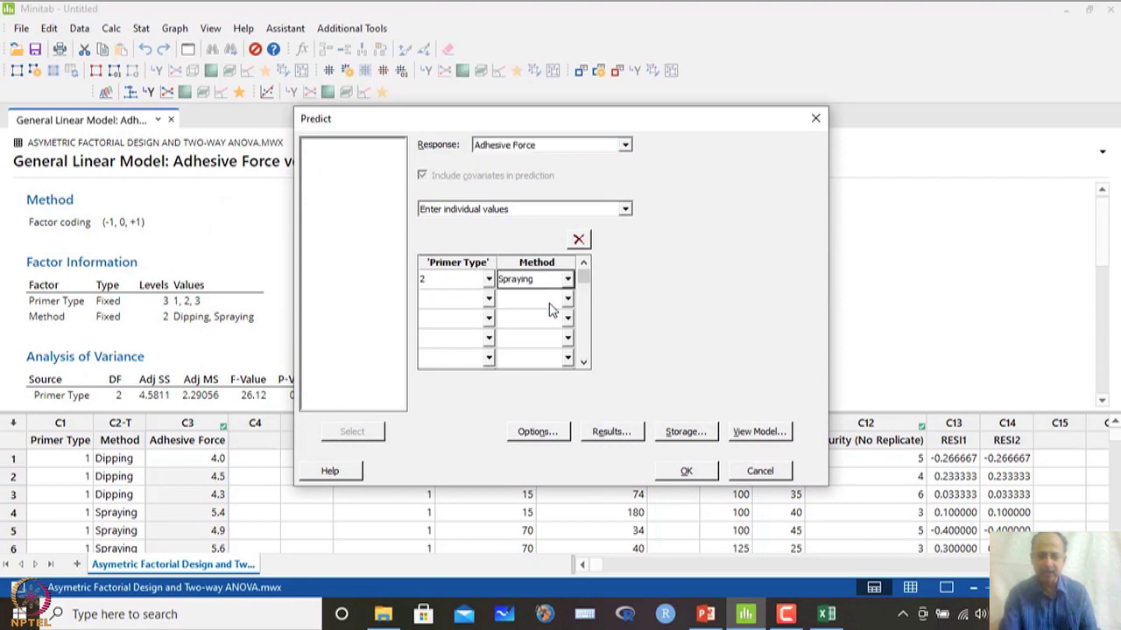
click(686, 472)
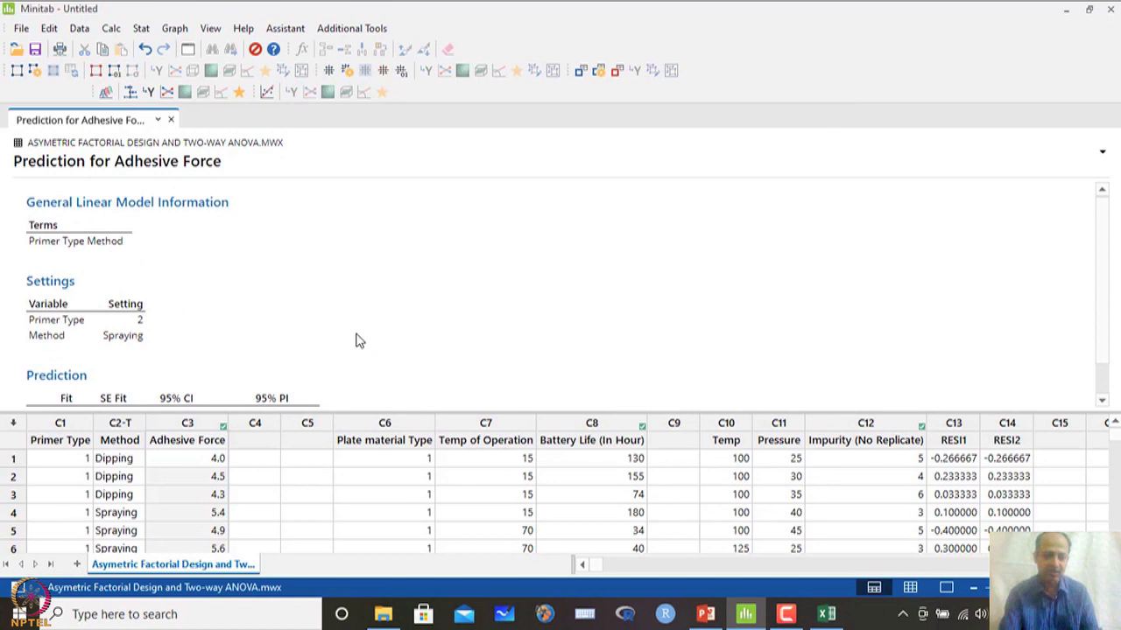
Copy the Prediction table as a picture into the Excel sheet, beside the Tukey grouping for Method, and enlarge it
click(50, 380)
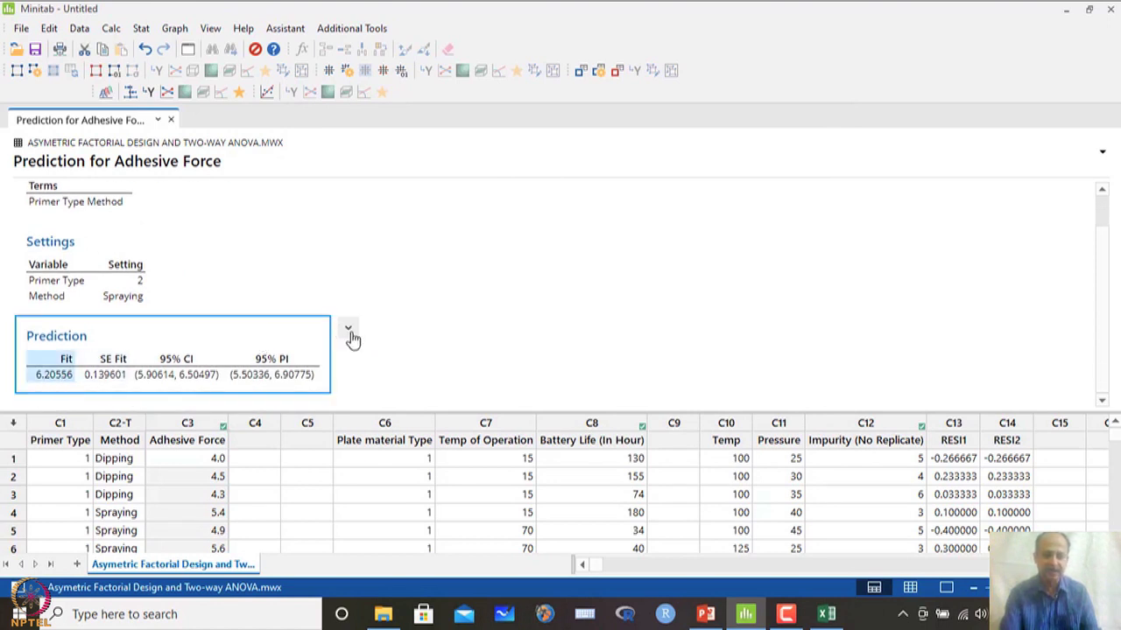
click(348, 330)
click(385, 438)
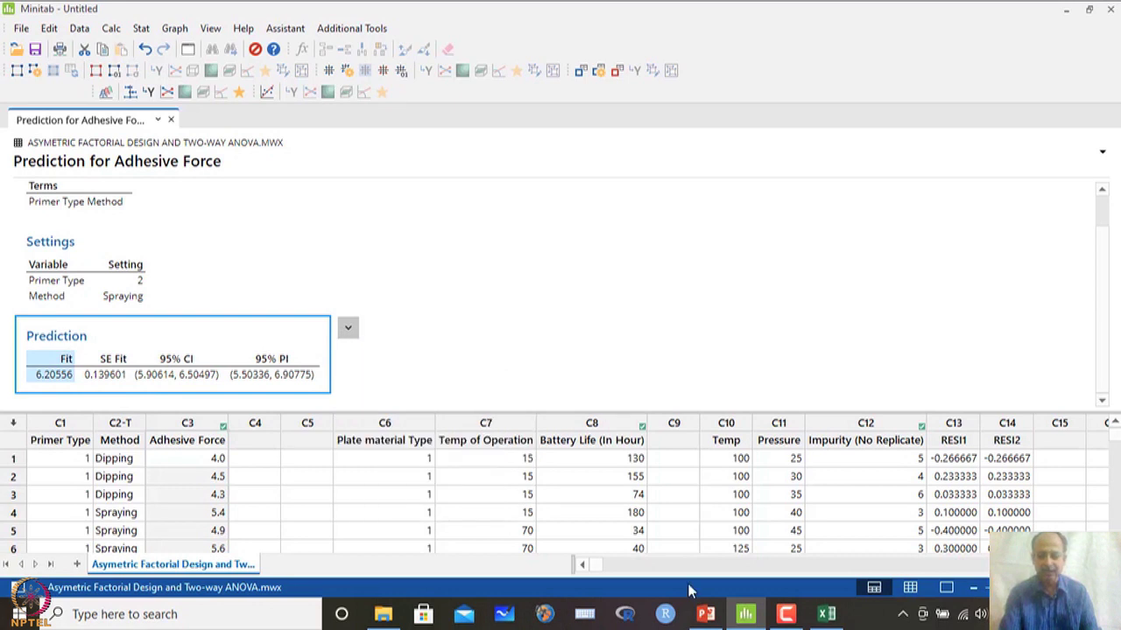
click(825, 615)
scroll(712, 347, down, 3)
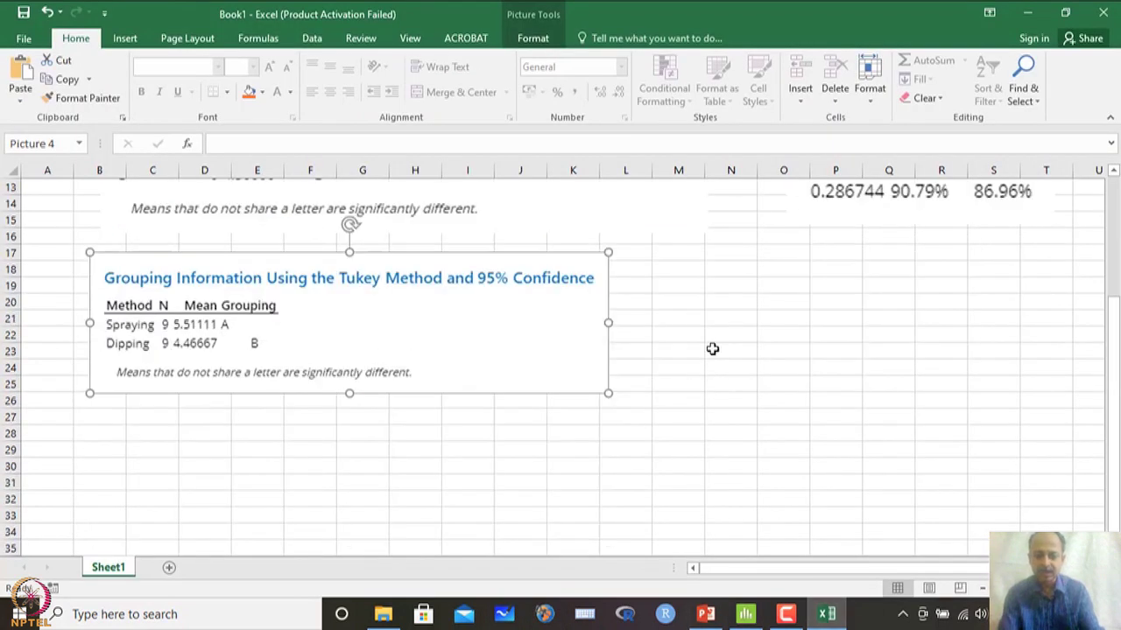
click(733, 300)
key(ctrl+v)
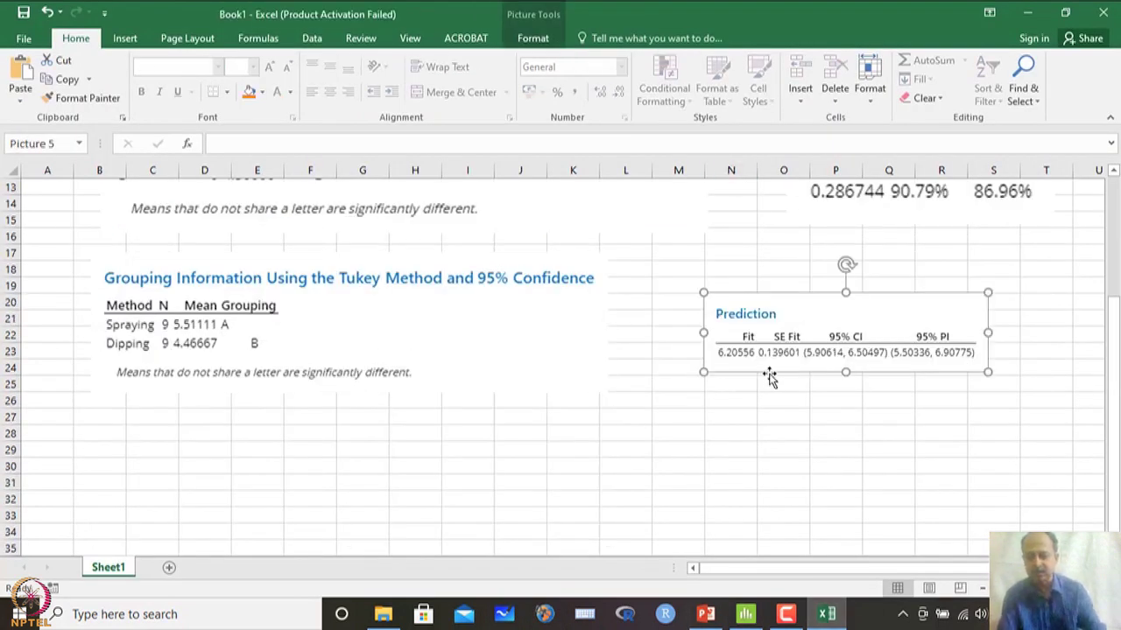
drag(705, 375, 741, 372)
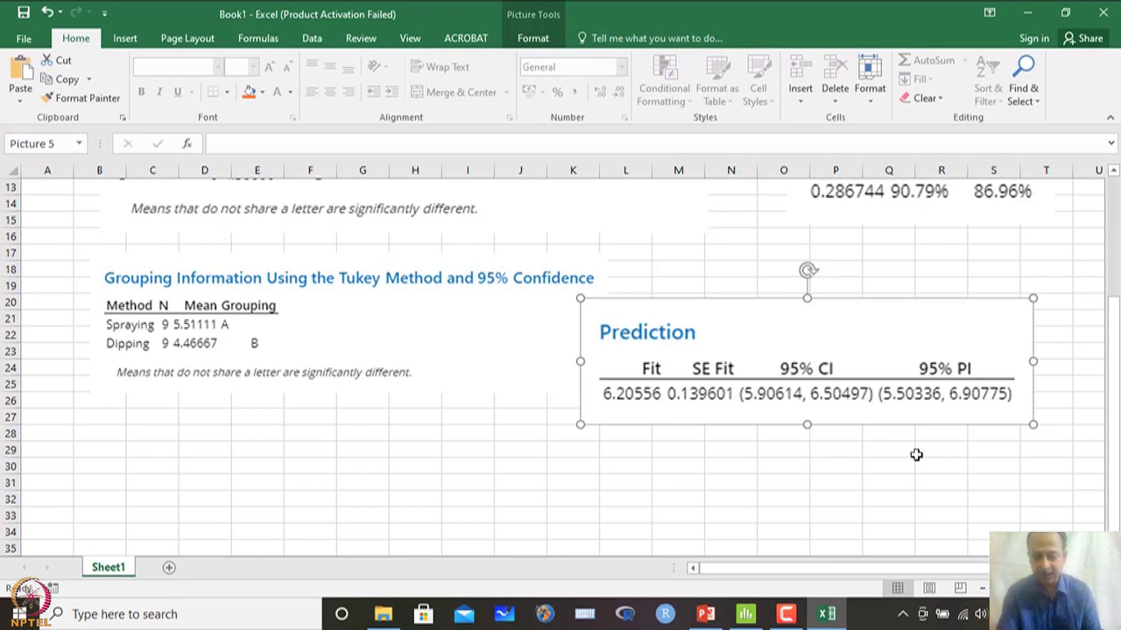
click(841, 467)
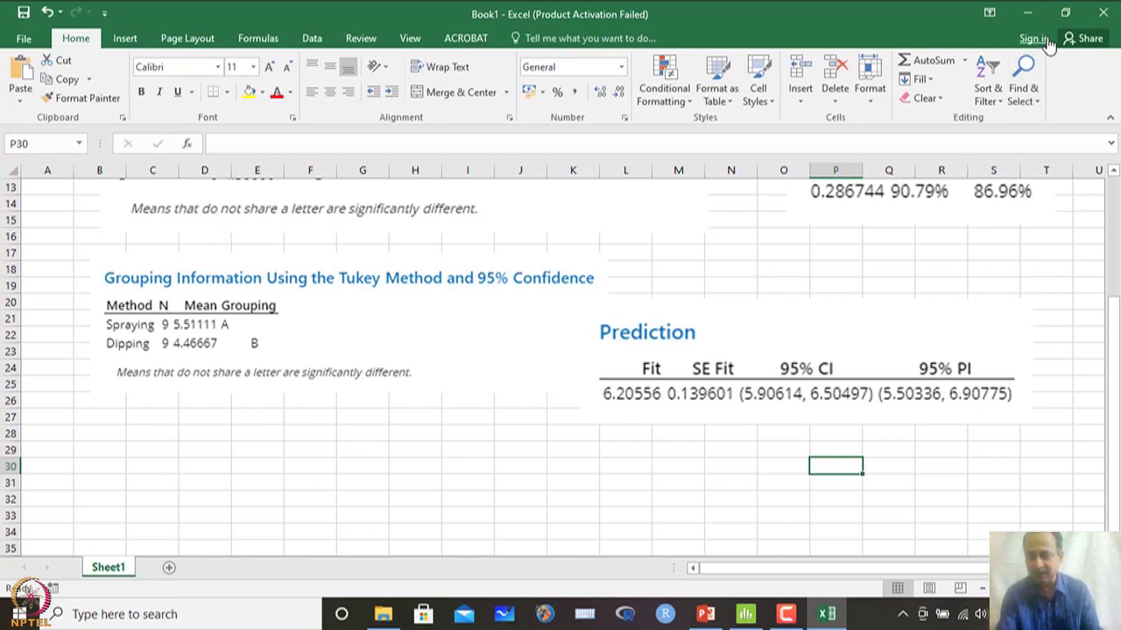
Switch to Minitab and examine the Primer Type and Method columns, plus the battery data's Plate material Type and Temp of Operation columns
click(745, 614)
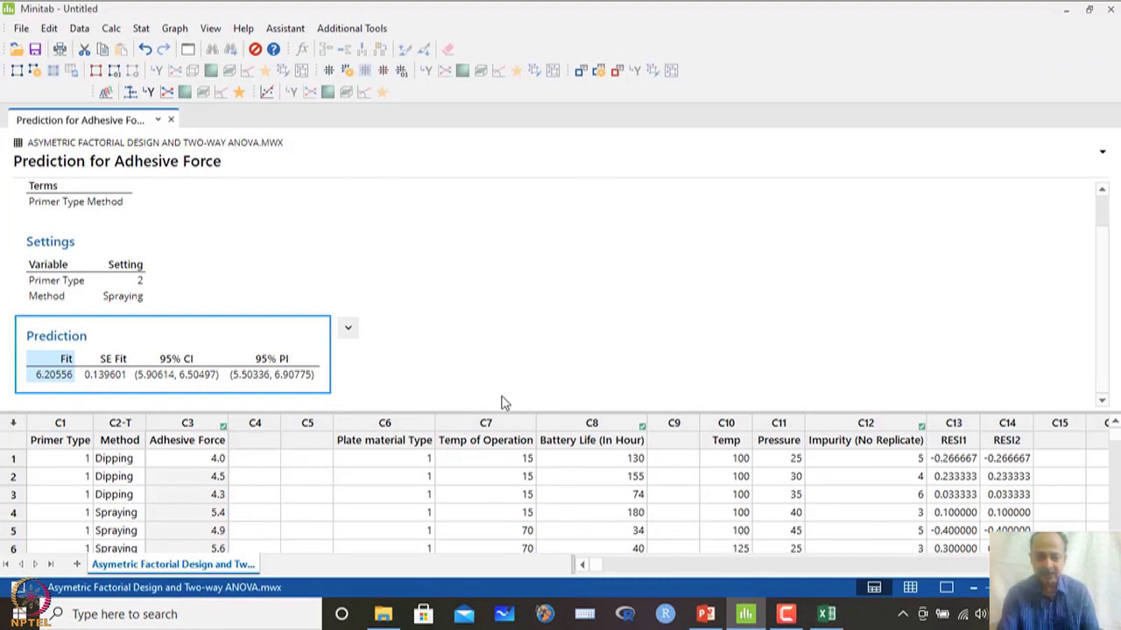
click(137, 455)
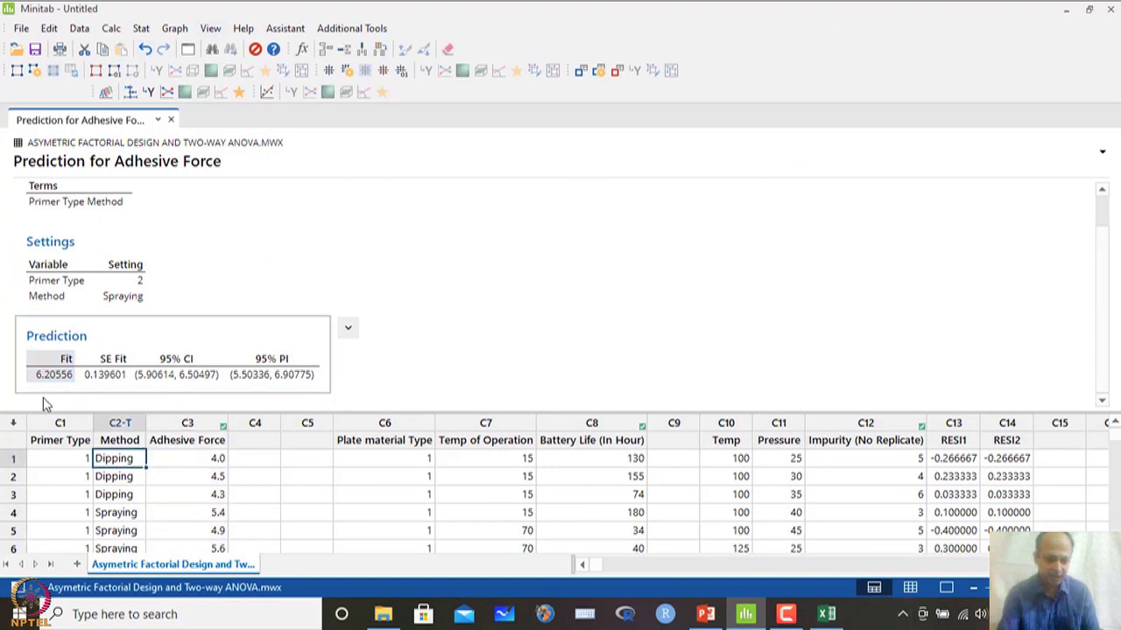
drag(58, 422, 130, 425)
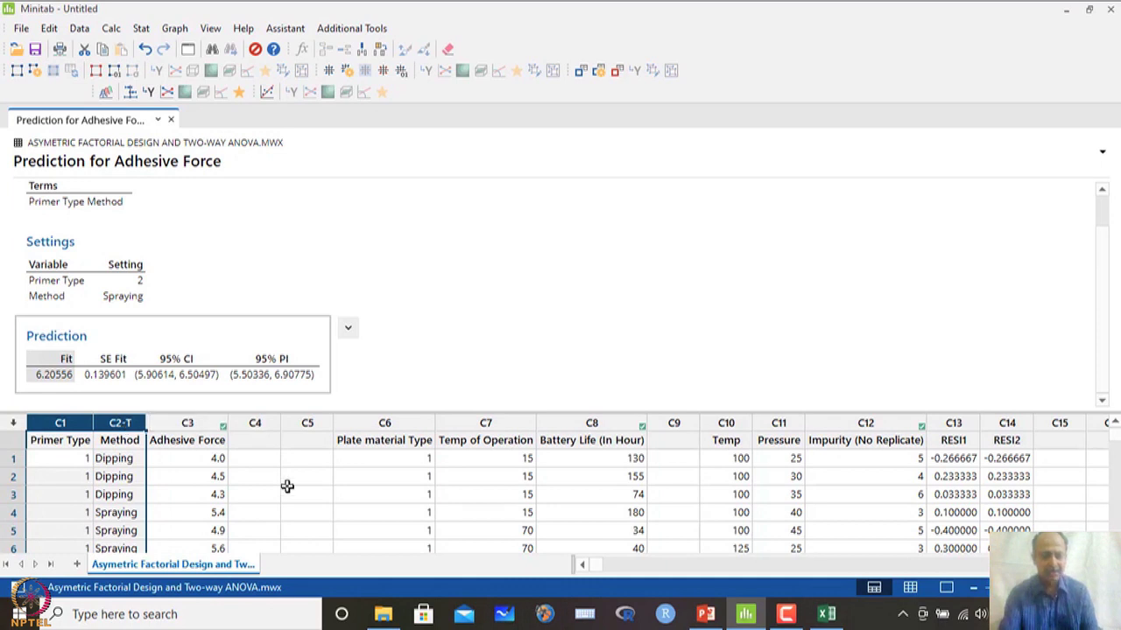
click(415, 470)
click(395, 425)
click(484, 426)
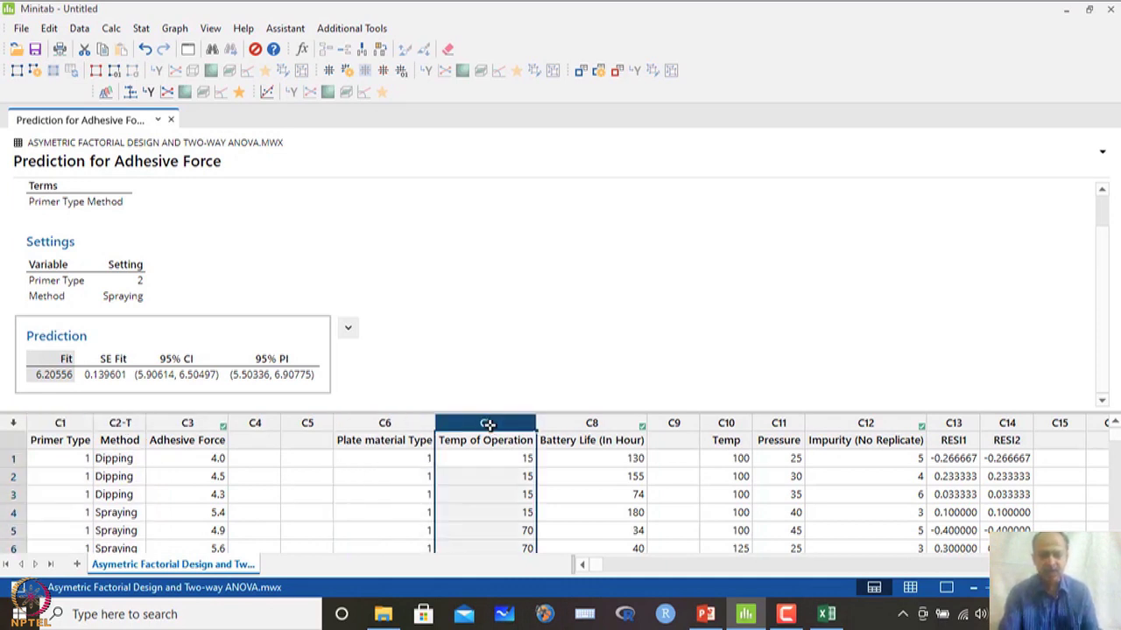
click(394, 427)
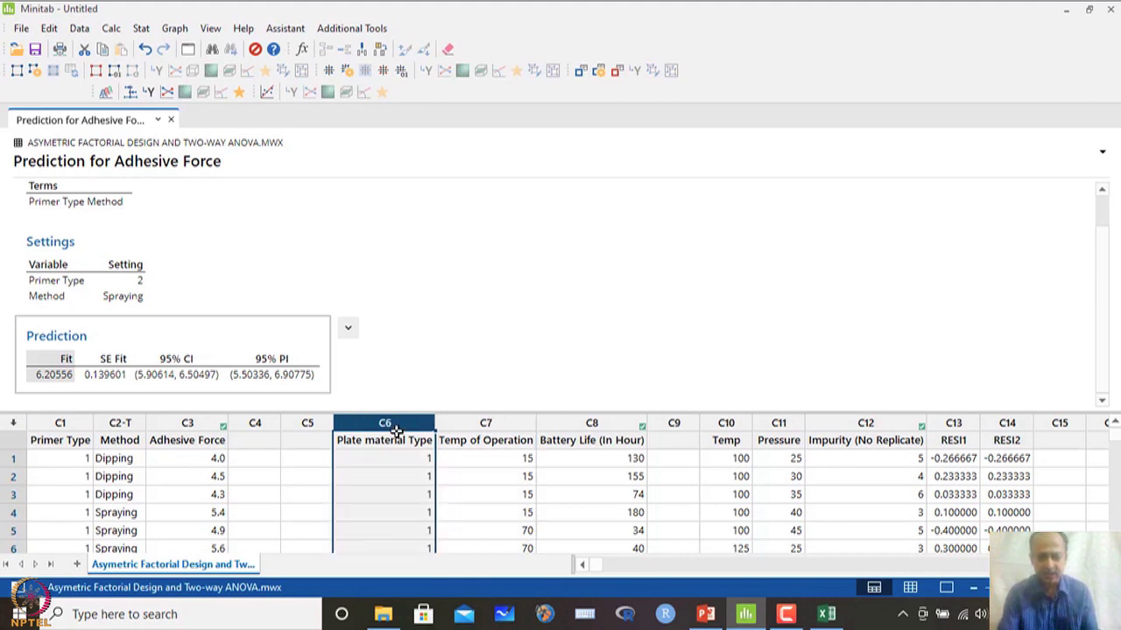
Switch to PowerPoint and present slide 13, the Battery Life data table by material type and temperature, as a slide show
click(705, 616)
scroll(690, 447, down, 1)
scroll(689, 443, down, 2)
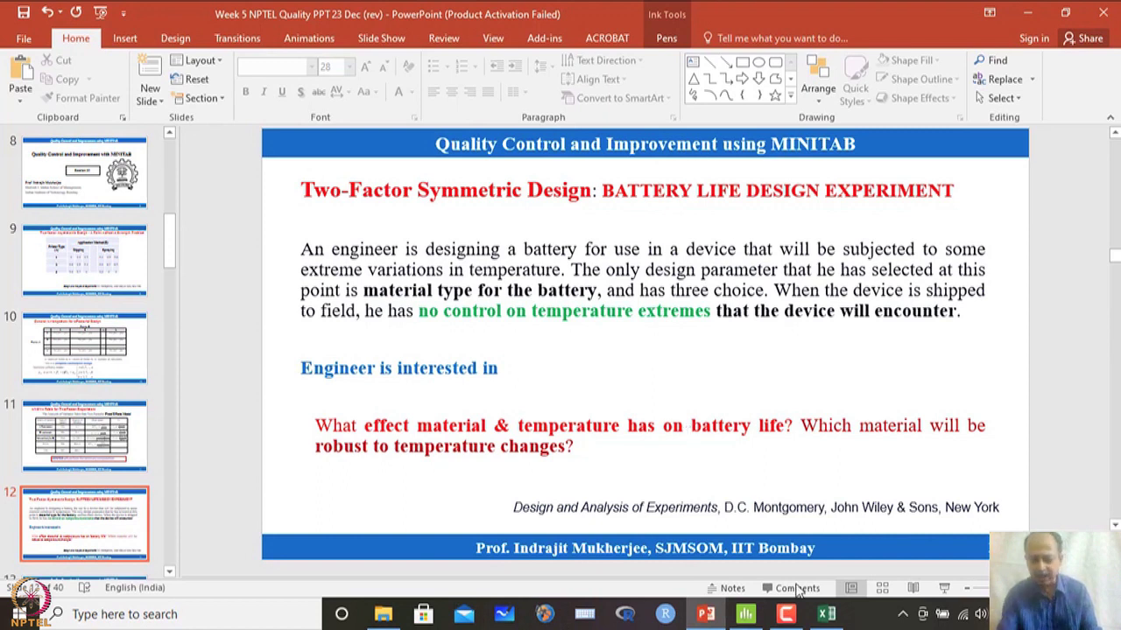
scroll(726, 403, down, 1)
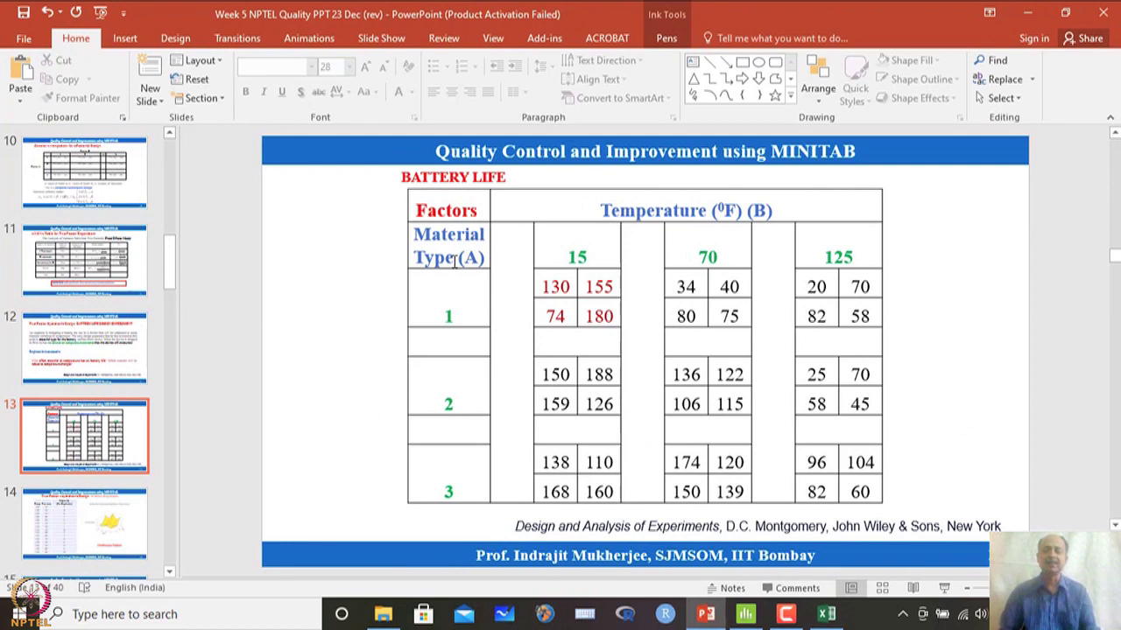
click(940, 589)
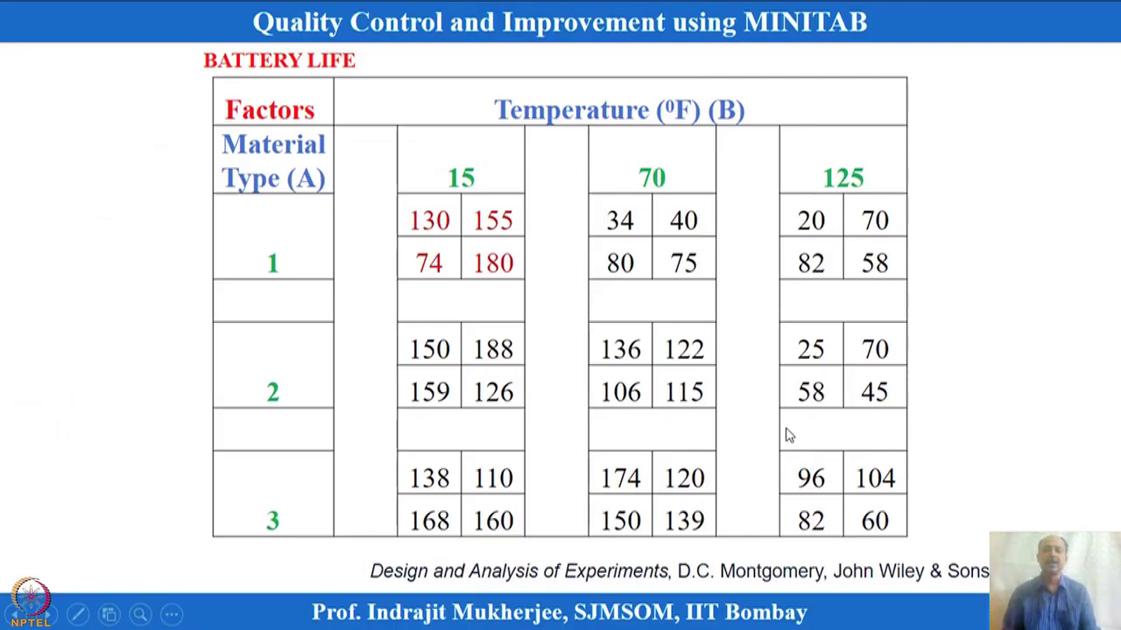